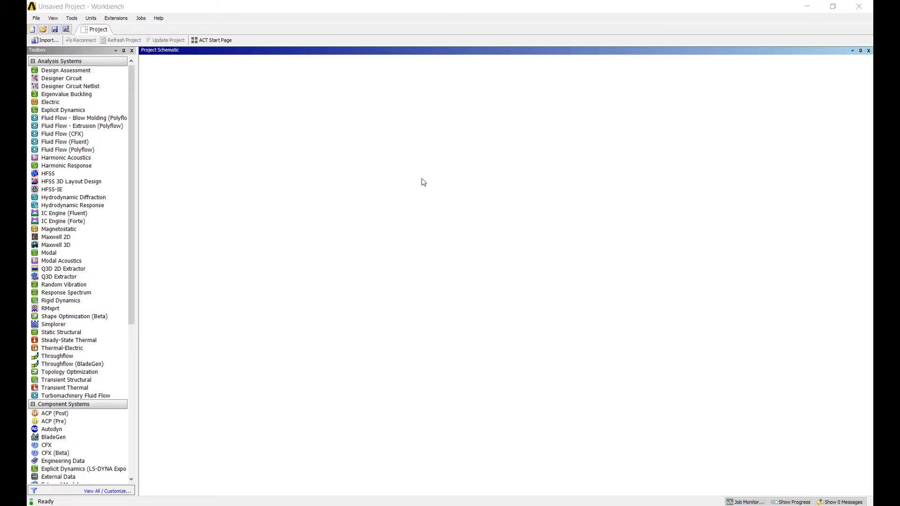
Step: Add a Fluid Flow (CFX) system with fda_nozzle.stp as its geometry and open that geometry in SpaceClaim
double_click(68, 134)
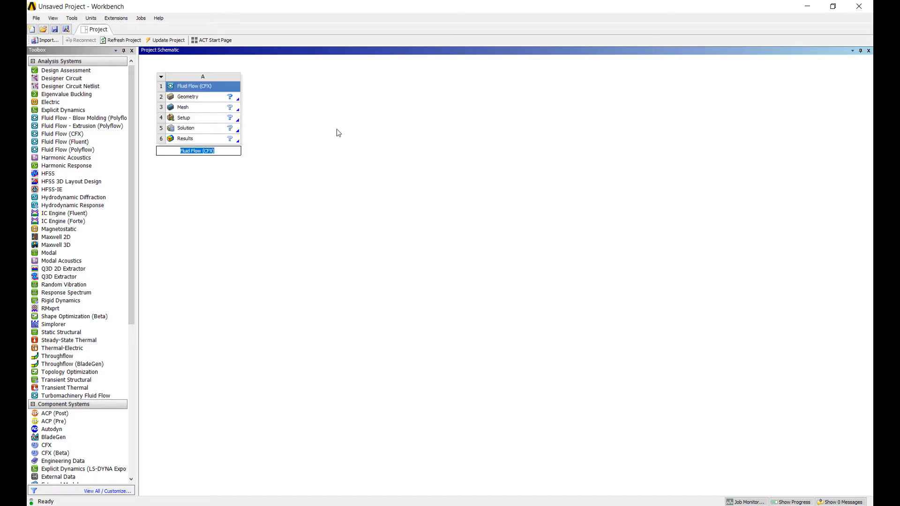
right_click(222, 98)
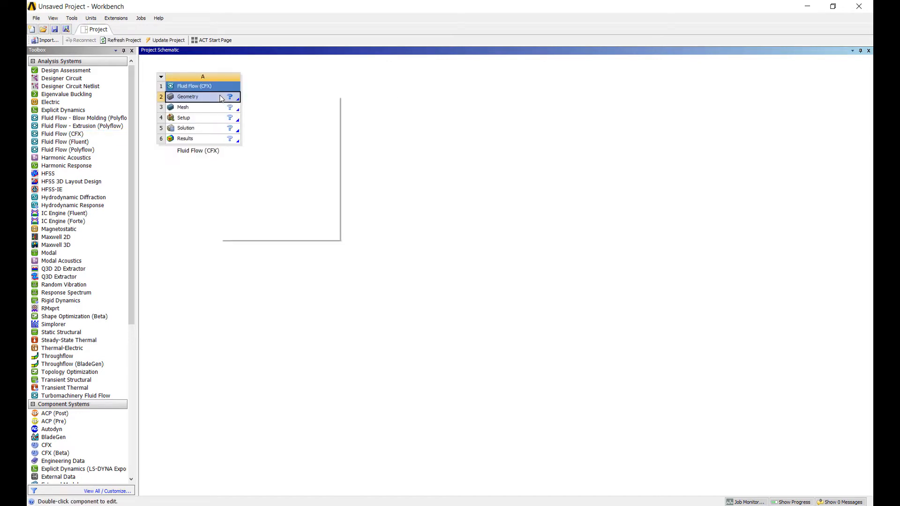
mouse_move(285, 121)
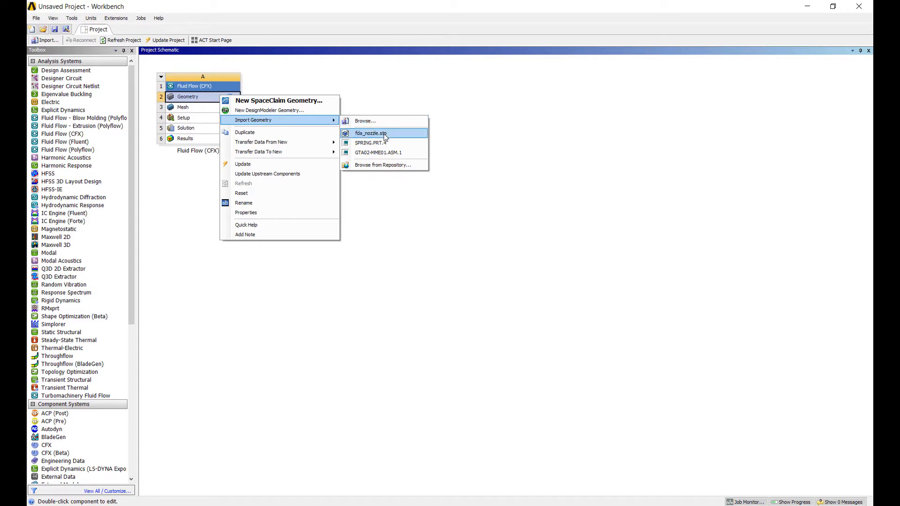
left_click(382, 133)
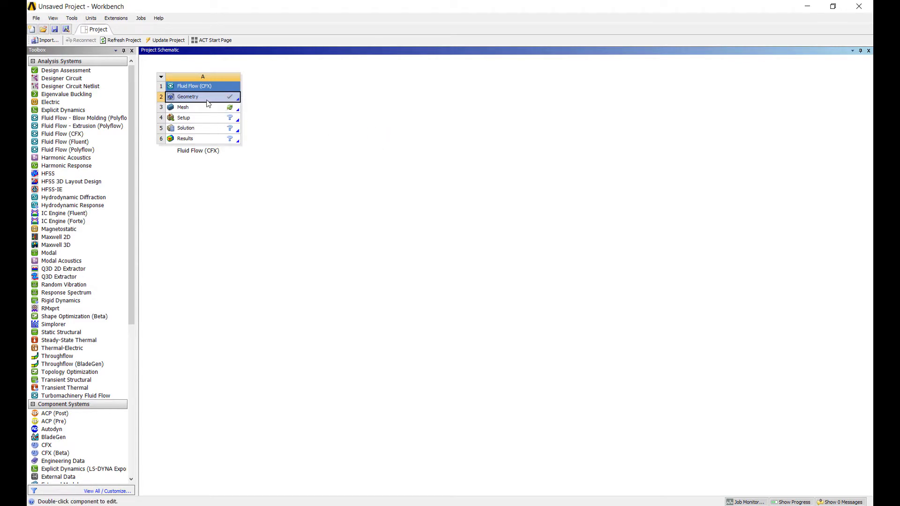
right_click(209, 98)
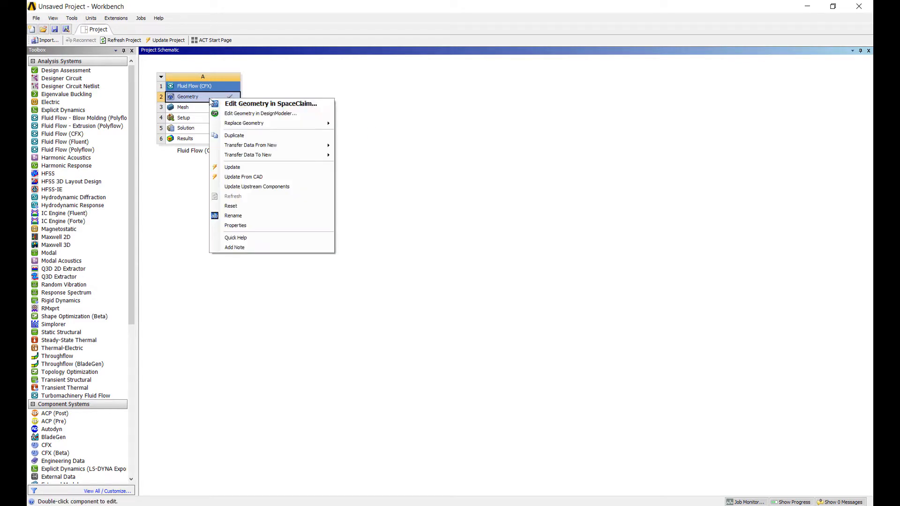
left_click(237, 106)
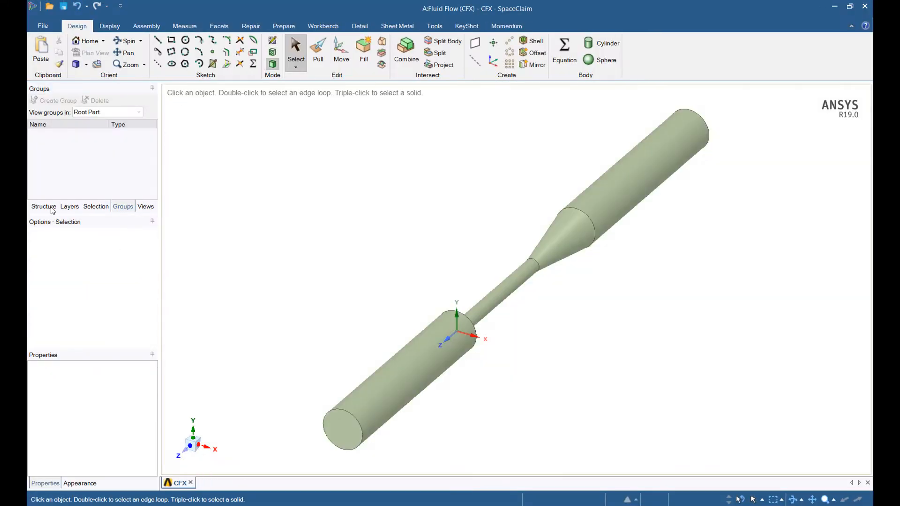
Step: With the Move tool, dimension the long cone's length from its large circular edge and turn that dimension into a parameter
middle_click_drag(331, 257, 484, 233)
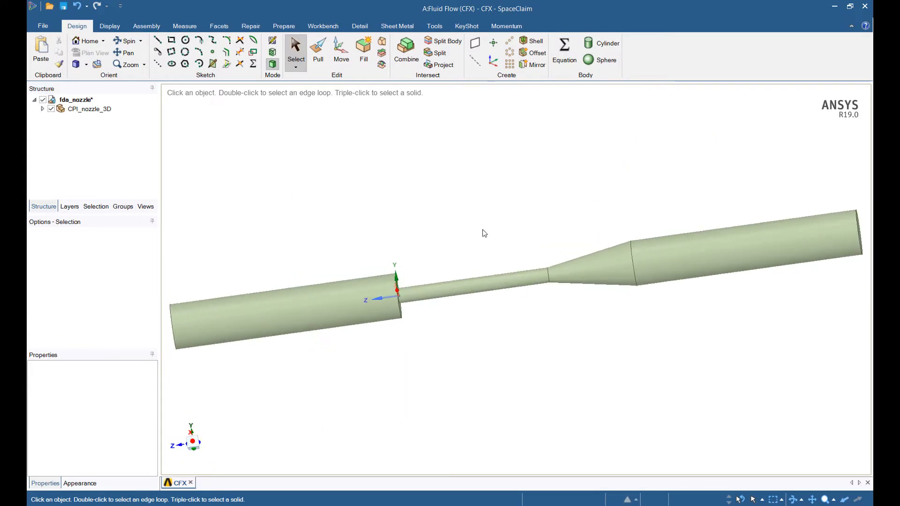
scroll(497, 221, "up", 3)
middle_click_drag(598, 232, 487, 223, "ctrl")
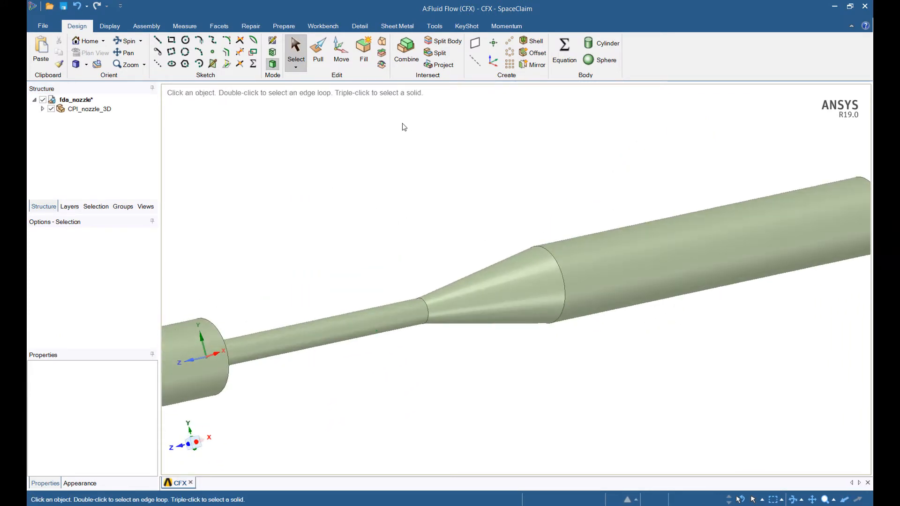
key("m")
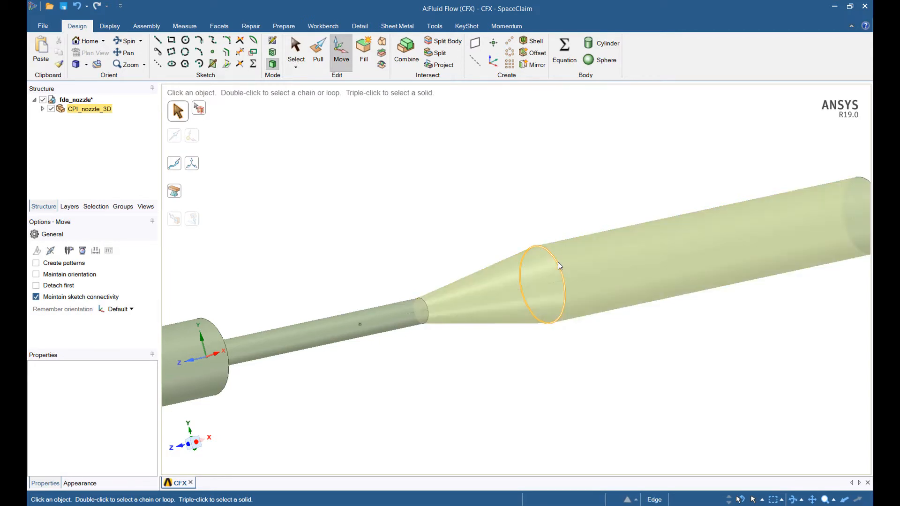
left_click(558, 263)
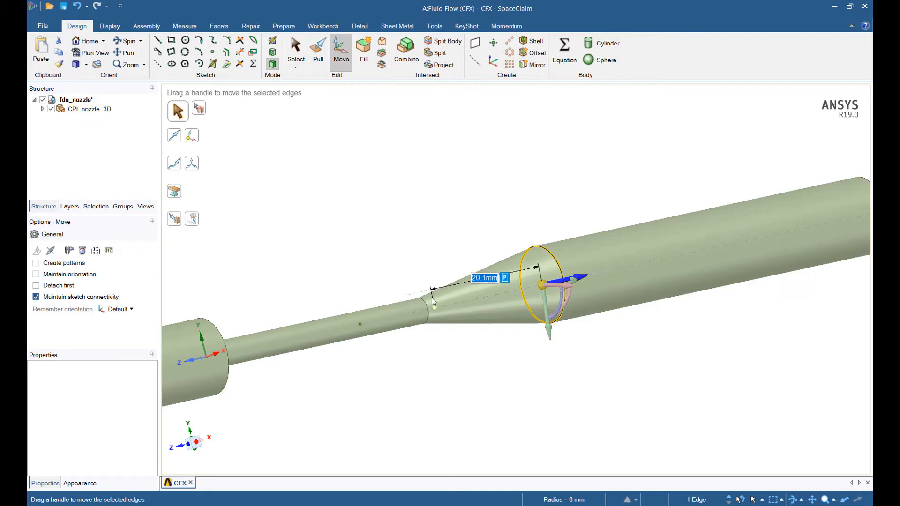
left_click(500, 279)
Step: Move the outer edge of the abrupt step 4 mm along the nozzle axis to form a short cone, and parameterize that distance
middle_click_drag(428, 365, 363, 303, "shift")
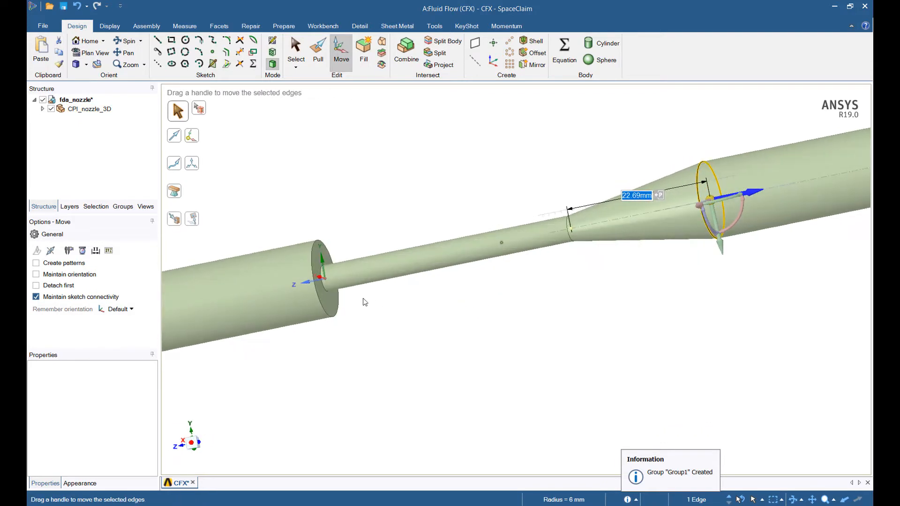
left_click(317, 295)
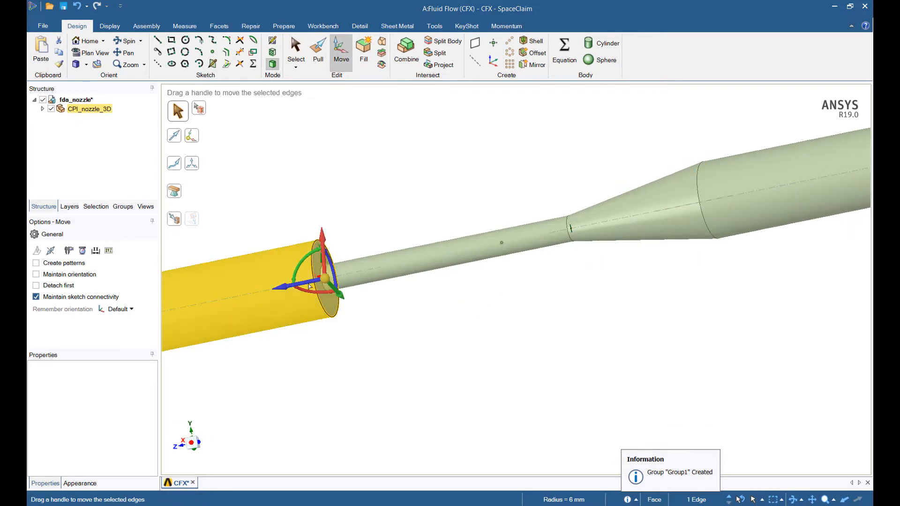
left_click_drag(287, 291, 284, 291)
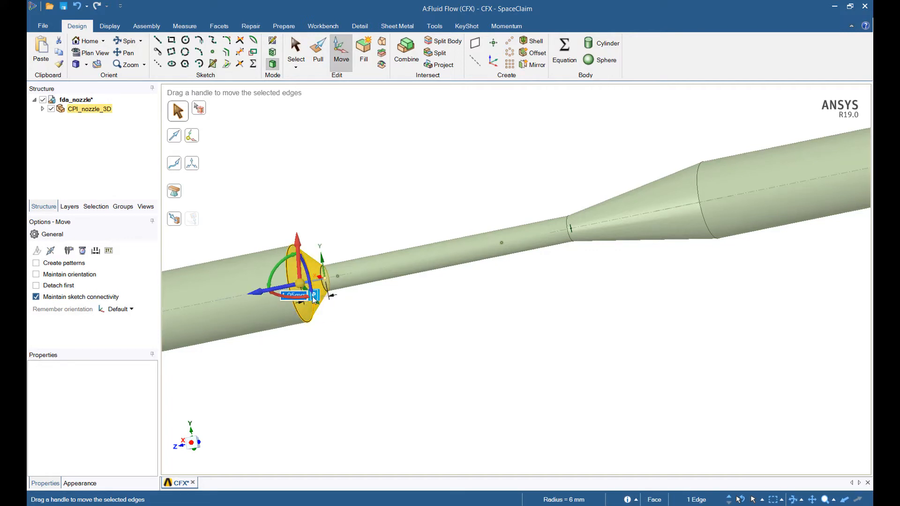
type("4")
key("Return")
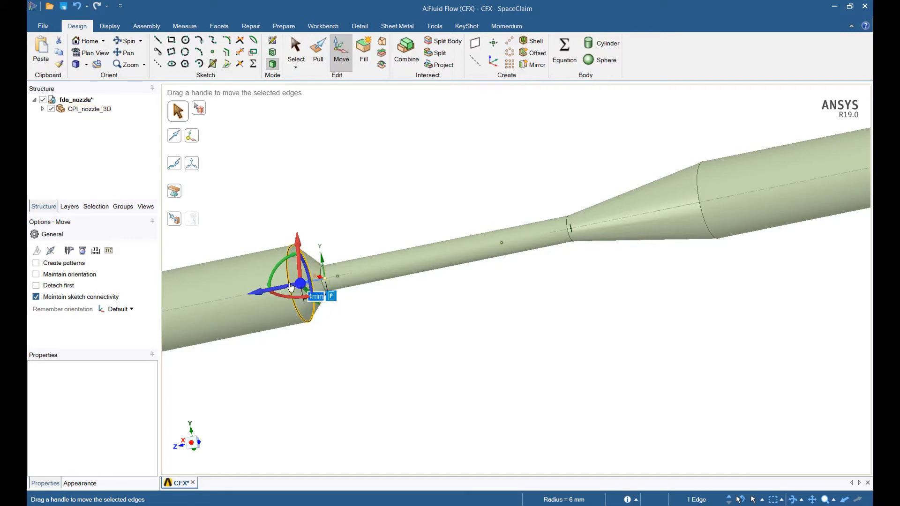
left_click(333, 298)
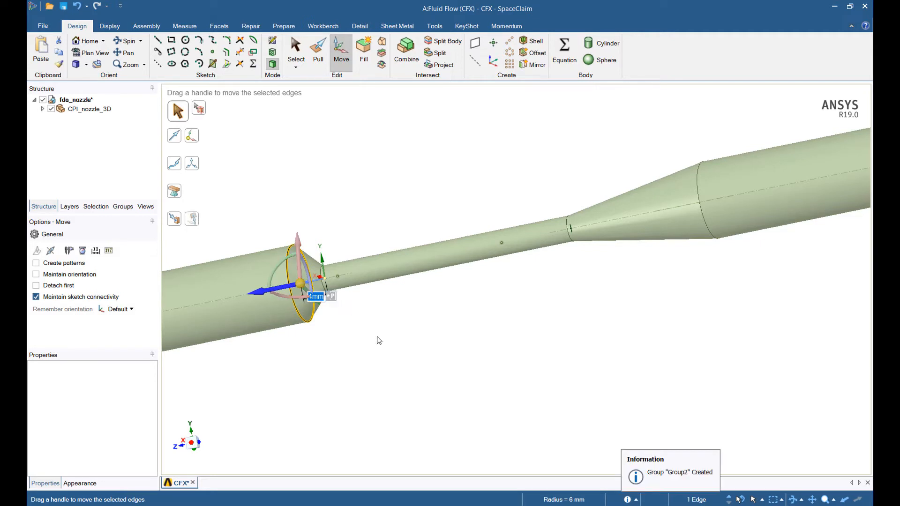
left_click(398, 347)
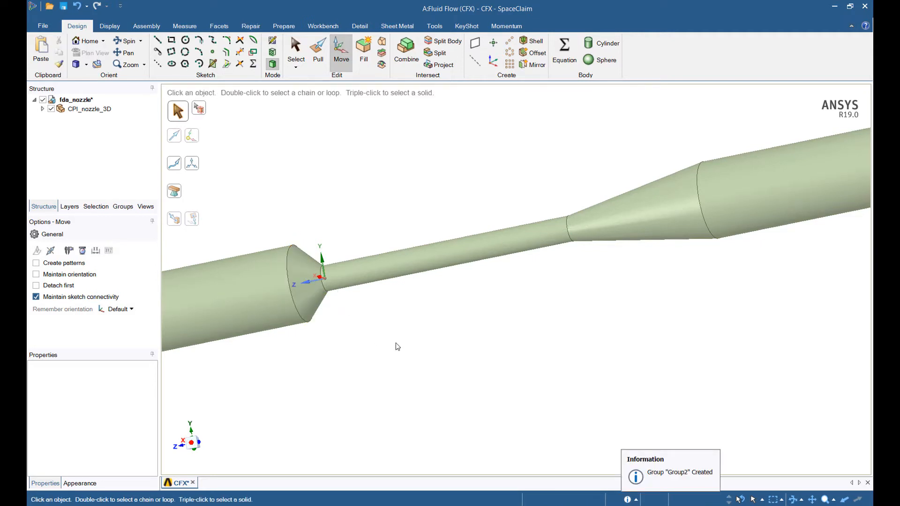
Step: Rename the long cone's driving dimension MainNozzle and the short cone's driving dimension Nozzle2
left_click(124, 209)
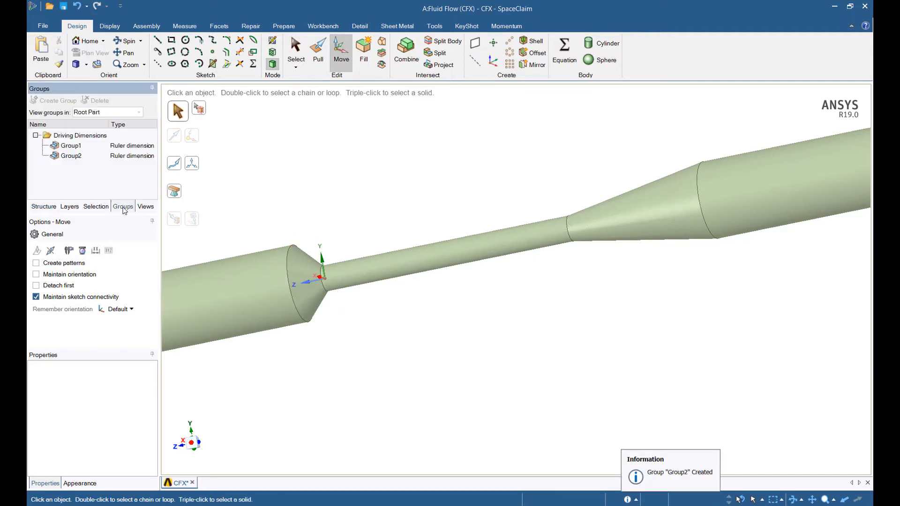
left_click(80, 148)
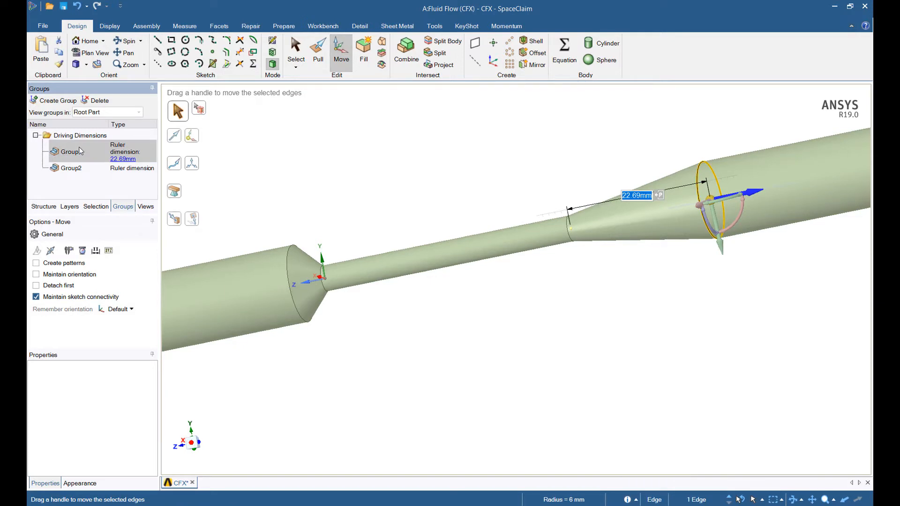
left_click(80, 151)
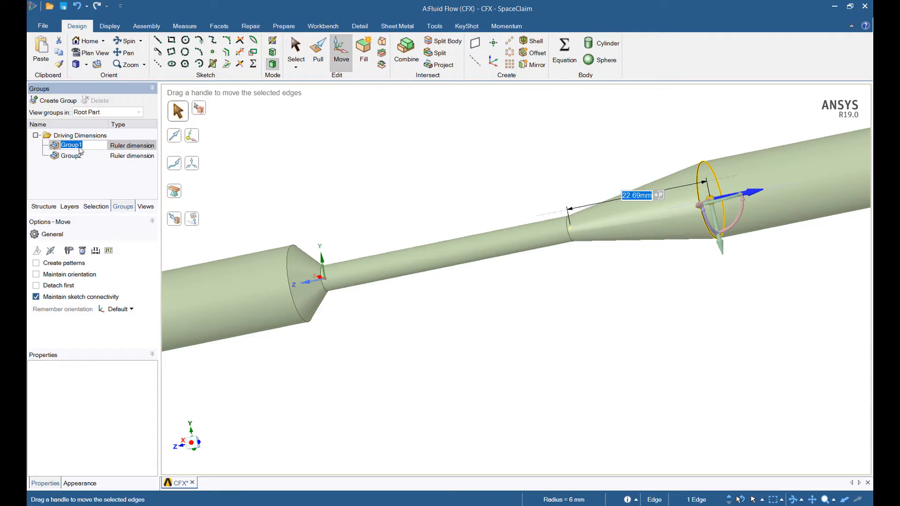
type("MainNozzle")
double_click(79, 159)
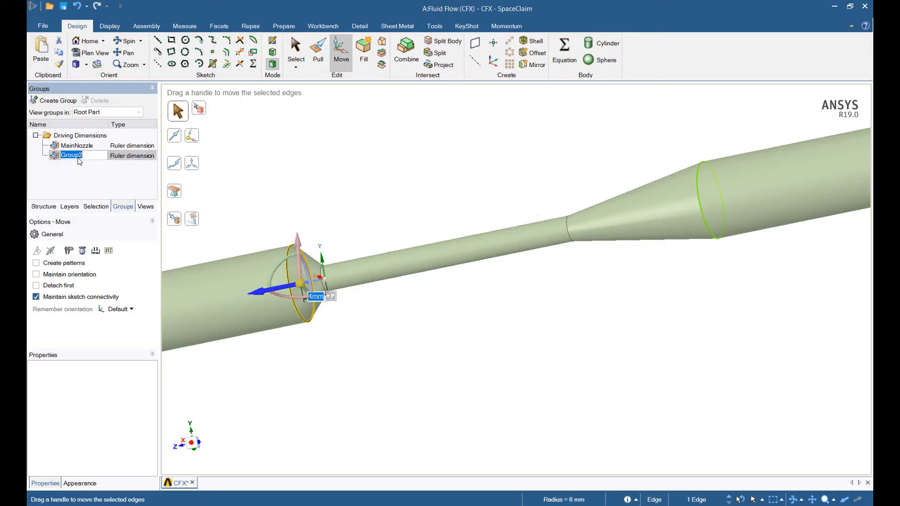
type("Nozzle2")
key("Return")
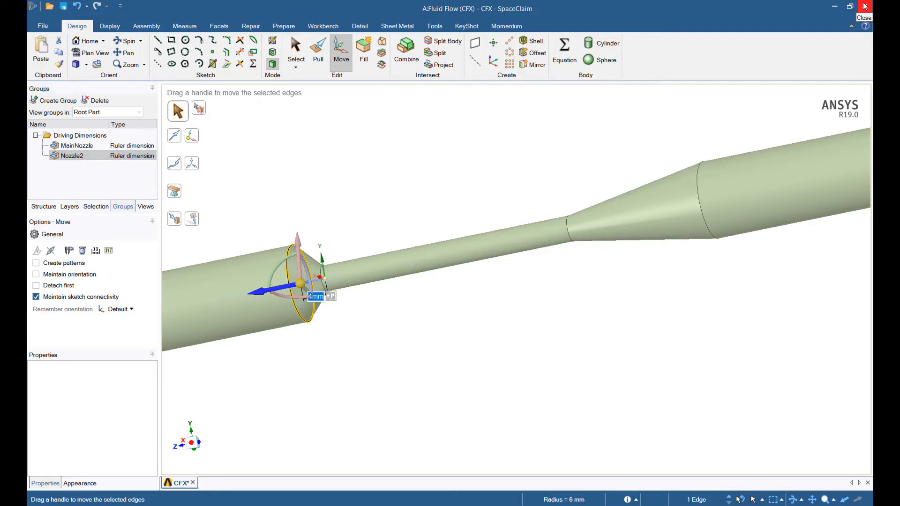
Step: Switch to the Meshing application and generate the nozzle's mesh with the default CFD settings
key("ctrl+s")
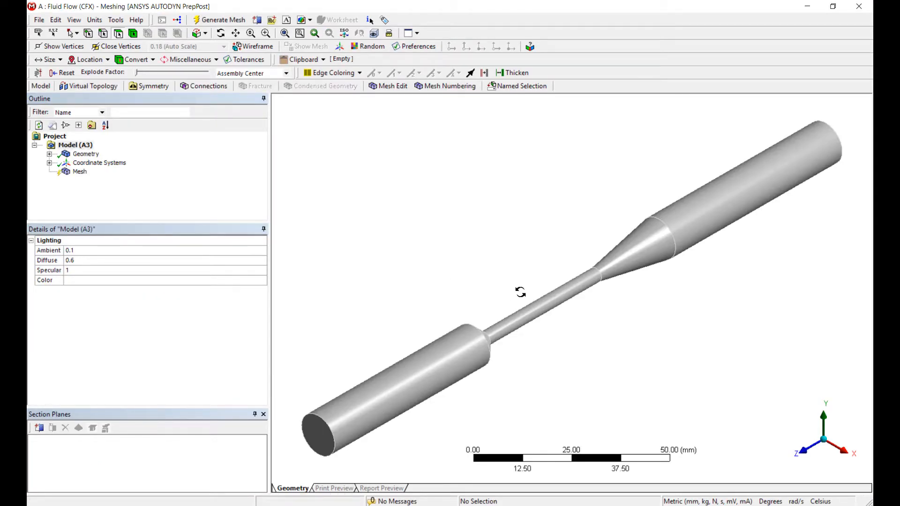
middle_click_drag(521, 294, 533, 290)
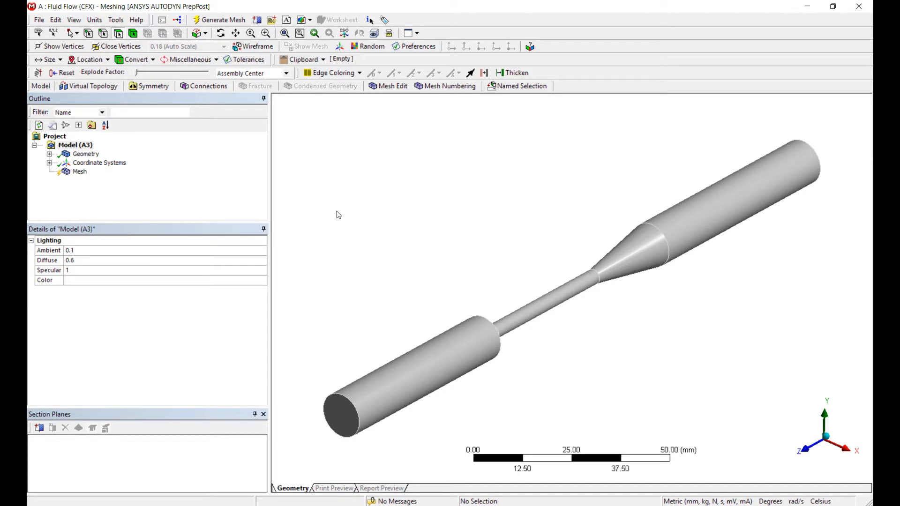
left_click(80, 171)
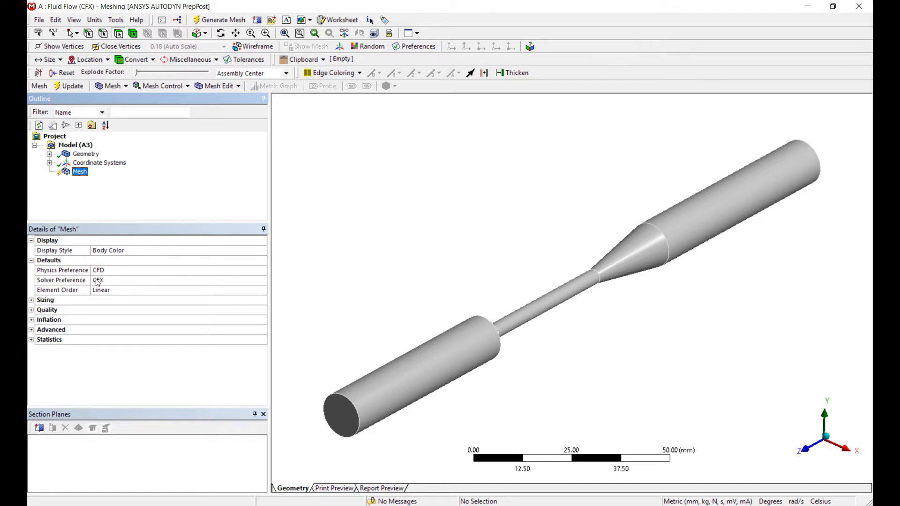
middle_click_drag(628, 316, 530, 332)
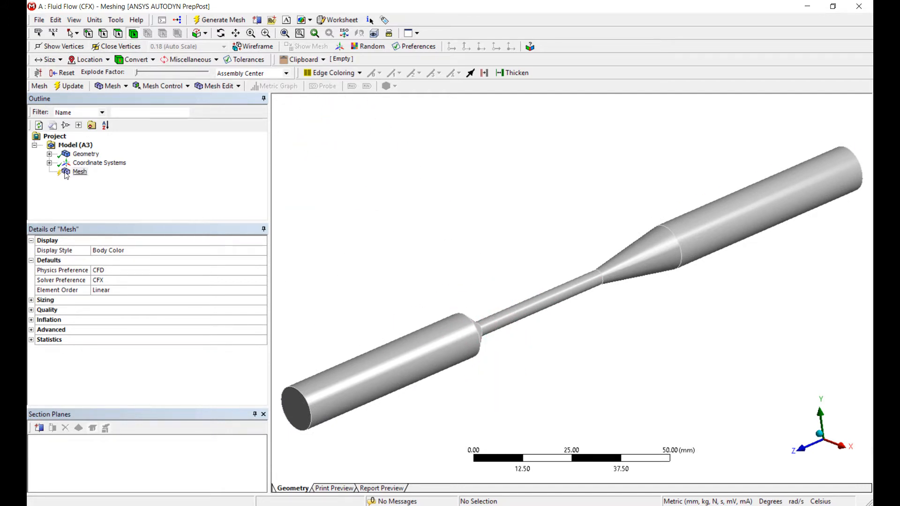
left_click(80, 172)
right_click(76, 171)
left_click(108, 208)
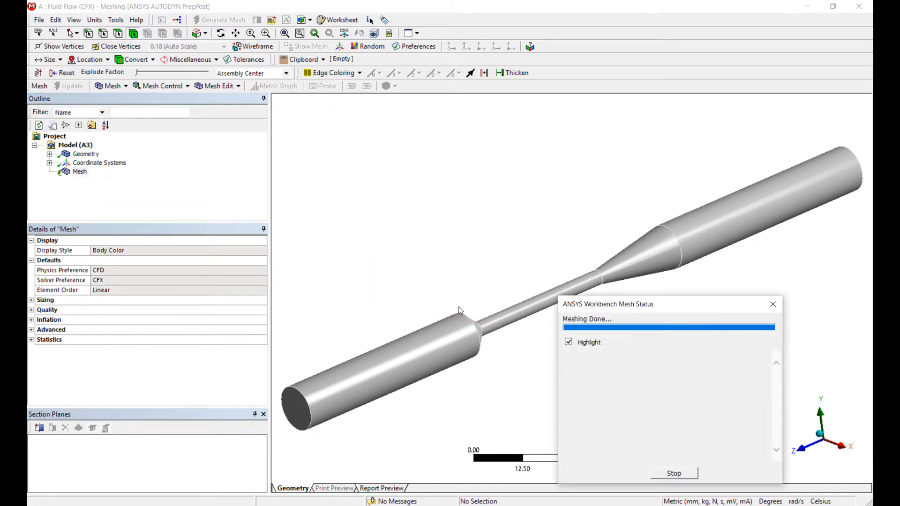
Step: Insert a mesh method on the nozzle body and set it to MultiZone
middle_click_drag(474, 291, 478, 324)
left_click(474, 357)
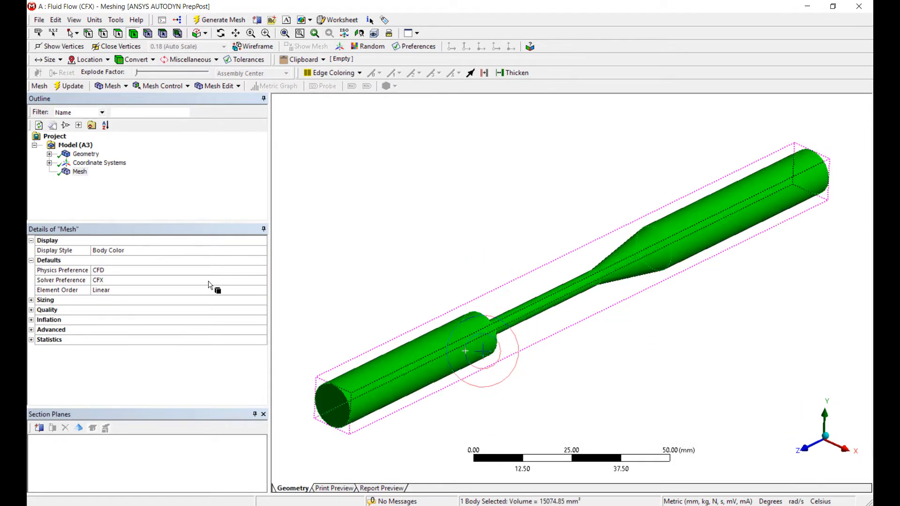
right_click(466, 352)
mouse_move(578, 9)
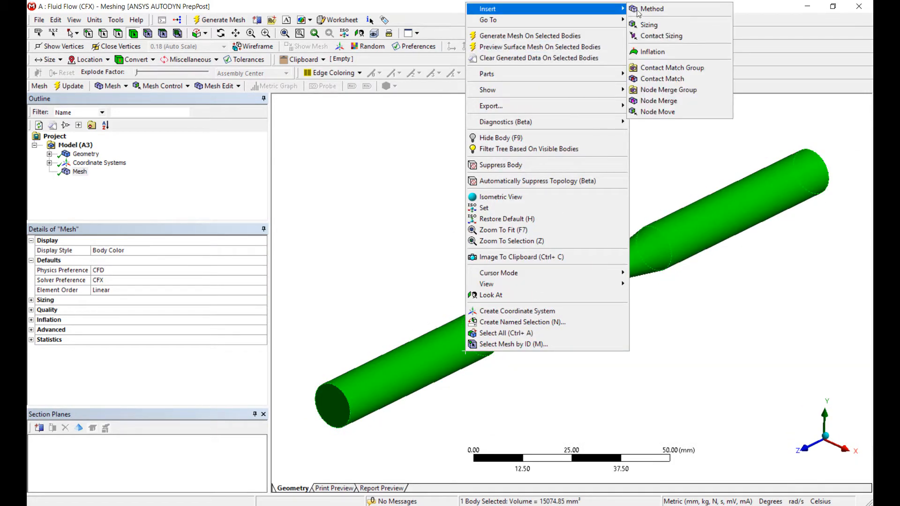
left_click(651, 9)
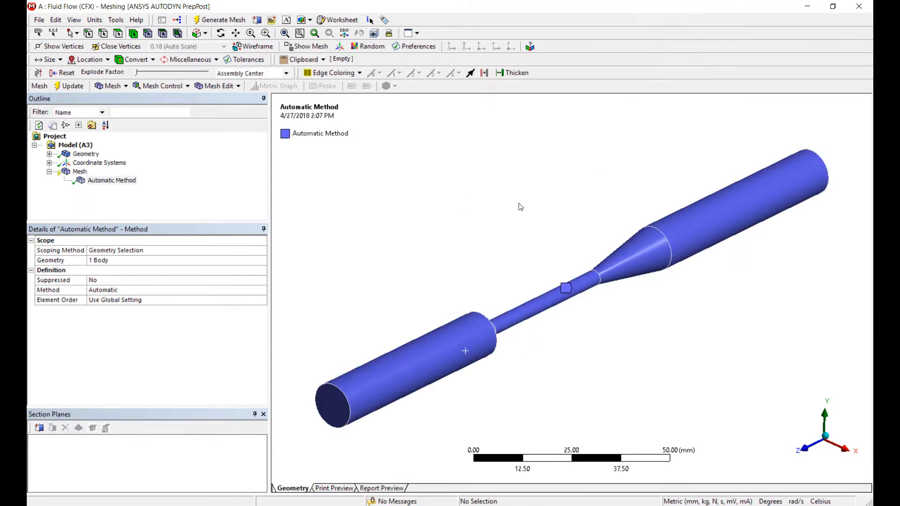
left_click(178, 290)
left_click(262, 290)
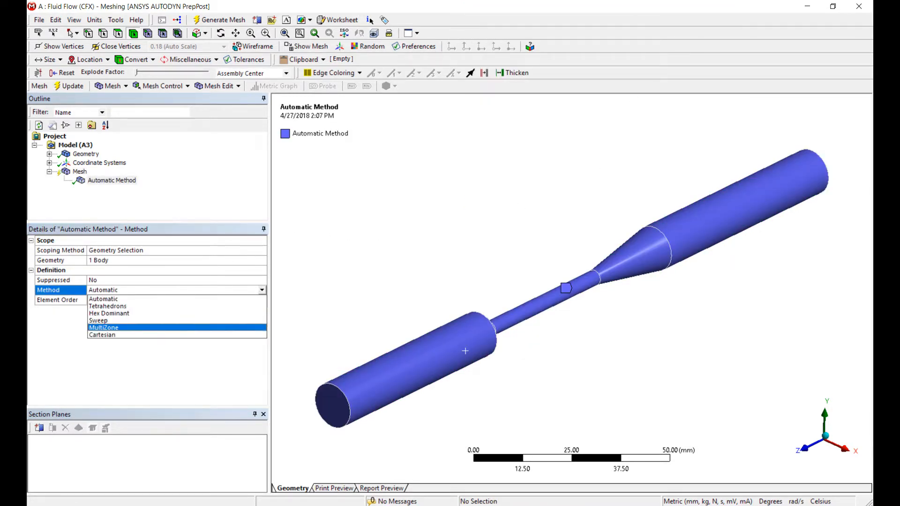
left_click(196, 329)
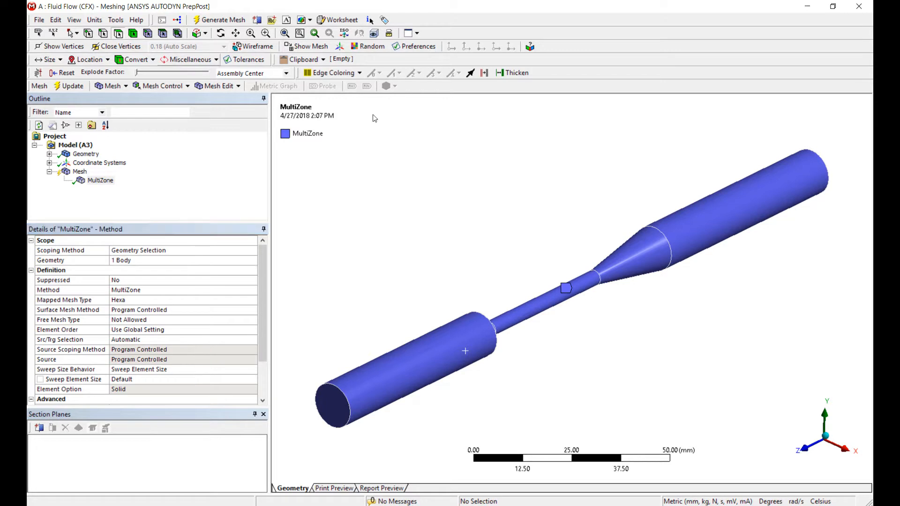
Step: Insert an Inflation control scoped to the whole nozzle body
left_click(133, 34)
left_click(705, 242)
right_click(704, 242)
mouse_move(706, 197)
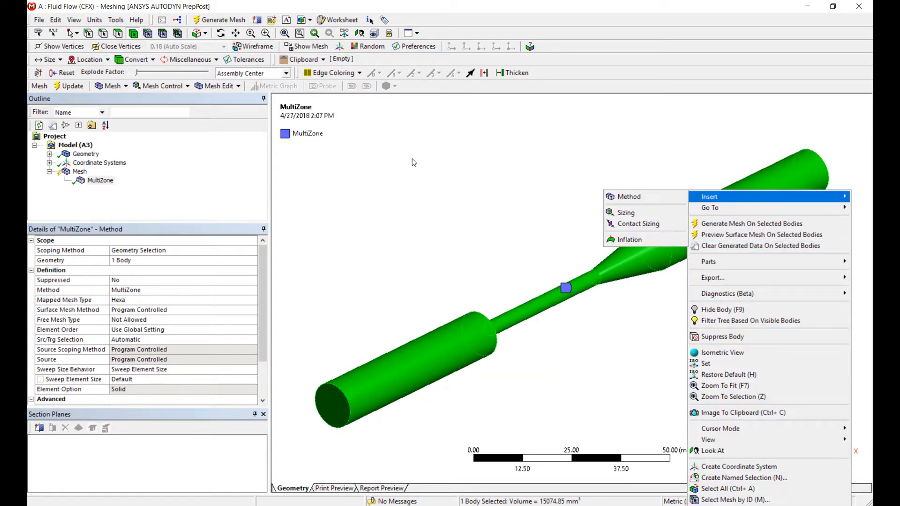
left_click(643, 240)
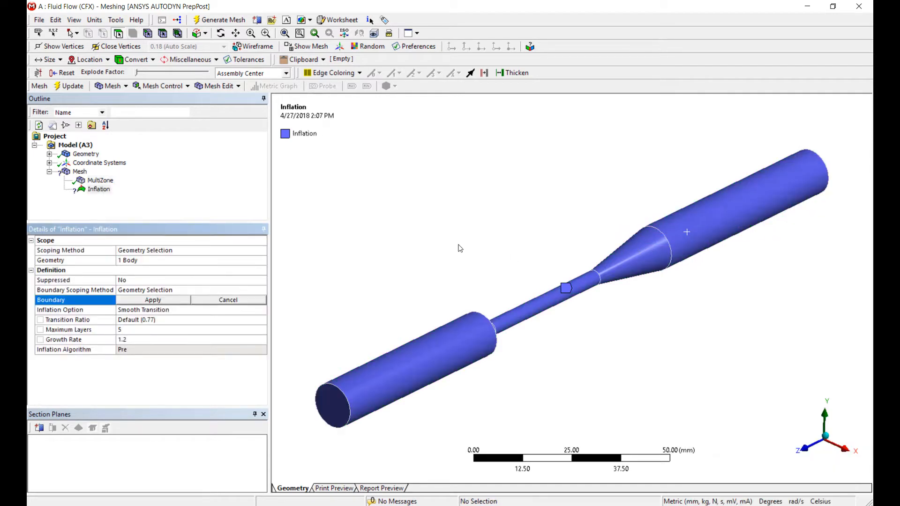
Step: Assign the nozzle's five outer wall faces, excluding the two end faces, as the inflation boundary
left_click(432, 366)
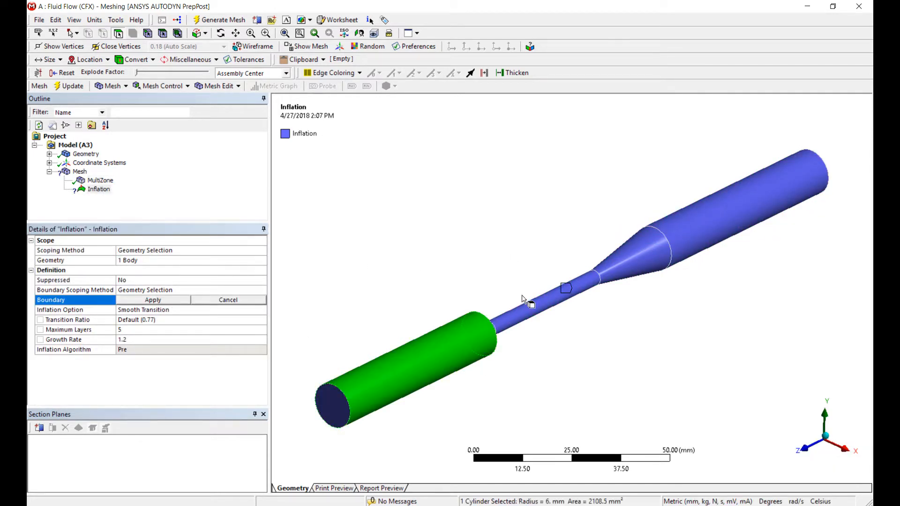
left_click(633, 252, "ctrl")
left_click(685, 229, "ctrl")
scroll(683, 230, "up", 3)
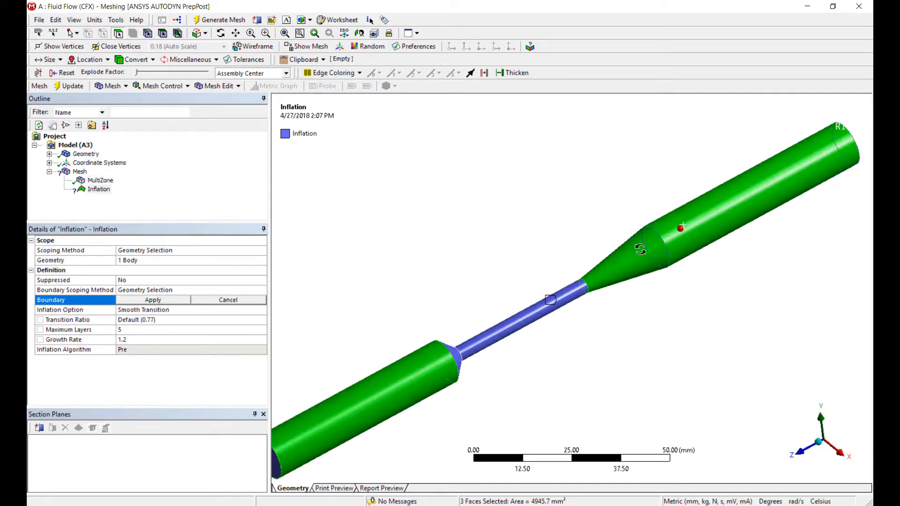
left_click(469, 353, "ctrl")
left_click(422, 374, "ctrl")
left_click(165, 302)
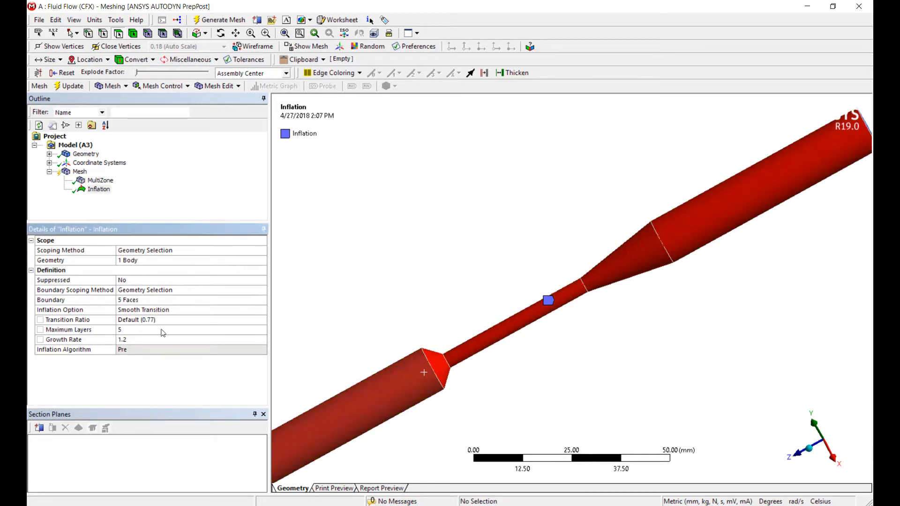
Step: Set the inflation's maximum layers to 10
type("10")
key("Return")
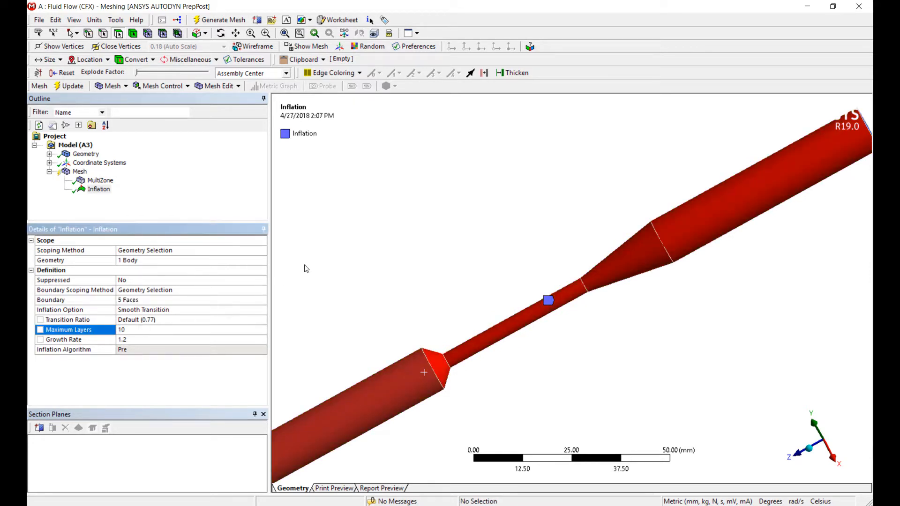
left_click_drag(366, 253, 435, 215)
Step: Set the mesh's Max Face Size and Max Tet Size to 1 mm, keeping the units in metric millimetres
left_click(79, 172)
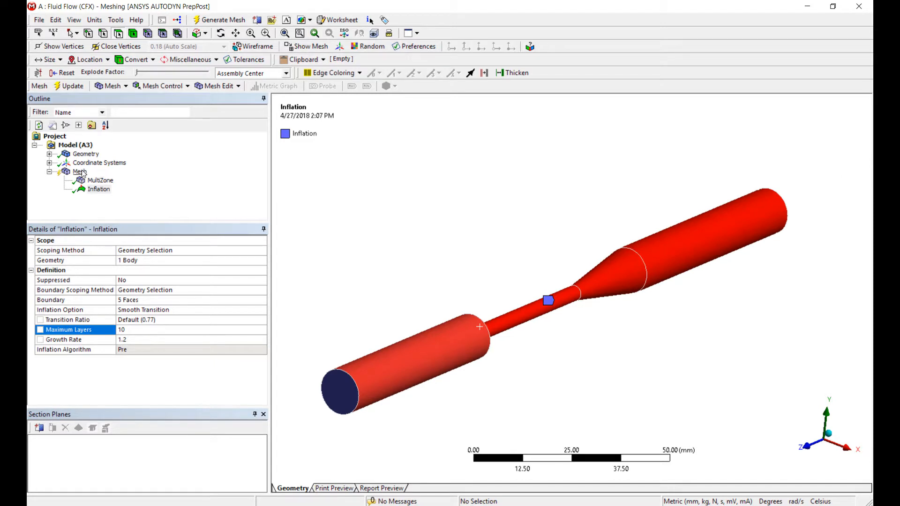
left_click(32, 300)
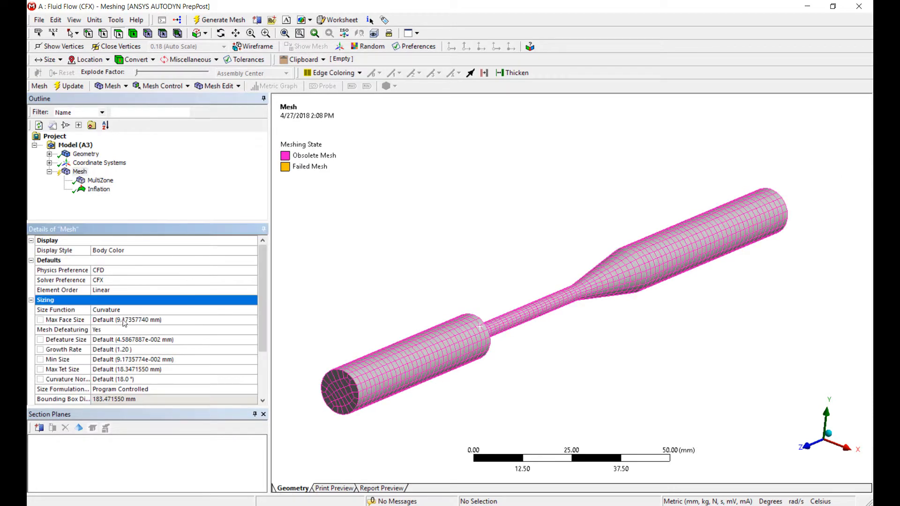
left_click(151, 321)
type("1")
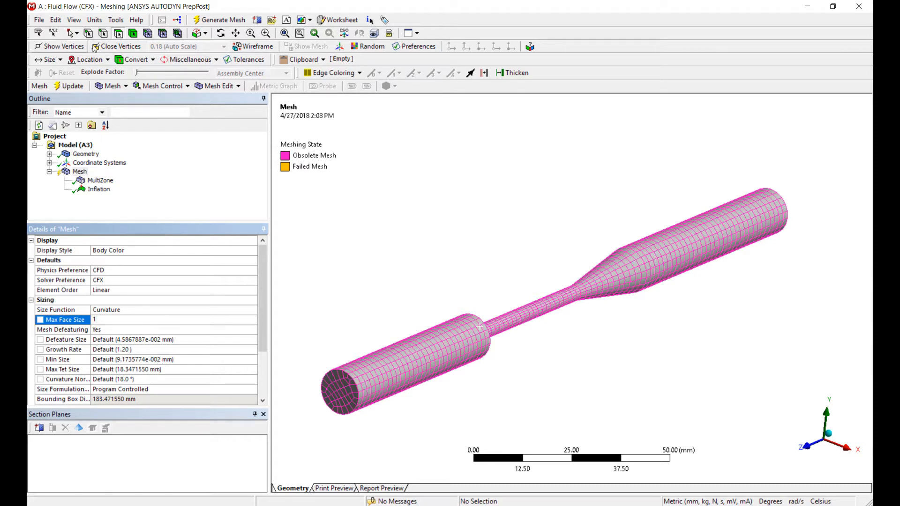
left_click(95, 20)
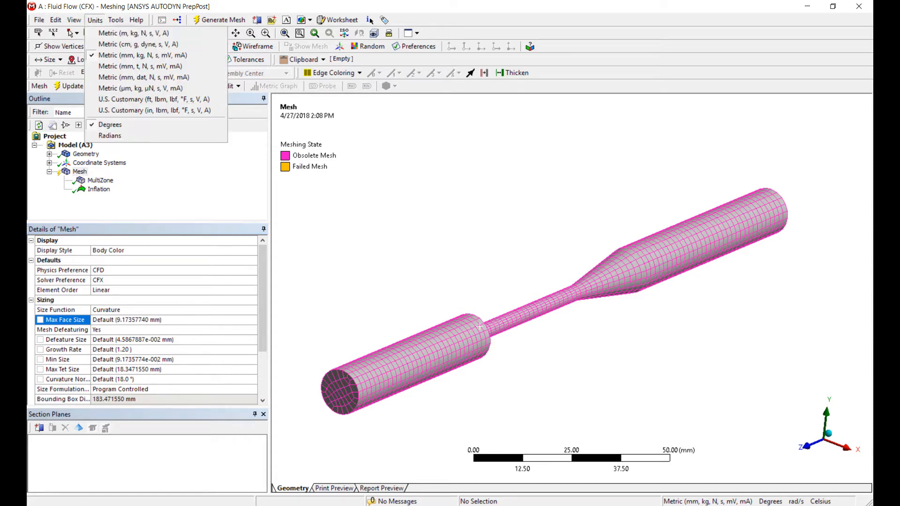
left_click(119, 56)
left_click(177, 323)
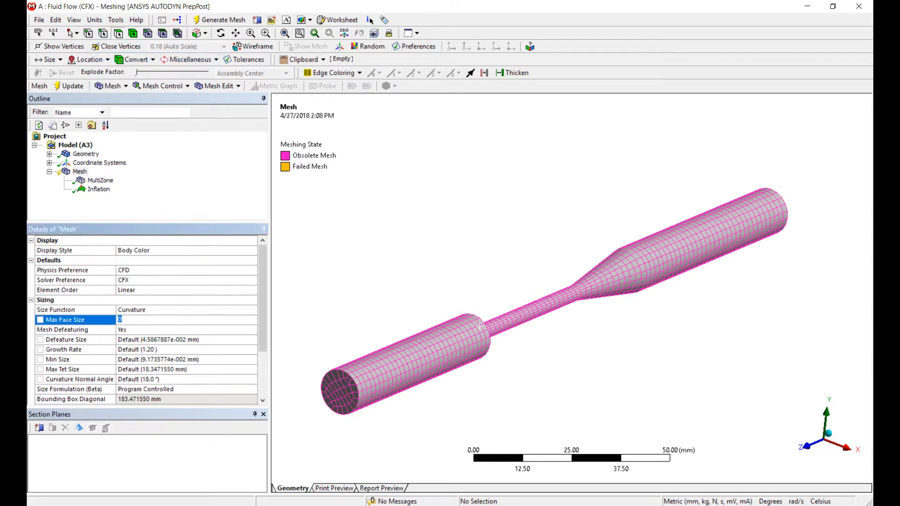
left_click(182, 372)
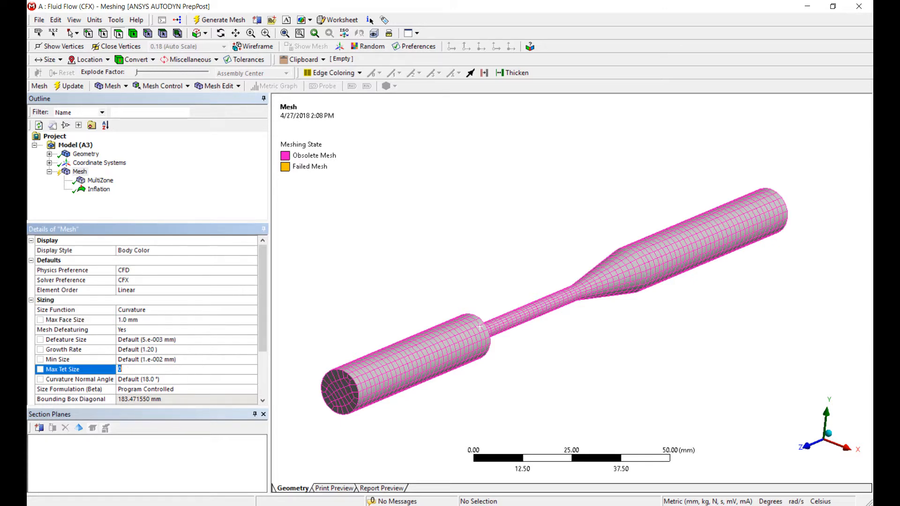
Step: Regenerate the nozzle mesh with the updated sizing and inflation settings
left_click(80, 172)
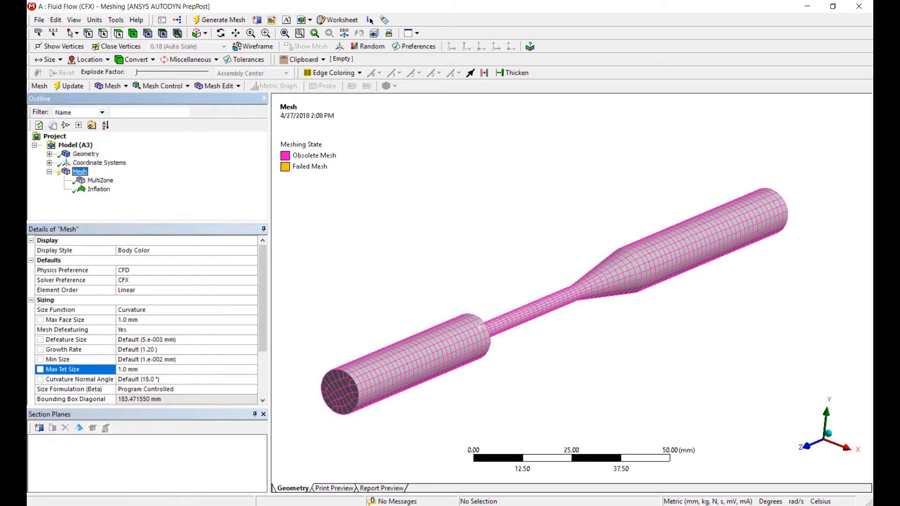
right_click(80, 172)
left_click(109, 211)
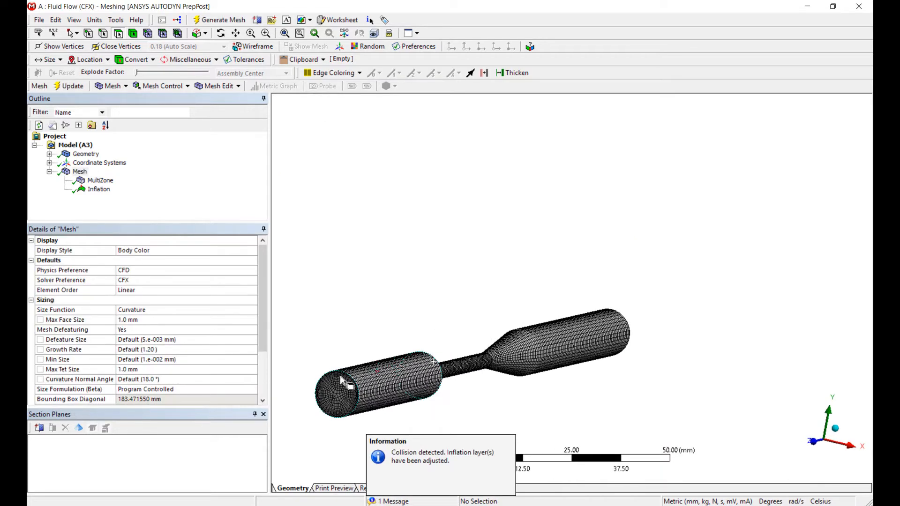
Step: Inspect the mesh on the nozzle's end face and walls, checking the inflation layers around the rim
scroll(349, 379, "up", 3)
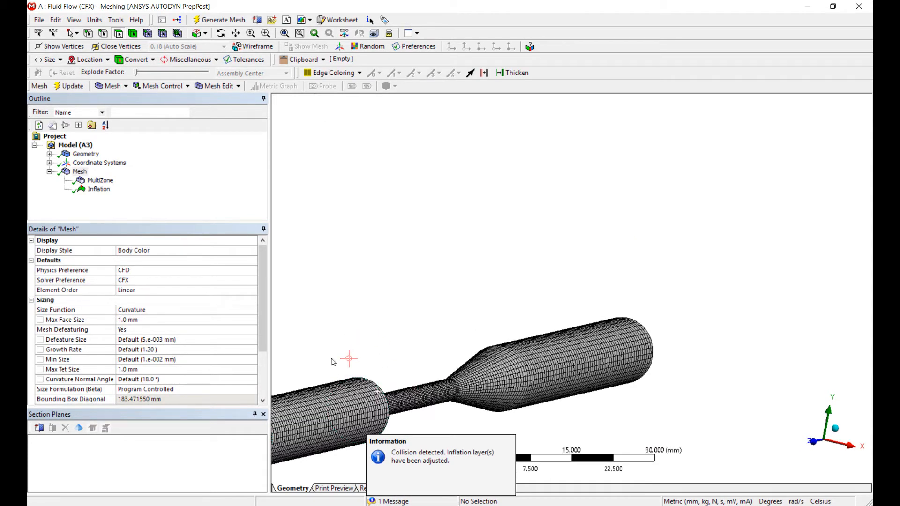
middle_click_drag(331, 359, 469, 306, "ctrl")
middle_click_drag(617, 303, 617, 105, "shift")
middle_click_drag(623, 207, 581, 223)
middle_click_drag(679, 199, 473, 312, "ctrl")
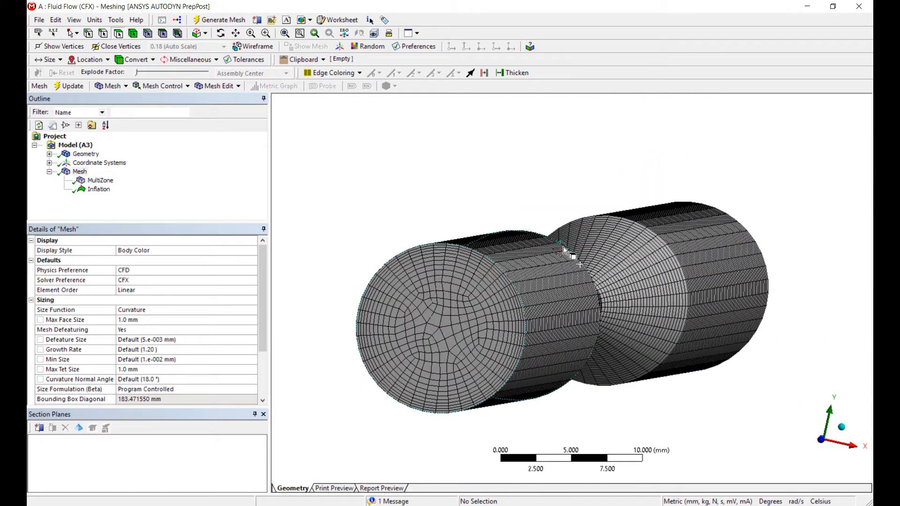
middle_click_drag(564, 251, 565, 352, "shift")
middle_click_drag(634, 273, 581, 276, "ctrl")
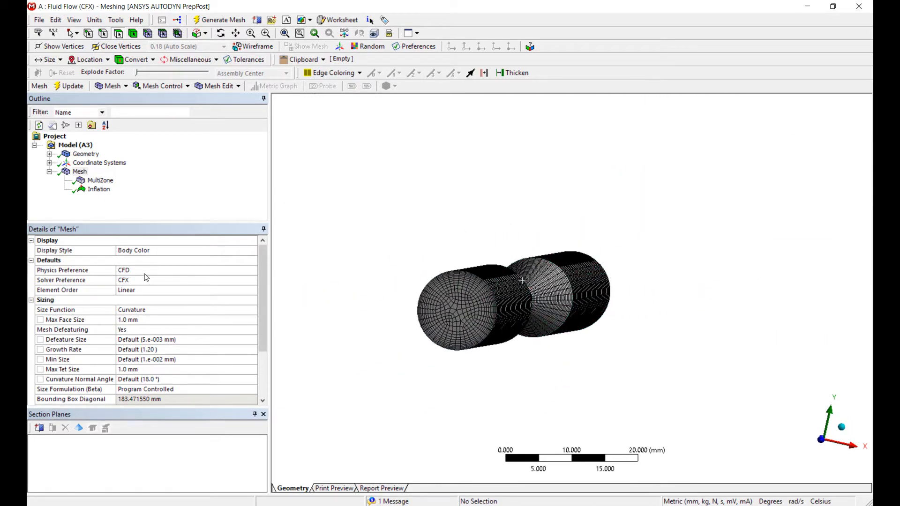
Step: Review the available inflation options of the Inflation control, leaving it on Smooth Transition
left_click(99, 190)
left_click(240, 310)
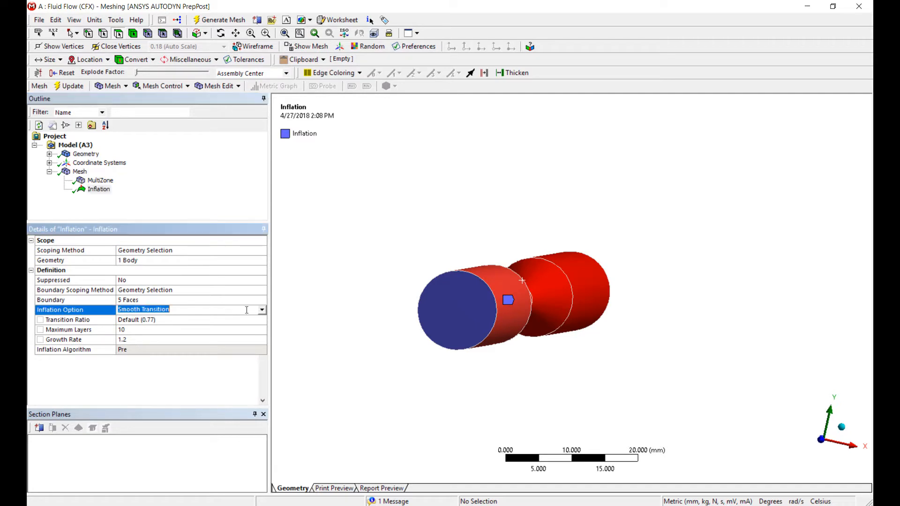
left_click(262, 310)
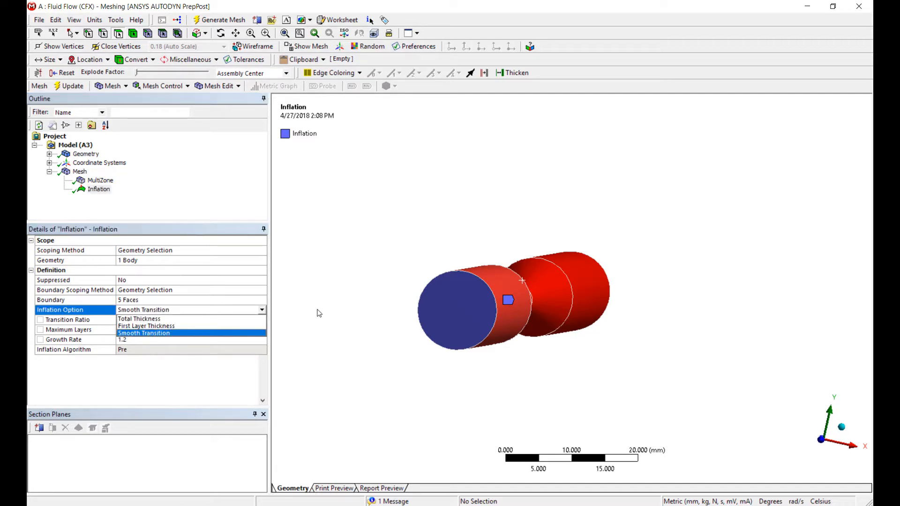
left_click(328, 310)
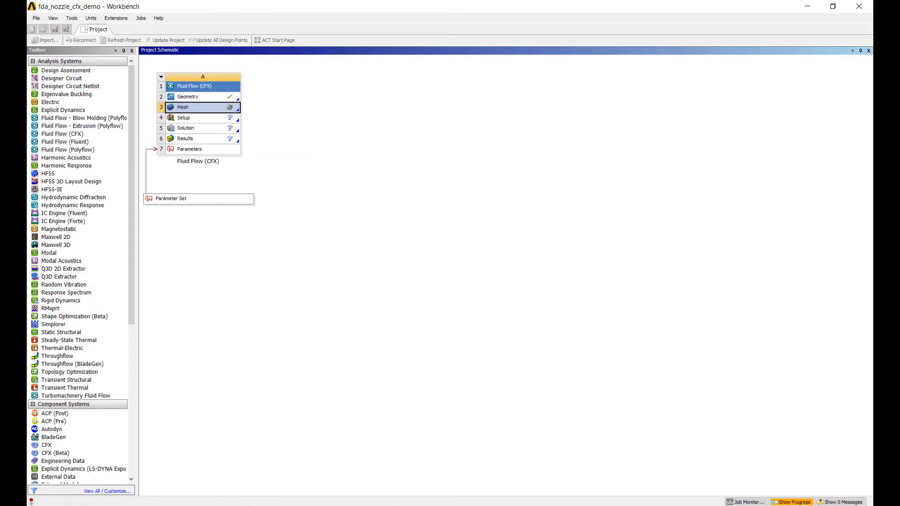
Step: Open the analysis Setup in CFX-Pre from Workbench and insert a new material named Non Newtonian Blood
double_click(223, 119)
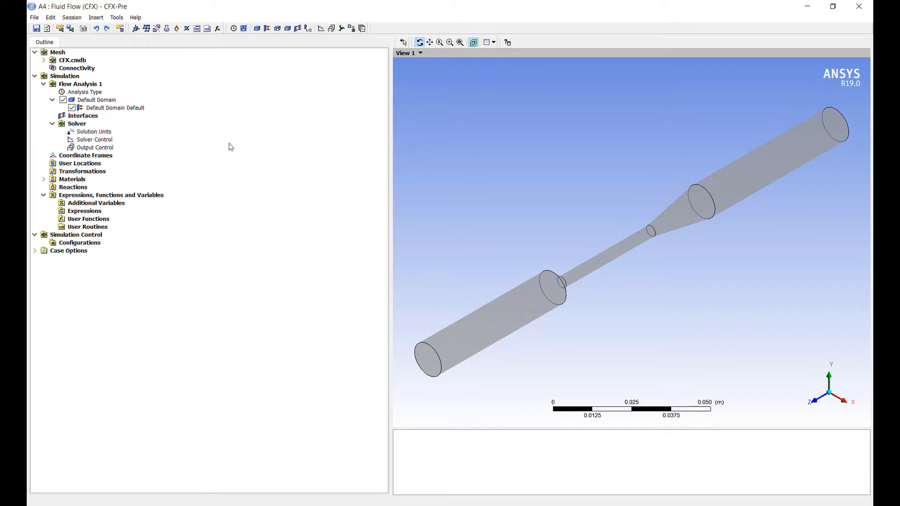
left_click_drag(391, 176, 235, 175)
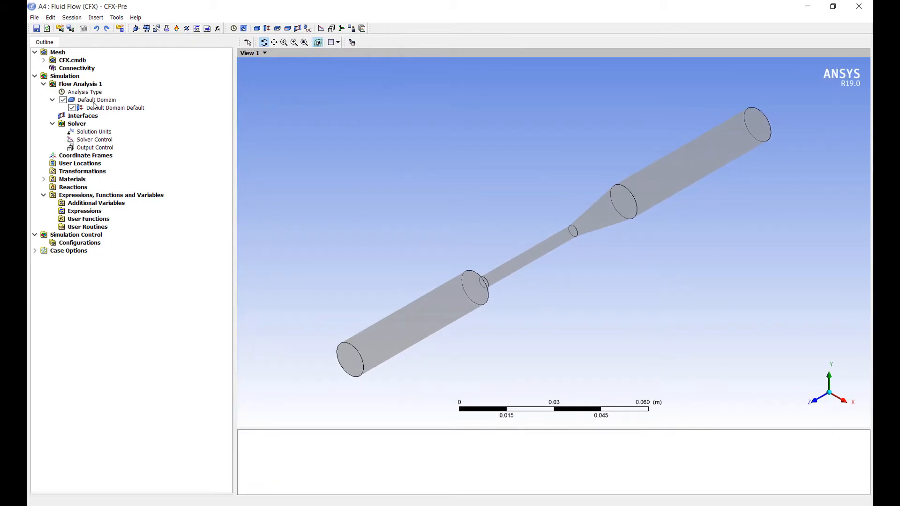
right_click(75, 180)
mouse_move(109, 188)
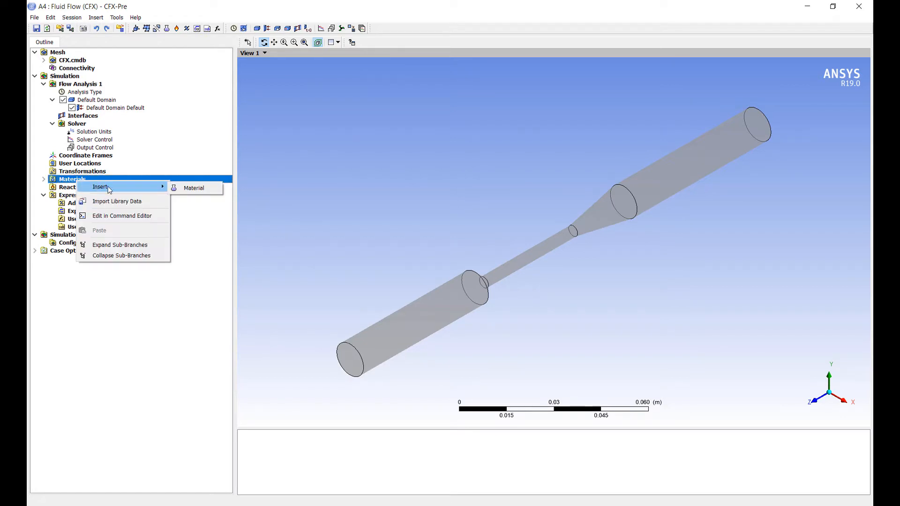
left_click(192, 188)
type("NOn")
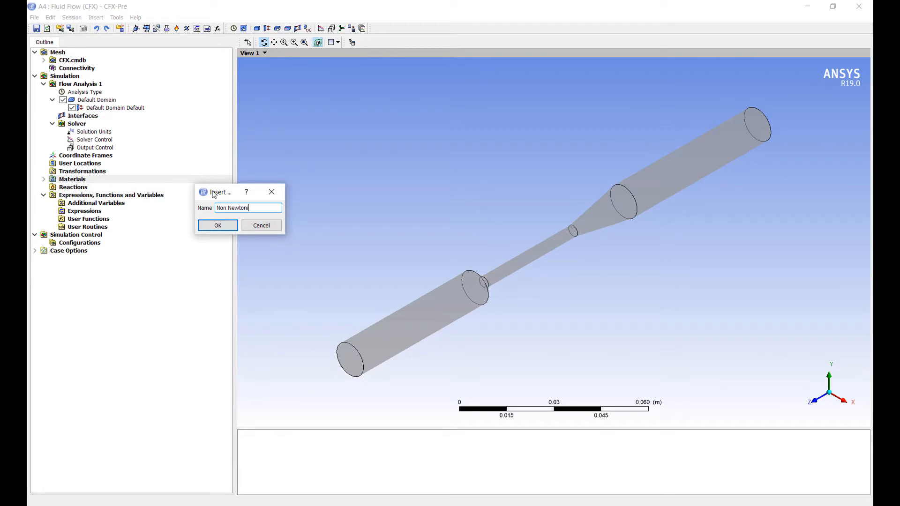
type("od")
key("Return")
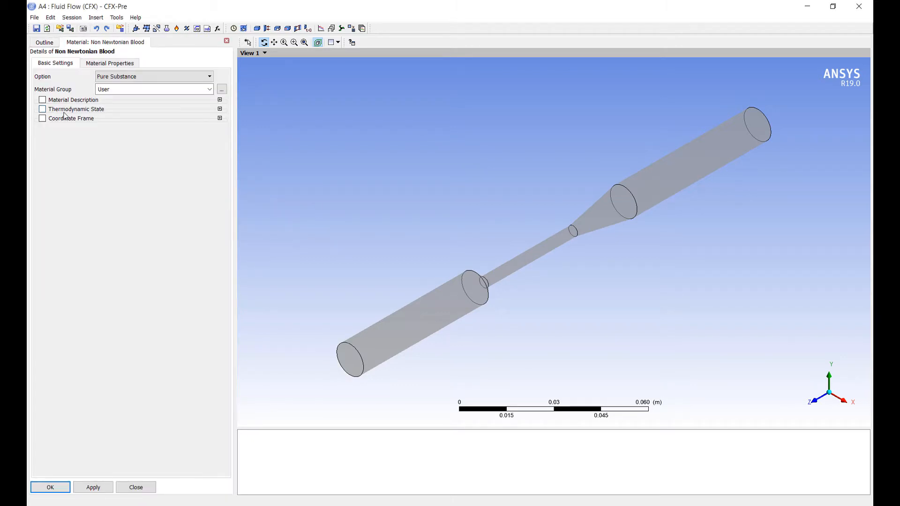
Step: Set the blood material's thermodynamic state to Liquid and its density to 1056 kg m^-3
left_click(42, 110)
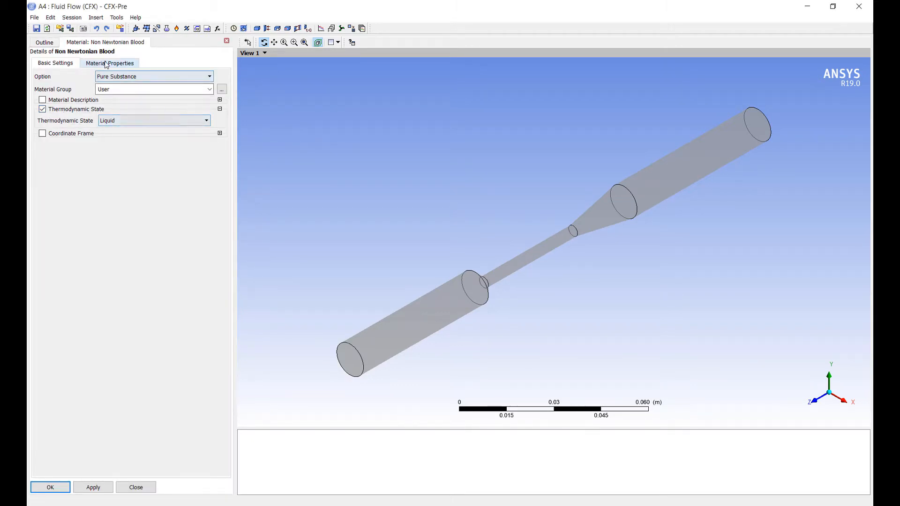
left_click(109, 63)
left_click(129, 133)
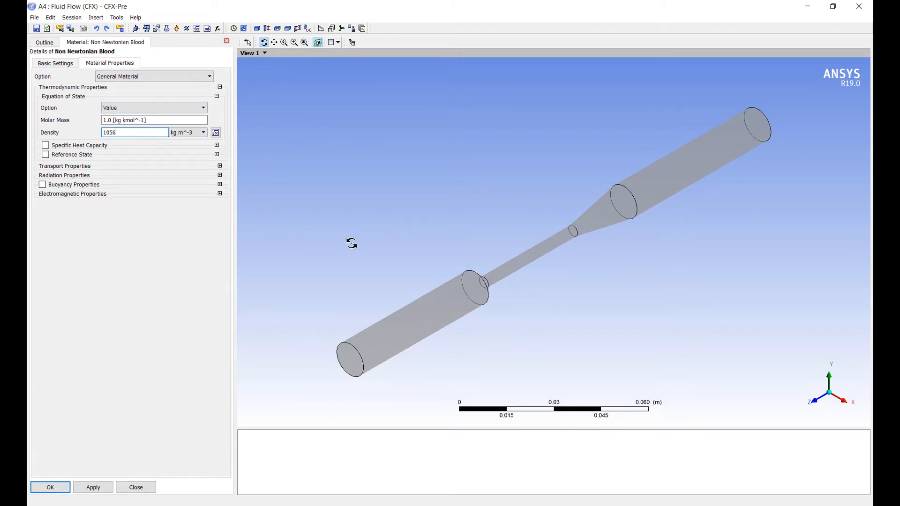
Step: Enable the material's specific heat capacity and set it to 3000 J kg^-1 K^-1 at constant pressure
left_click(45, 145)
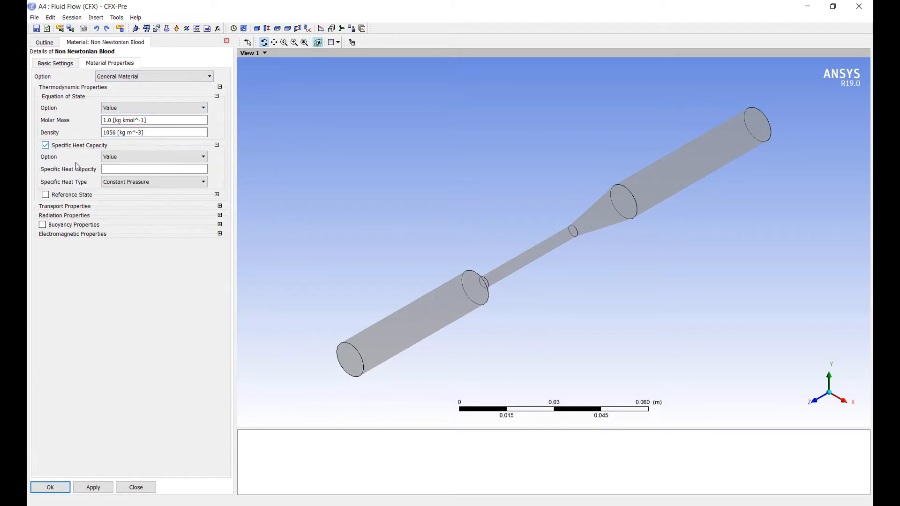
left_click(126, 170)
type("30000")
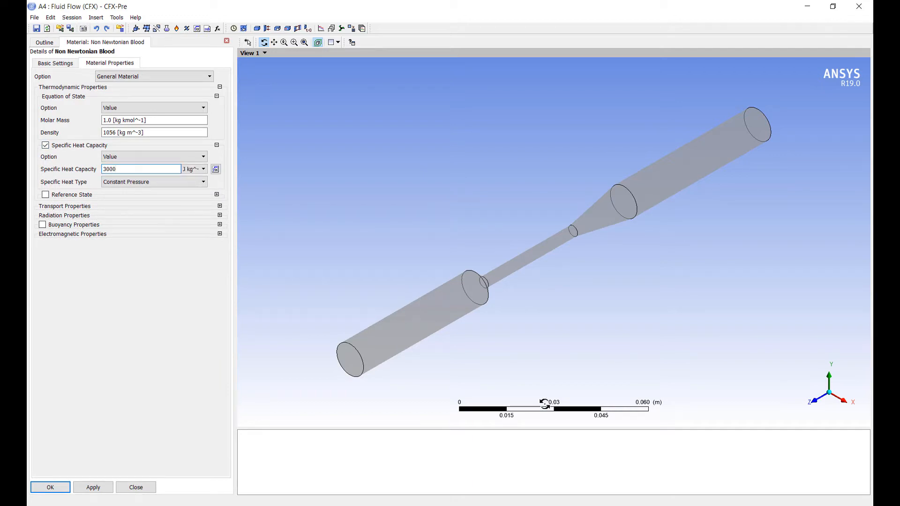
Step: Enable dynamic viscosity in the transport properties and define it with the Casson Non Newtonian Model
left_click(219, 205)
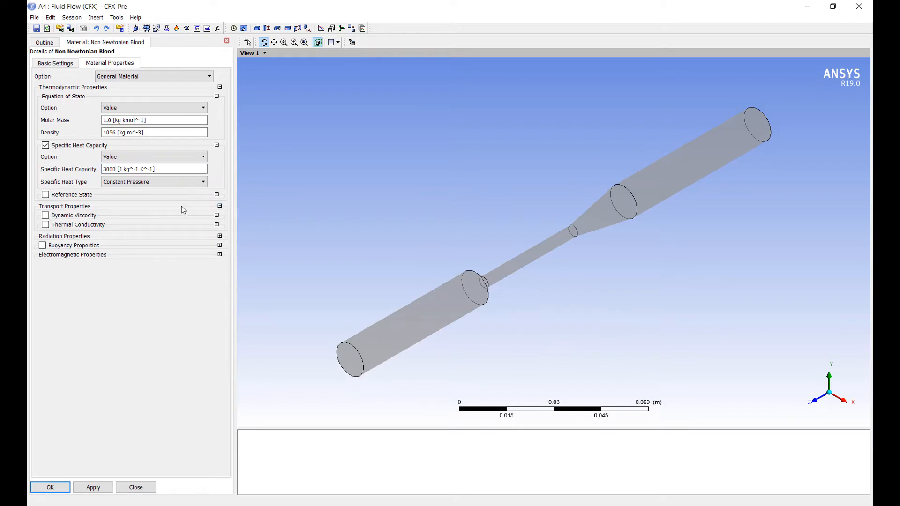
left_click(45, 216)
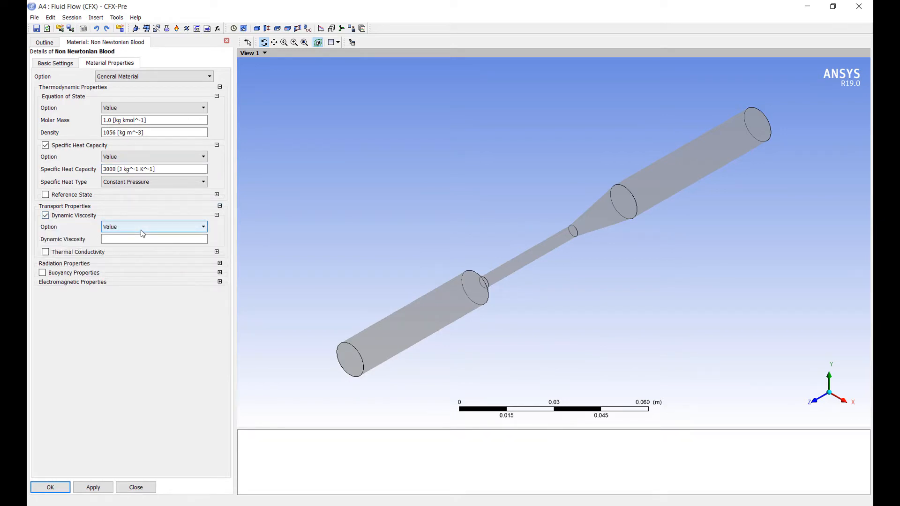
left_click(144, 233)
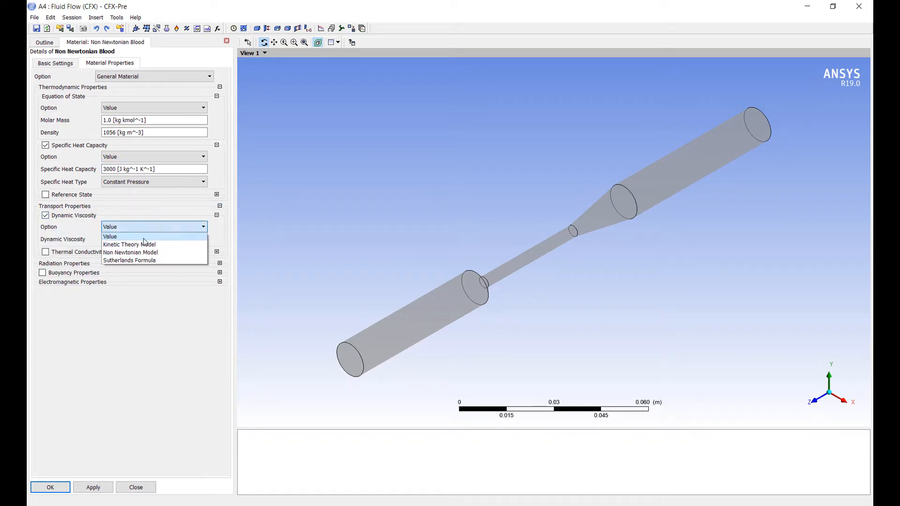
left_click(147, 249)
left_click(162, 249)
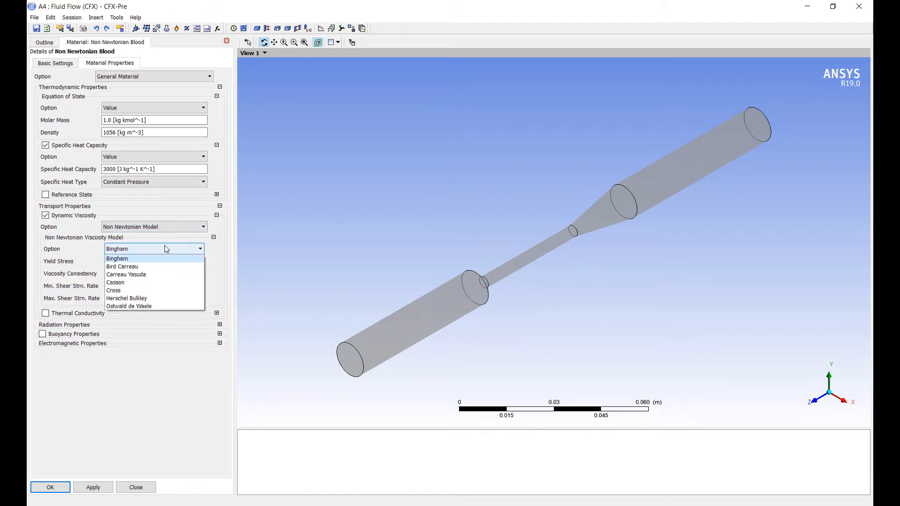
left_click(148, 283)
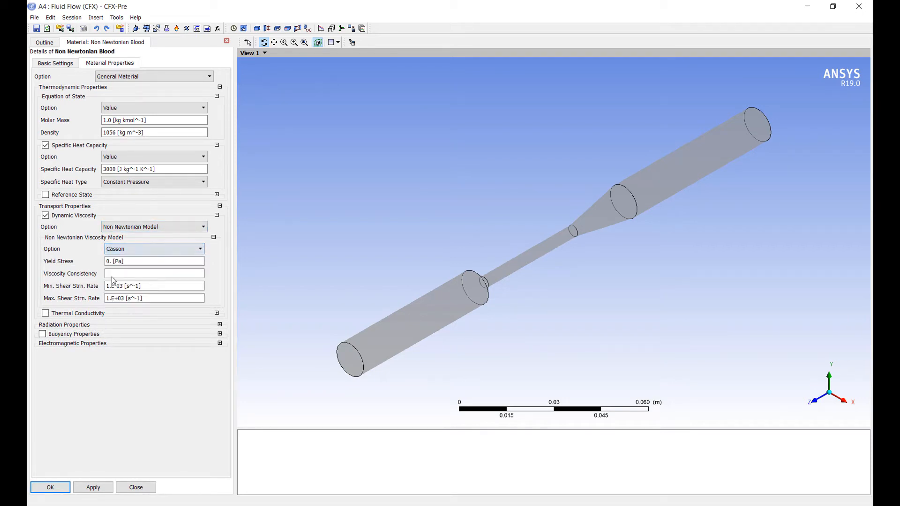
Step: Set the Casson model's yield stress to 0.02 Pa for the blood material
left_click(136, 262)
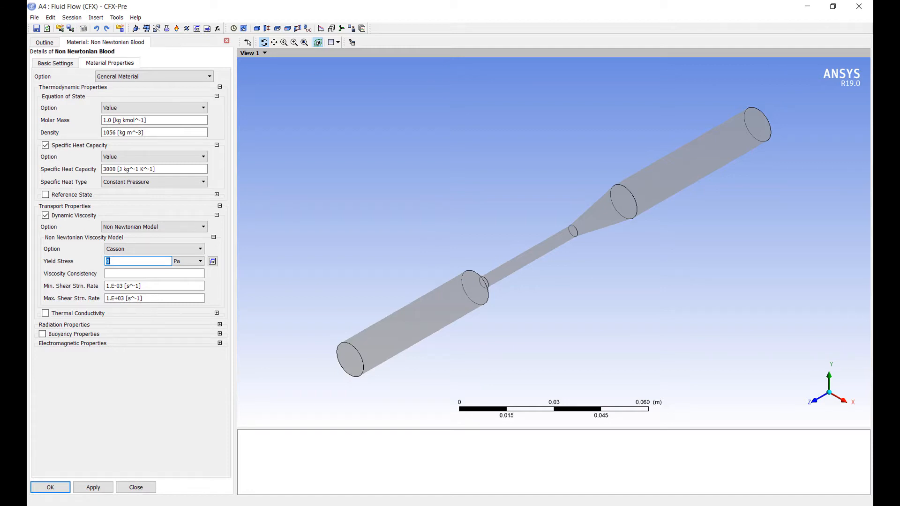
key("alt+Tab")
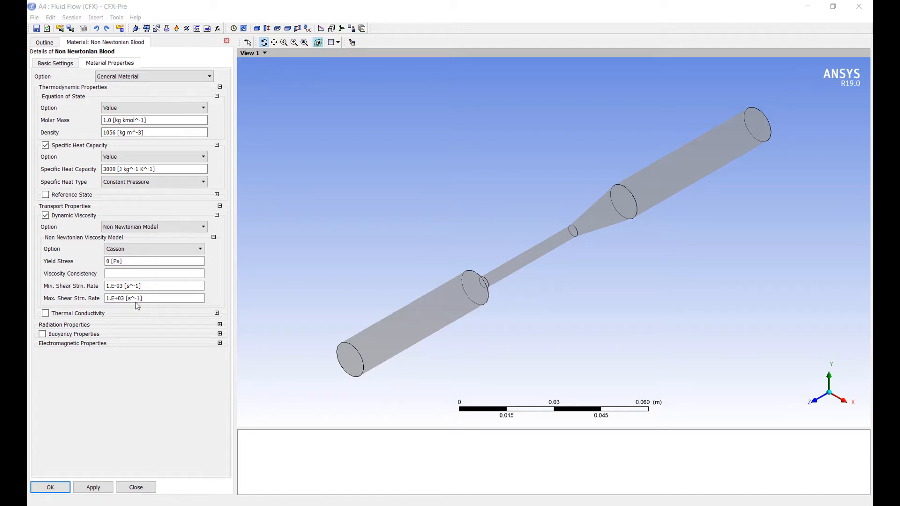
key("alt+Tab")
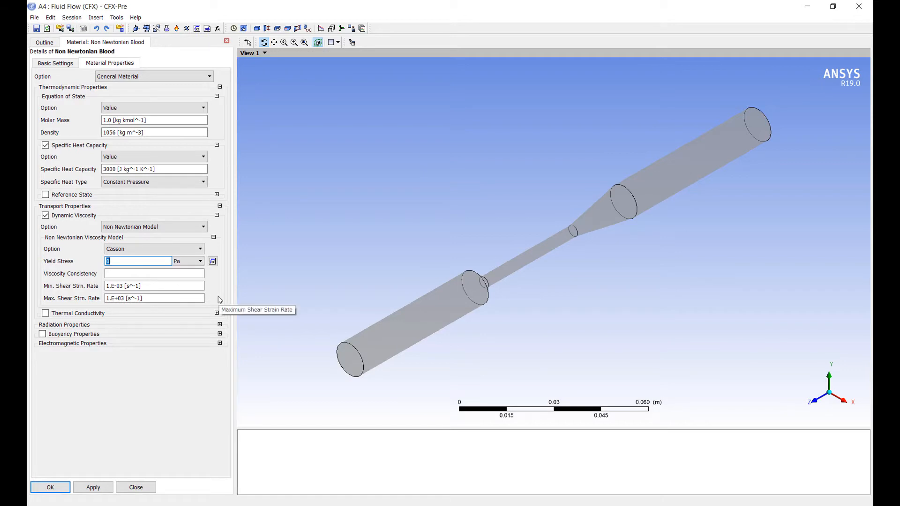
type("02")
Step: Set the viscosity consistency to 3.5 centipoise and the minimum shear strain rate to 5 s^-1, and save the material
left_click(142, 274)
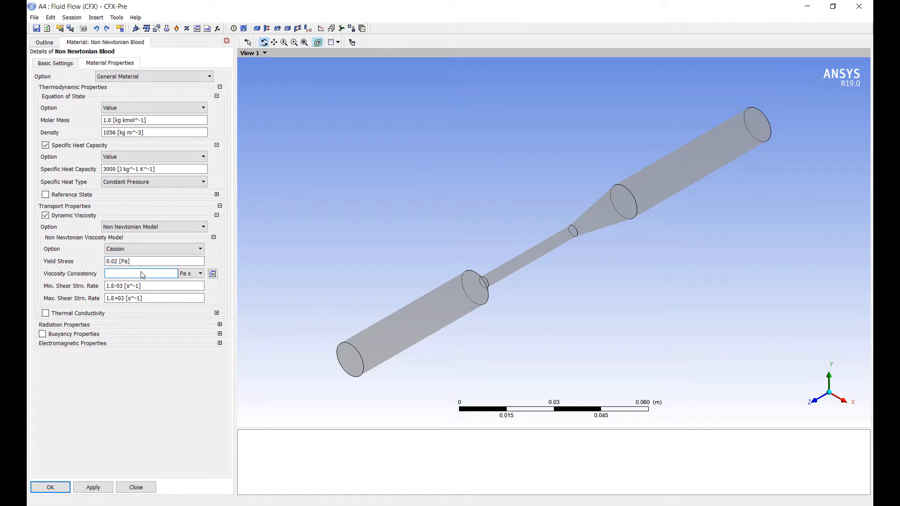
type("3.5")
left_click(190, 273)
left_click(203, 298)
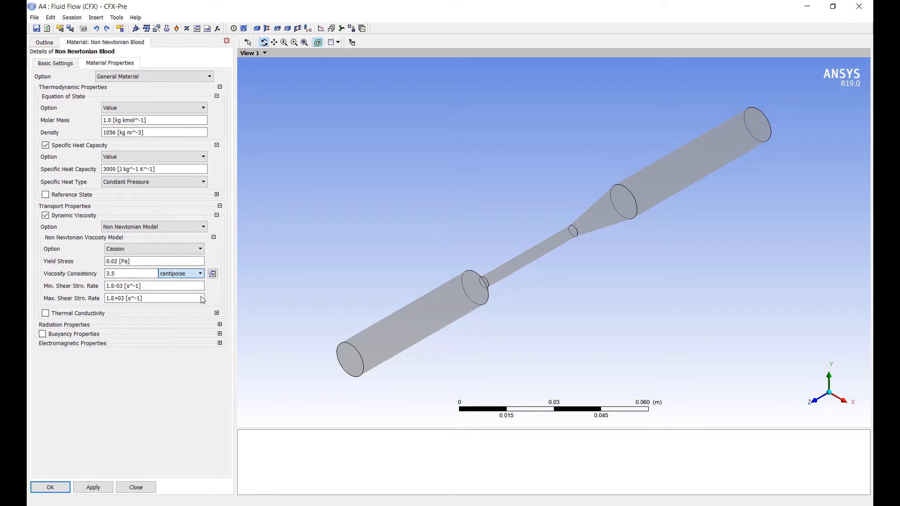
left_click(152, 286)
type("5")
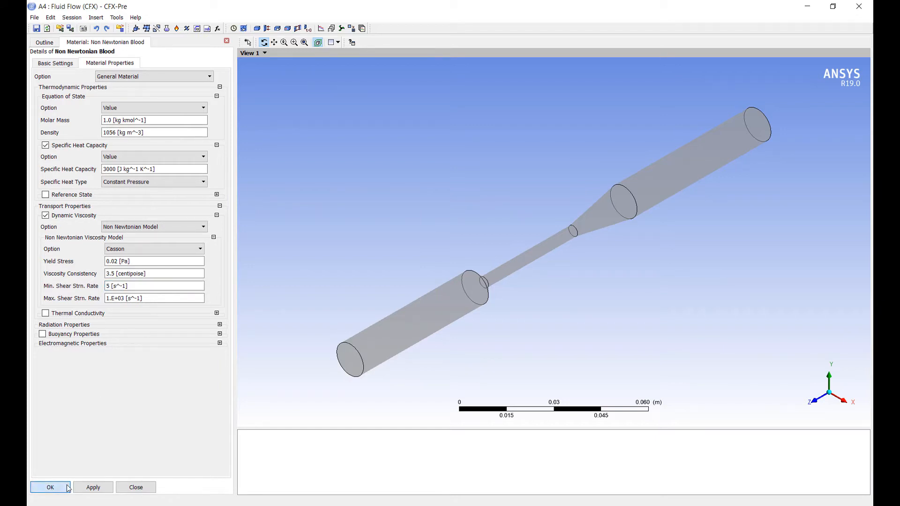
left_click(50, 487)
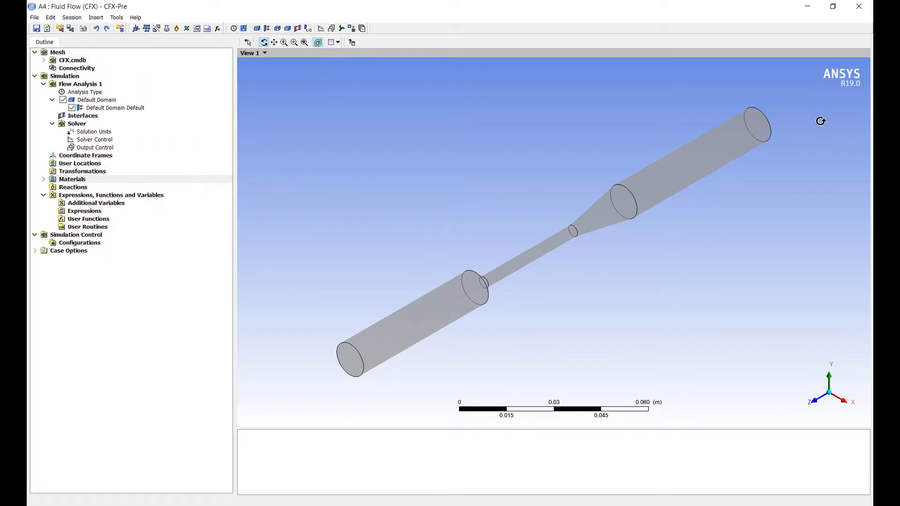
Step: Assign the Non Newtonian Blood material to Fluid 1 of the default domain
double_click(99, 101)
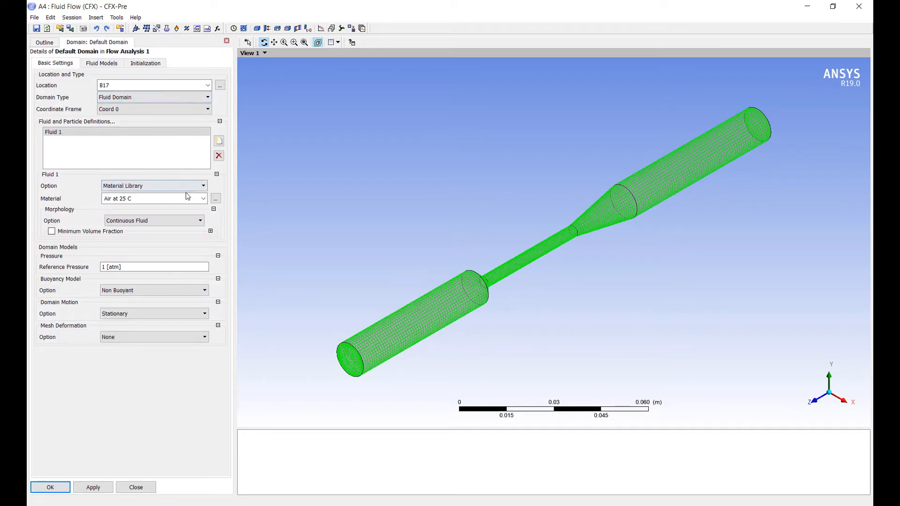
left_click(203, 198)
left_click(134, 227)
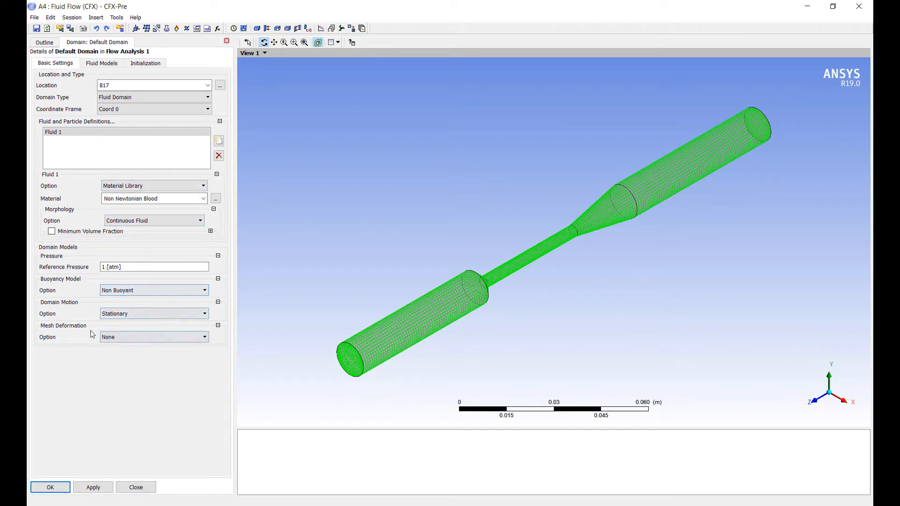
Step: Set the default domain's turbulence model to Shear Stress Transport and save the domain
left_click(103, 67)
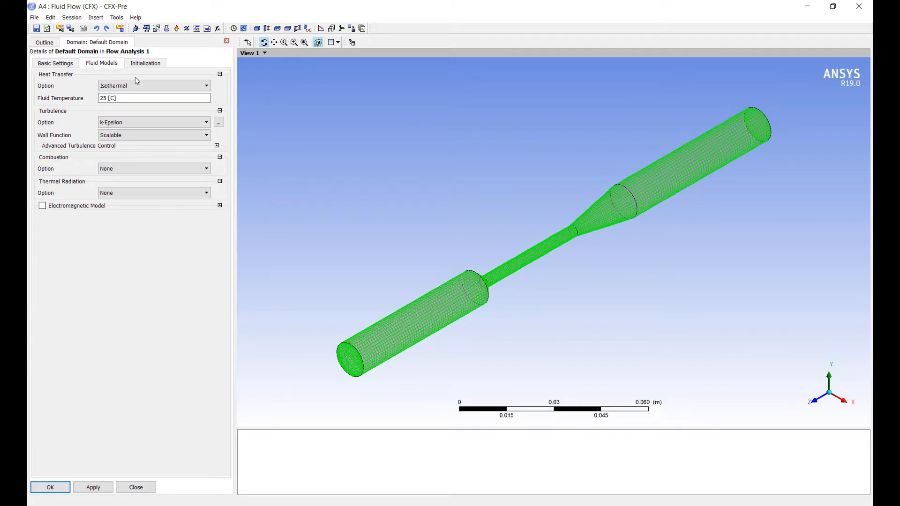
left_click(171, 122)
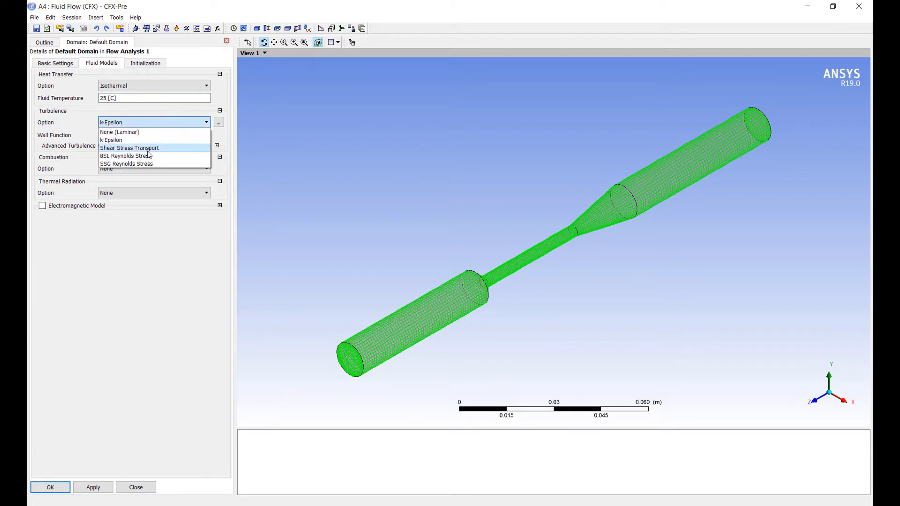
left_click(147, 150)
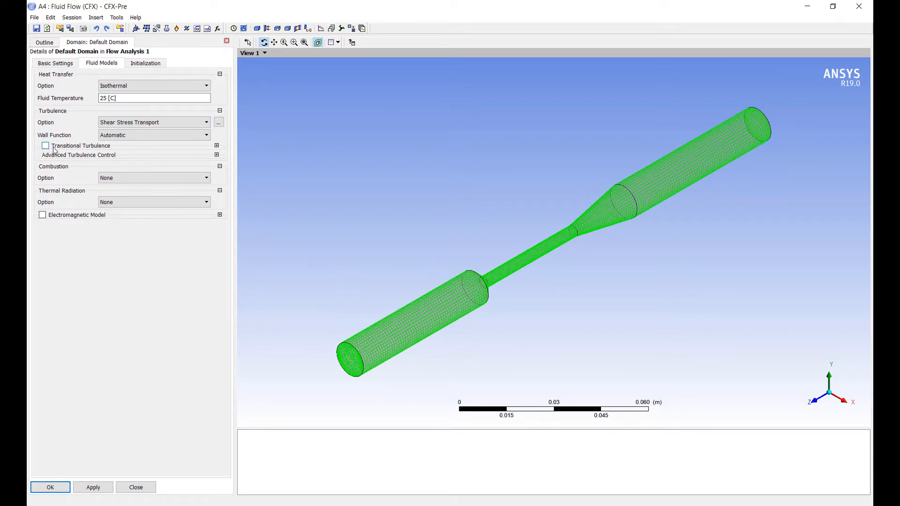
left_click(50, 487)
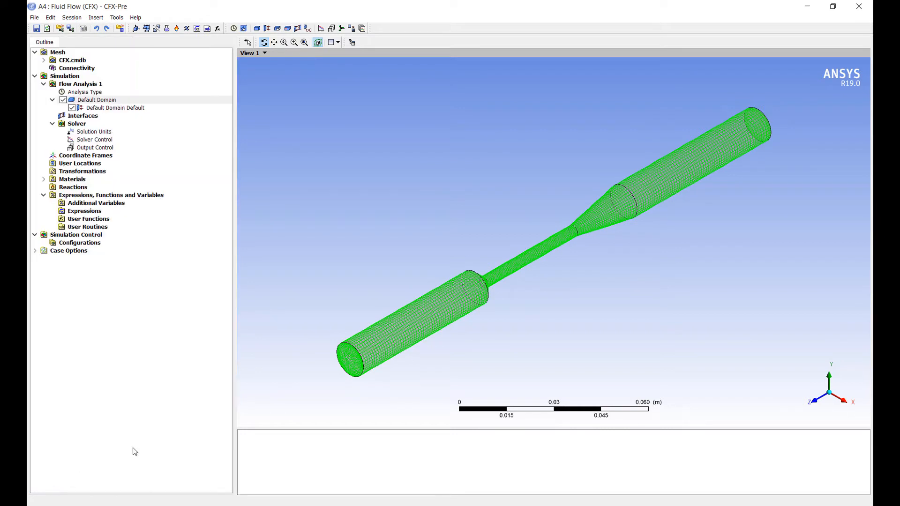
Step: Insert a boundary named Inlet in the default domain, located on the outer end face of the pipe adjoining the cone
right_click(103, 105)
mouse_move(141, 138)
left_click(212, 138)
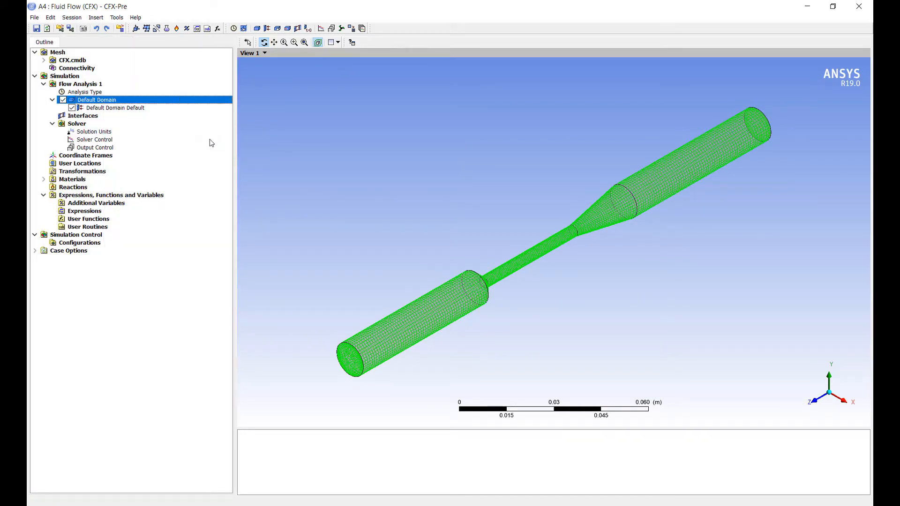
type("Inlet")
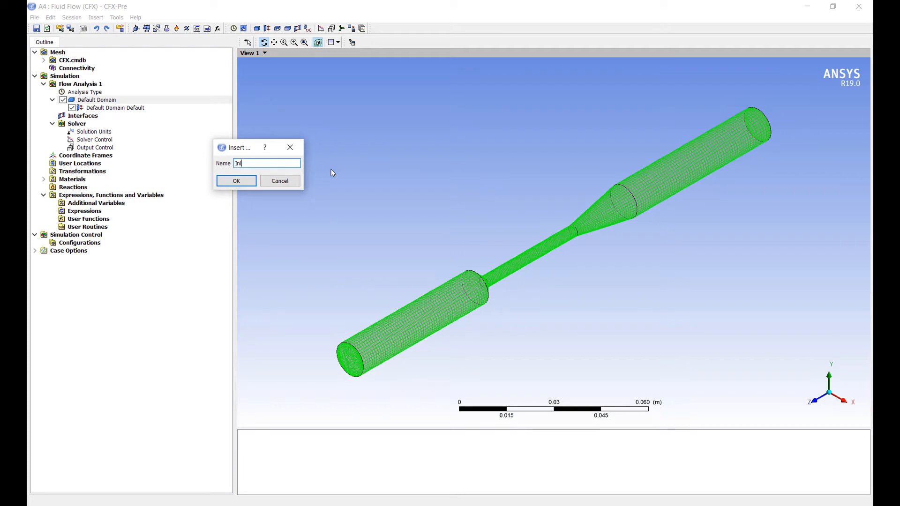
key("Return")
left_click_drag(428, 162, 325, 223)
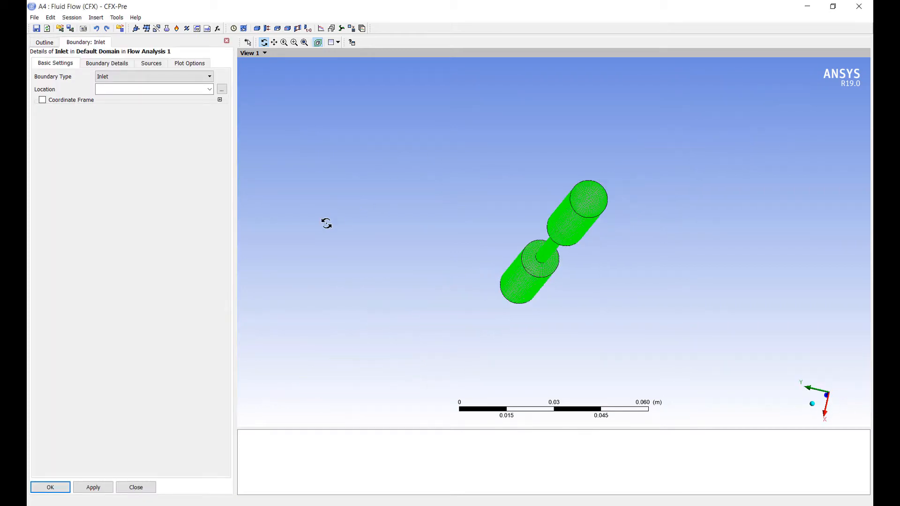
left_click(136, 94)
left_click(594, 194)
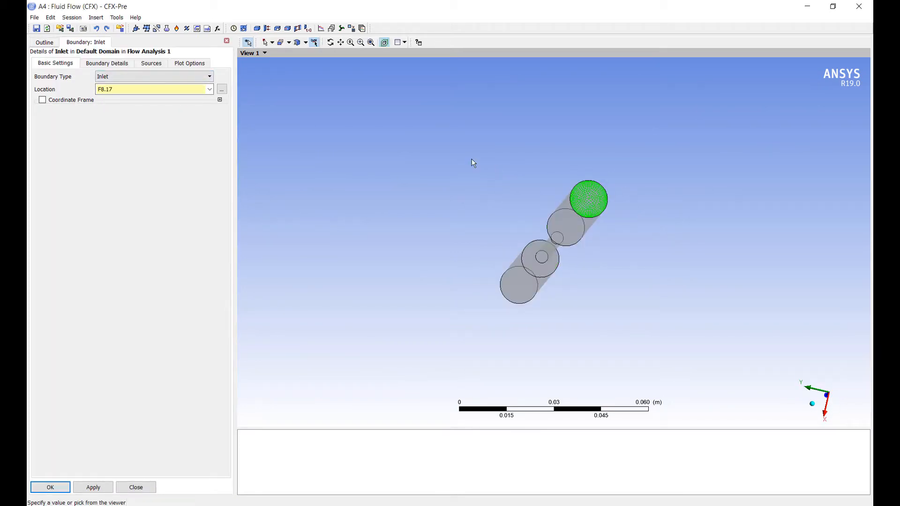
middle_click_drag(472, 162, 599, 185)
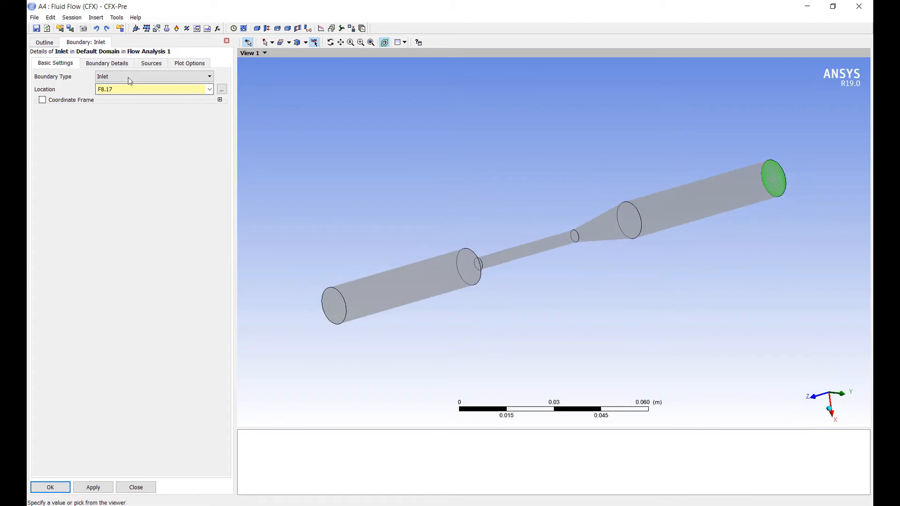
Step: Define the inlet flow by Cartesian velocity components, with U and V set to 0 m s^-1
left_click(114, 65)
left_click(172, 111)
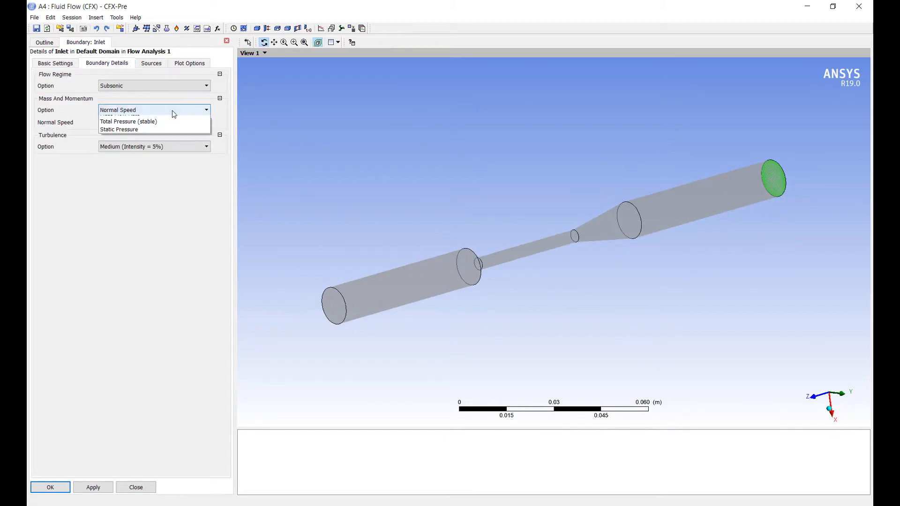
left_click(166, 128)
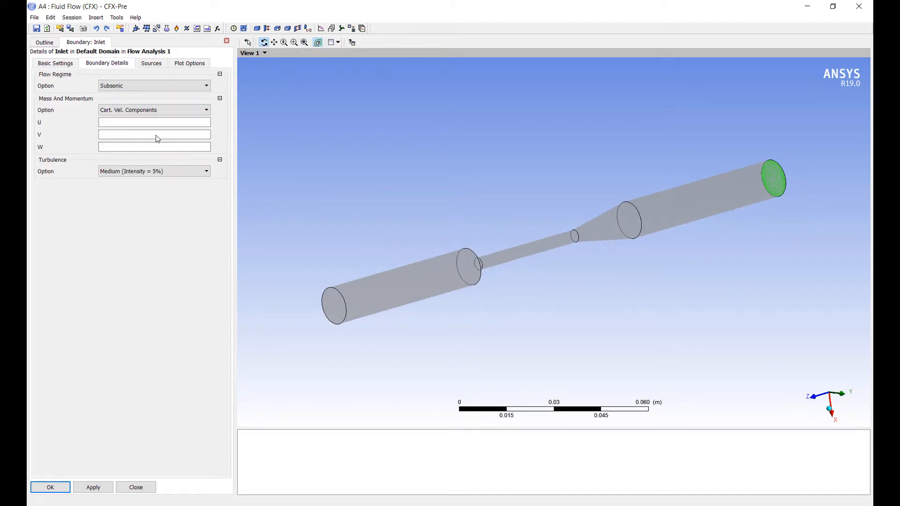
left_click(147, 124)
type("0")
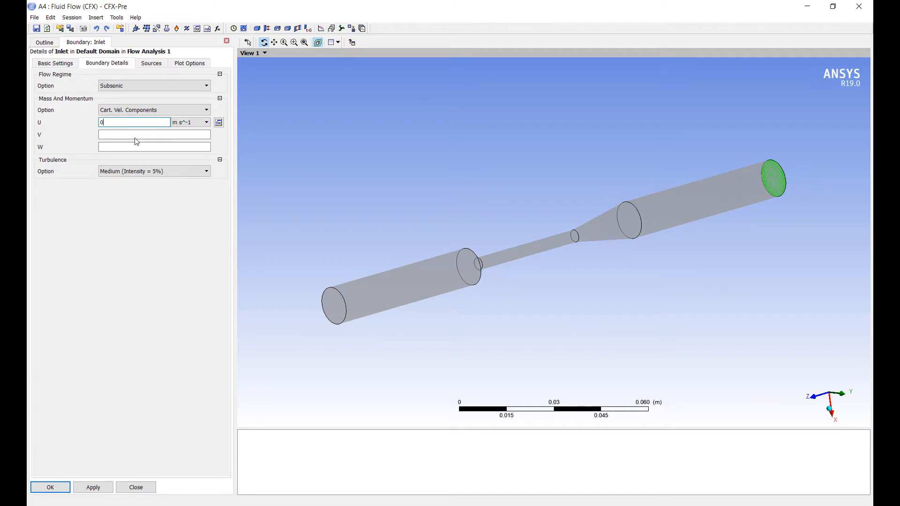
left_click(134, 136)
type("0")
Step: Define the inlet's W velocity with the expression 2*0.322233[m/s]*(1-(x^2+y^2)/6[mm]) and apply it
left_click(163, 148)
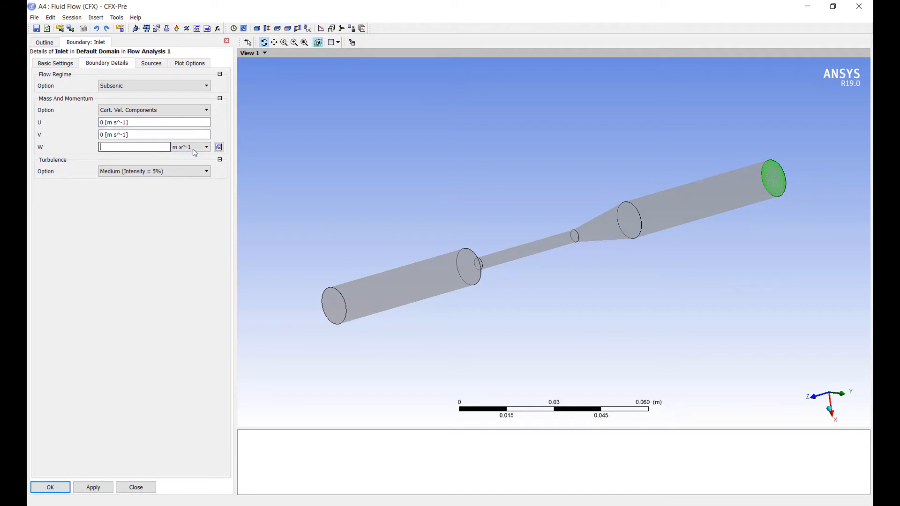
left_click(219, 147)
key("alt+Tab")
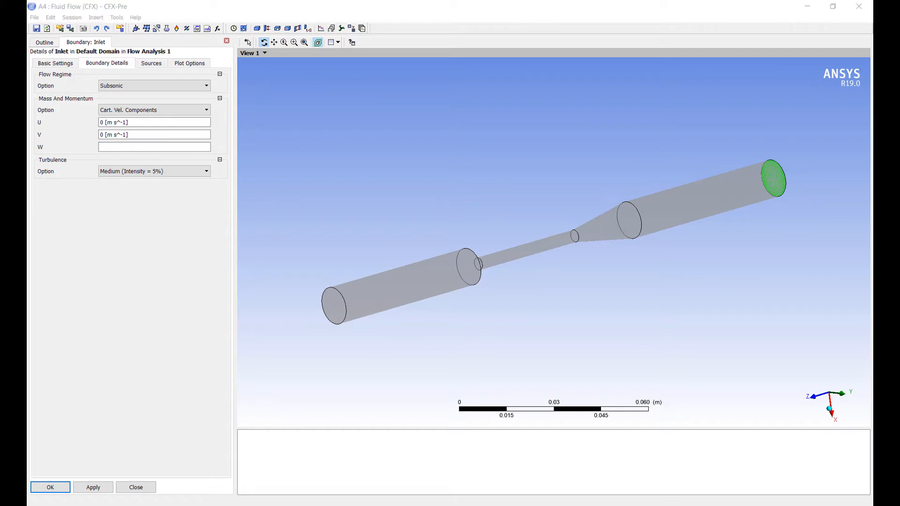
left_click(145, 149)
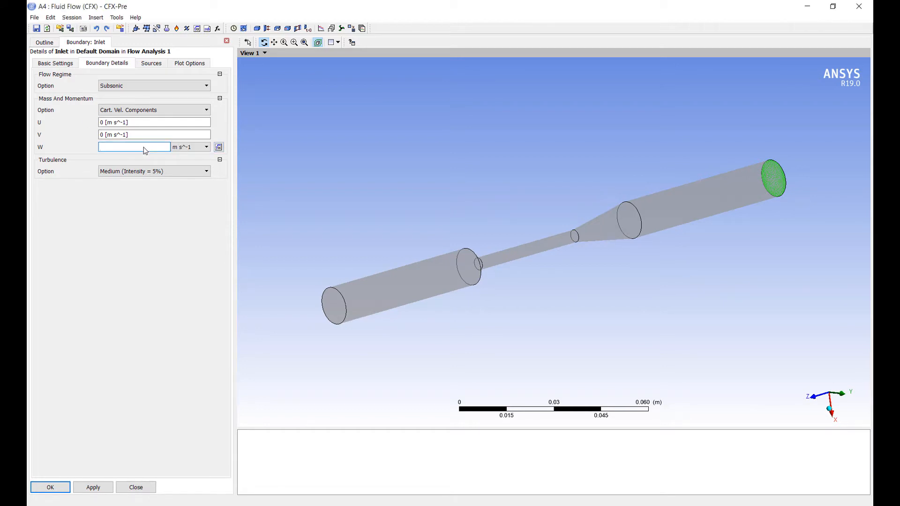
left_click(219, 147)
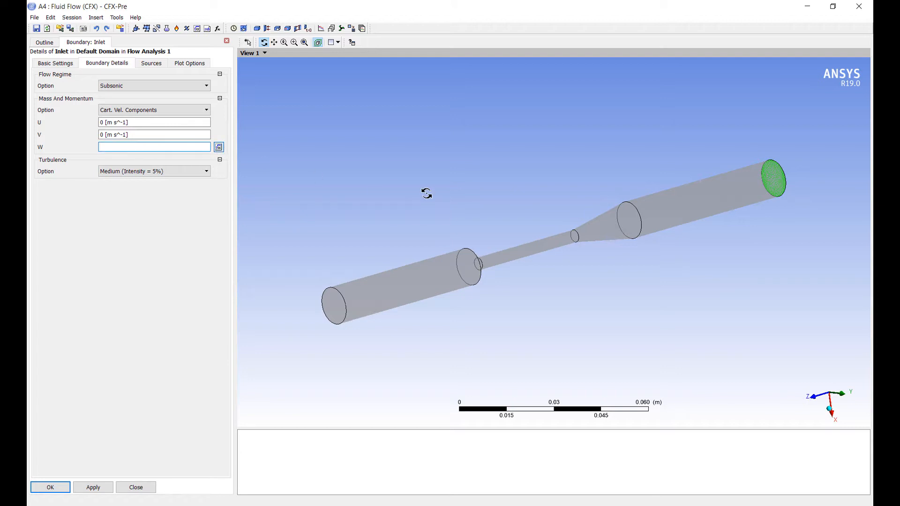
type("2*0.322233[m/s]*(1-(x^2+y^2)/6[m")
type("m]")
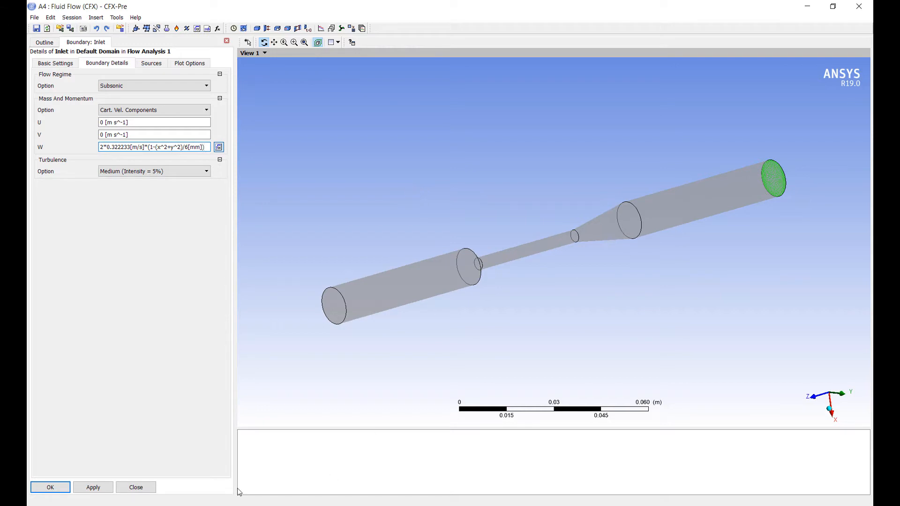
left_click(93, 488)
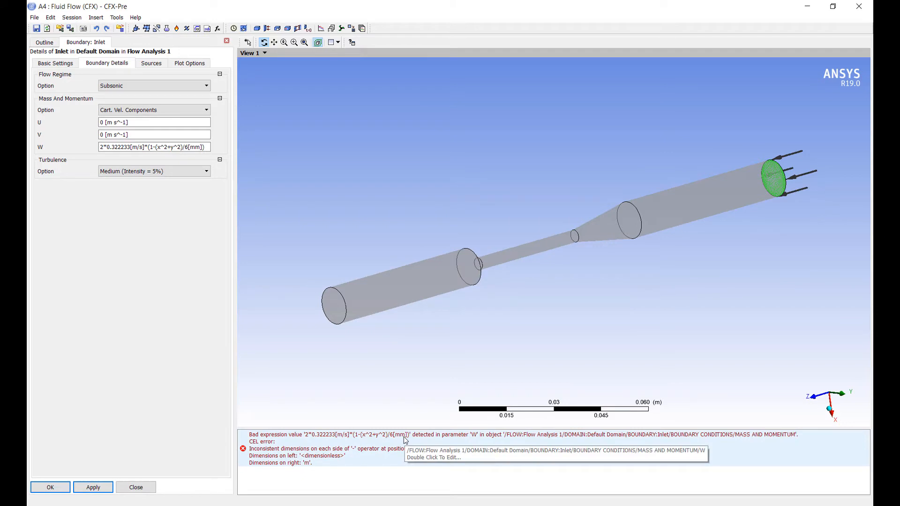
Step: Square the 6[mm] term in the W expression, giving 2*0.322233[m/s]*(1-(x^2+y^2)/6[mm]^2), and save the inlet boundary
left_click(196, 149)
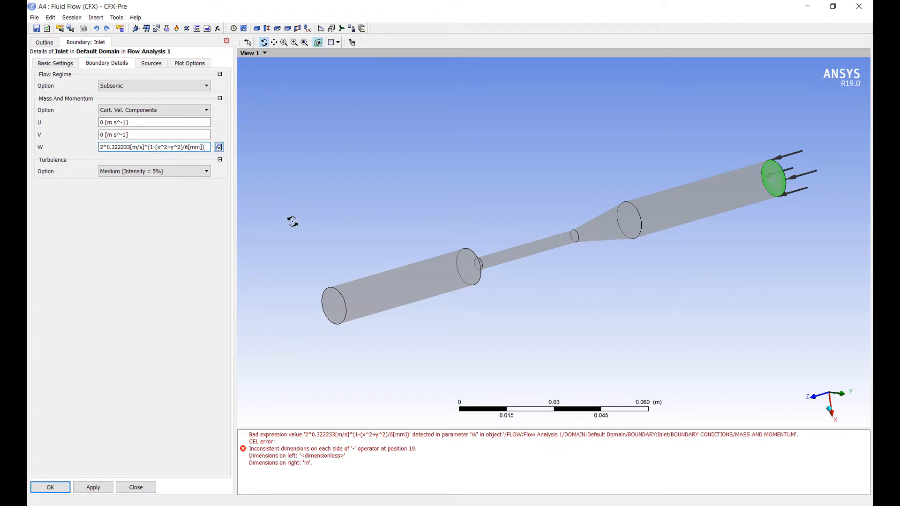
type("^2")
left_click(103, 492)
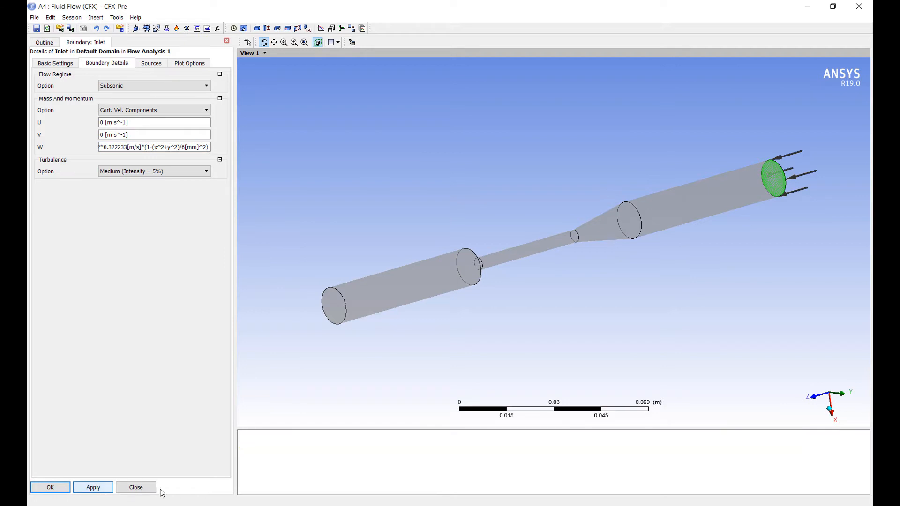
left_click(54, 489)
left_click(59, 487)
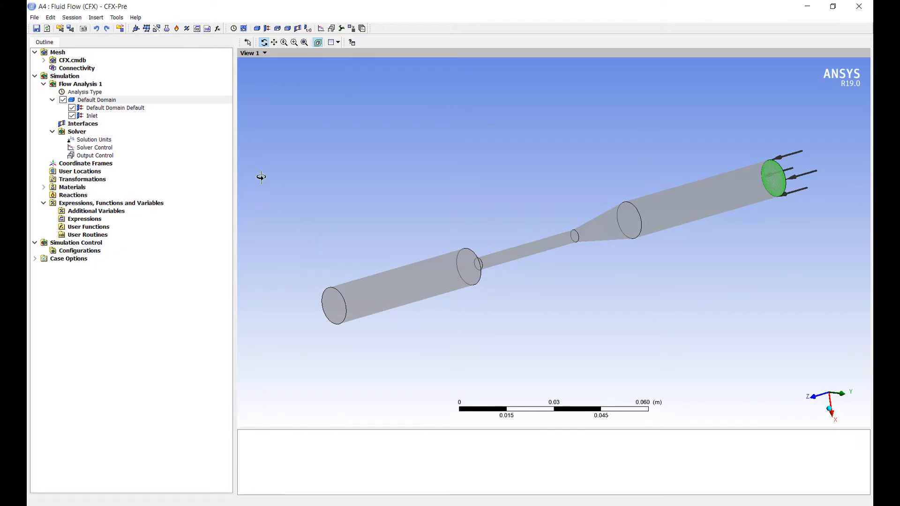
Step: Insert a boundary named outlet in the default domain, located on the nozzle's end face opposite the inlet
left_click_drag(261, 175, 320, 173)
left_click(104, 103)
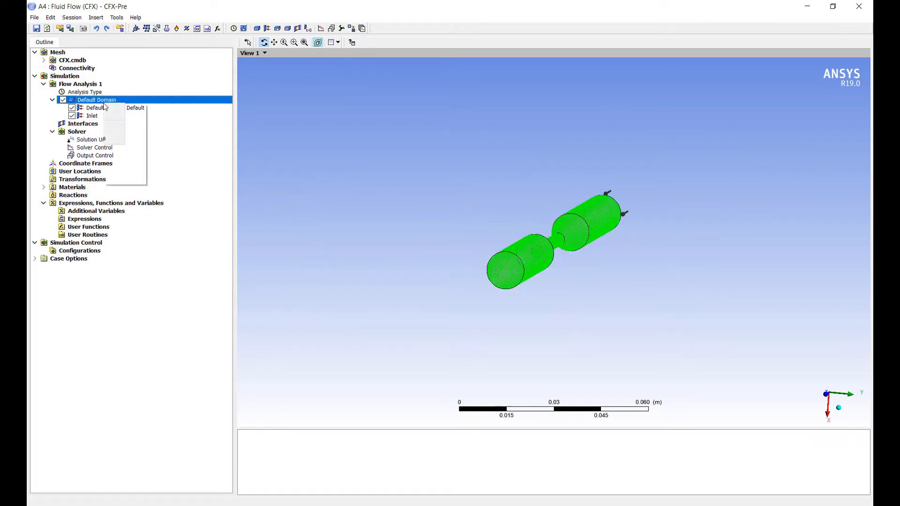
right_click(104, 103)
mouse_move(152, 141)
left_click(222, 140)
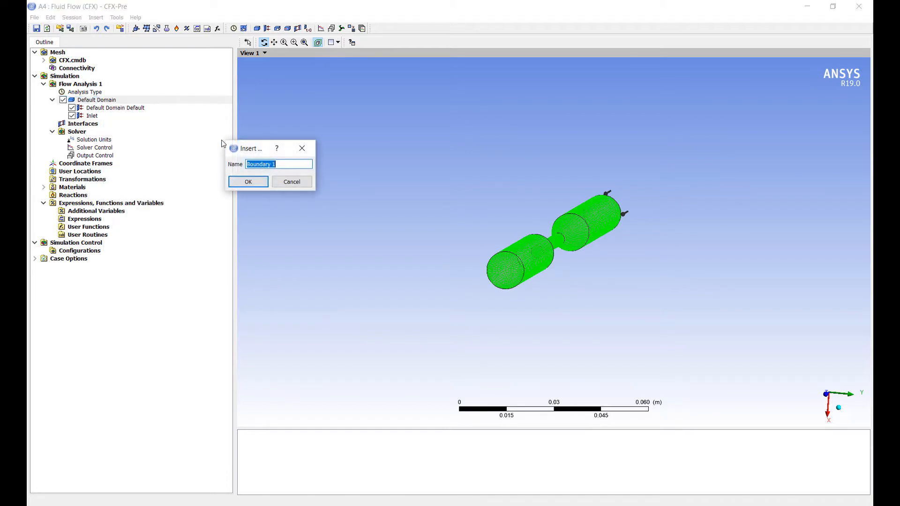
type("outlet")
key("Return")
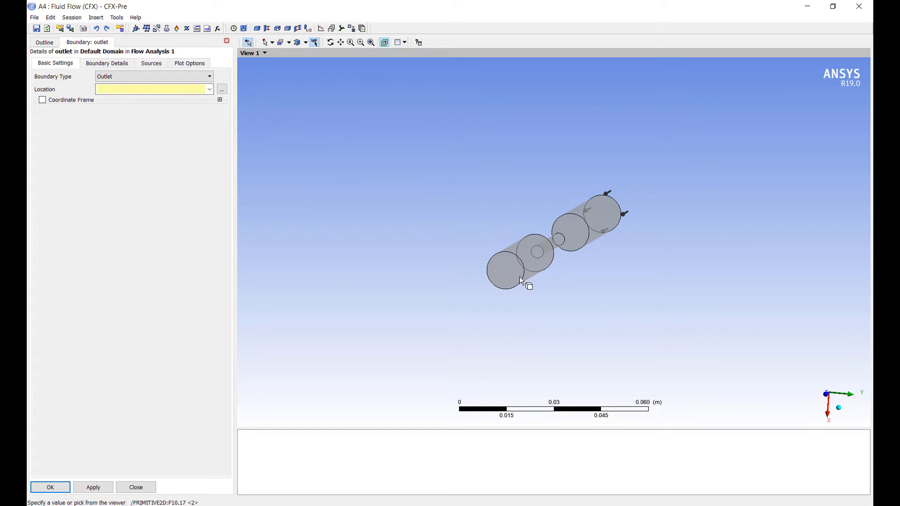
left_click(502, 274)
Step: Set the outlet's relative pressure to 0 Pa for average static pressure and save the boundary
left_click(121, 67)
left_click(137, 124)
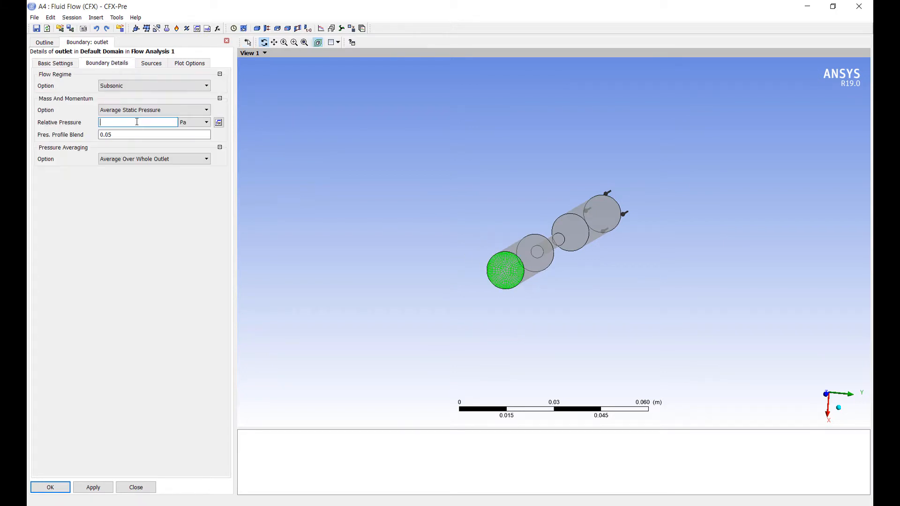
type("0")
left_click(58, 486)
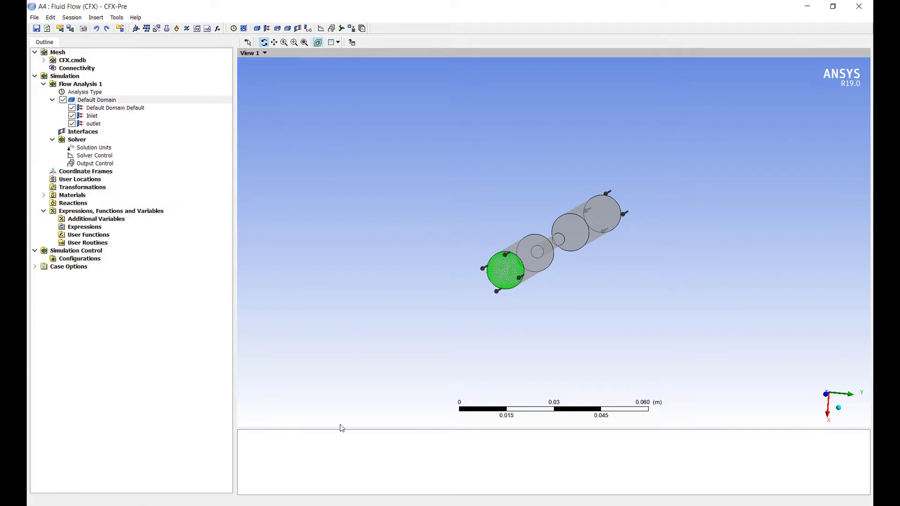
Step: Insert an additional variable named HI Prime
left_click_drag(532, 255, 399, 265)
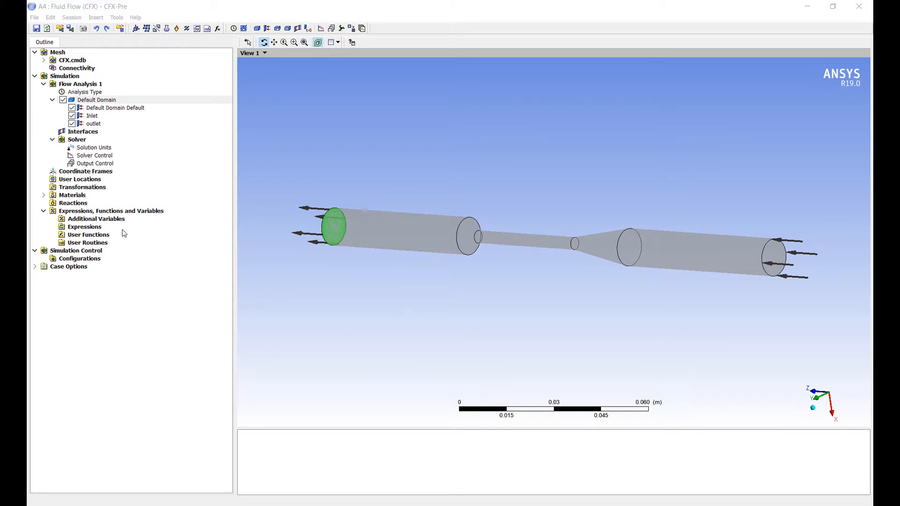
right_click(112, 219)
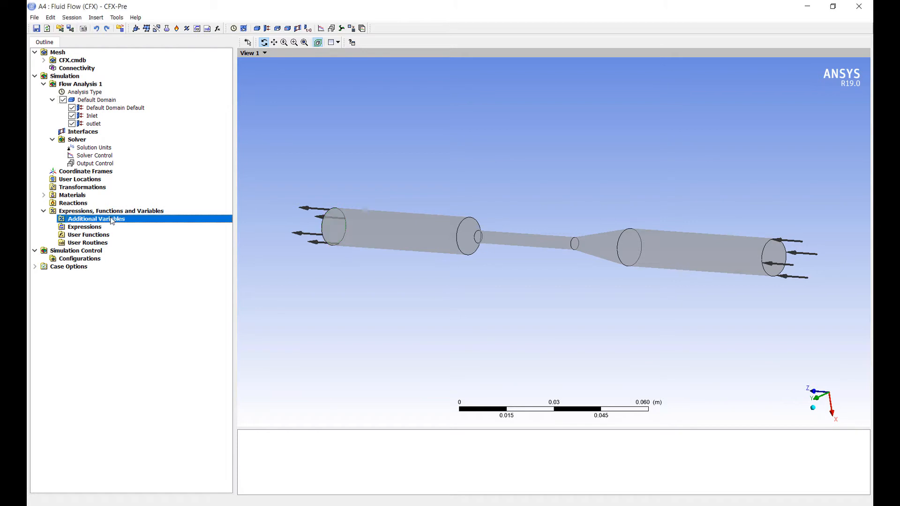
mouse_move(141, 224)
left_click(222, 227)
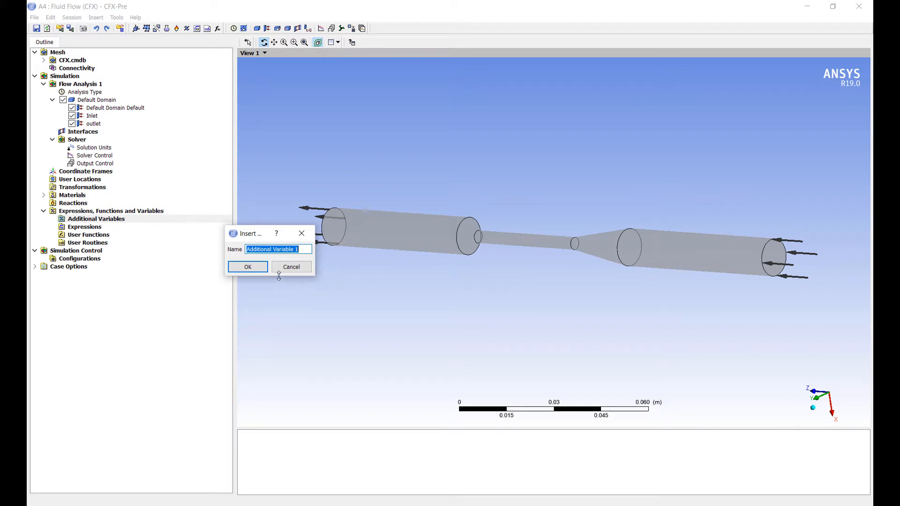
type("HI Prime")
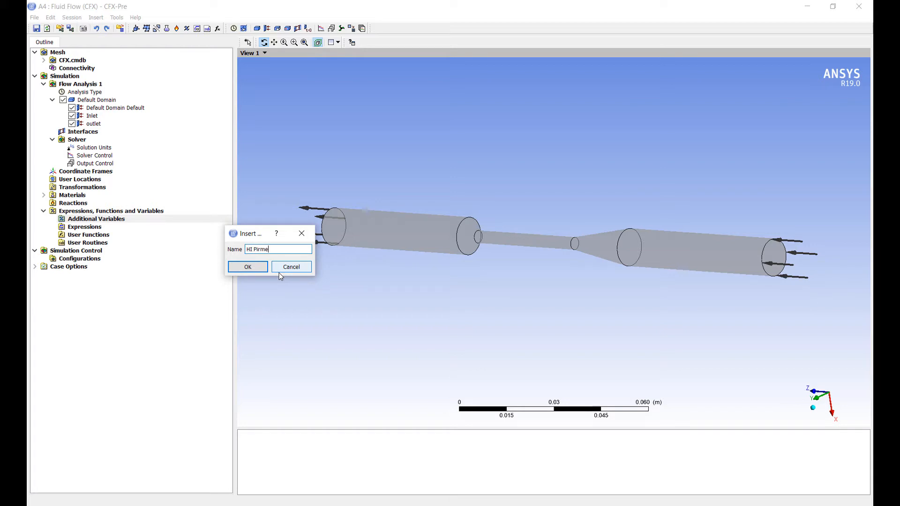
key("Return")
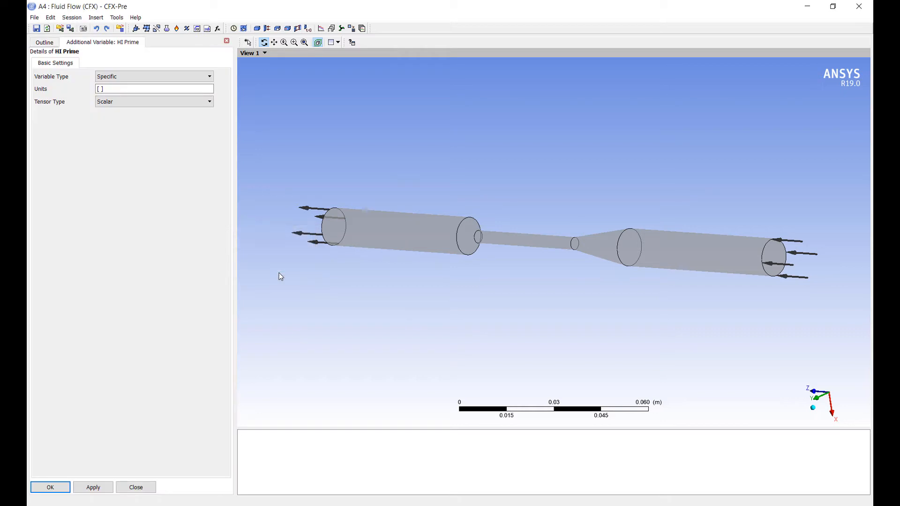
Step: Set the HI Prime variable type to Volumetric and save the additional variable
left_click(134, 77)
left_click(136, 91)
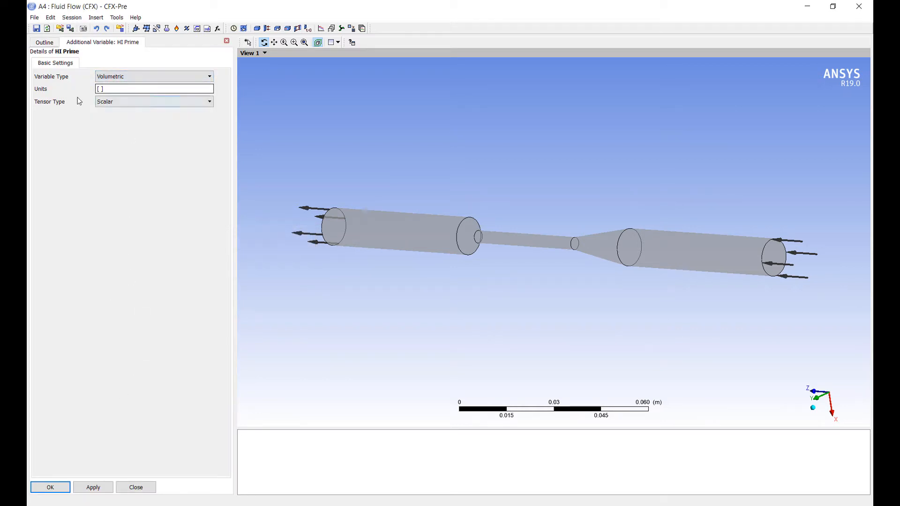
left_click(50, 488)
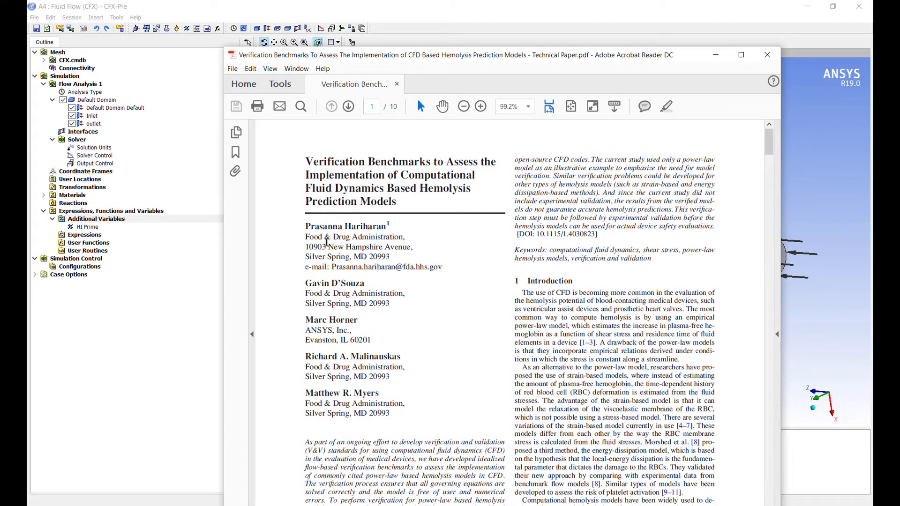
Step: Examine the Lagrangian hemolysis index equations in Table 1 of the Verification Benchmarks technical paper in Acrobat Reader
scroll(469, 342, "down", 3)
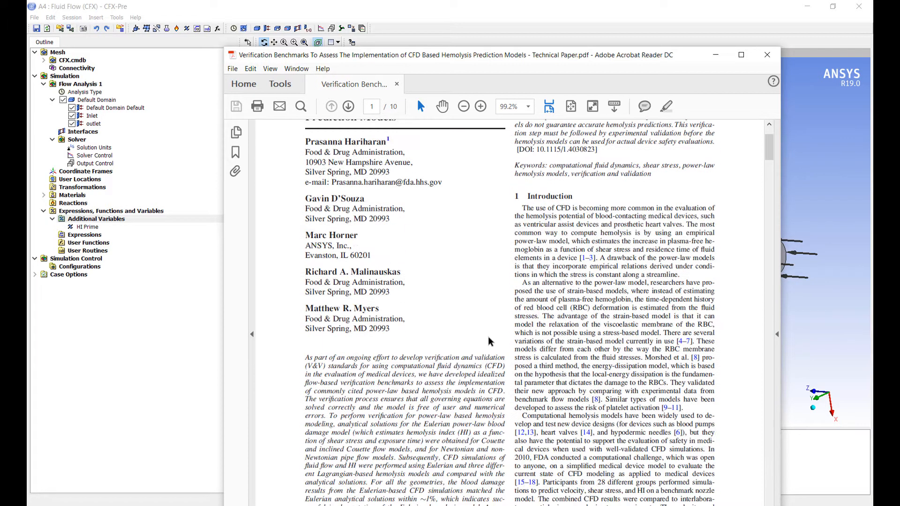
left_click_drag(769, 154, 749, 269)
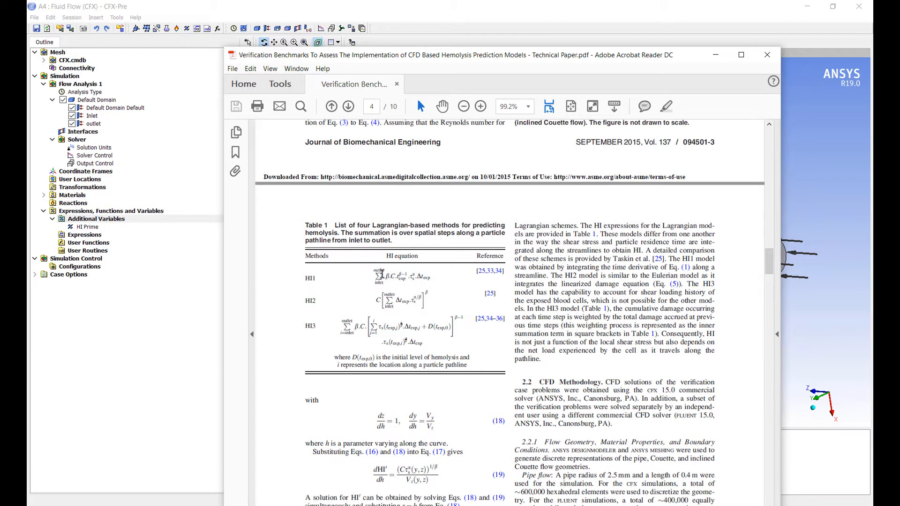
left_click_drag(383, 274, 401, 277)
left_click(427, 281)
left_click_drag(402, 275, 407, 274)
left_click(414, 278)
left_click(716, 55)
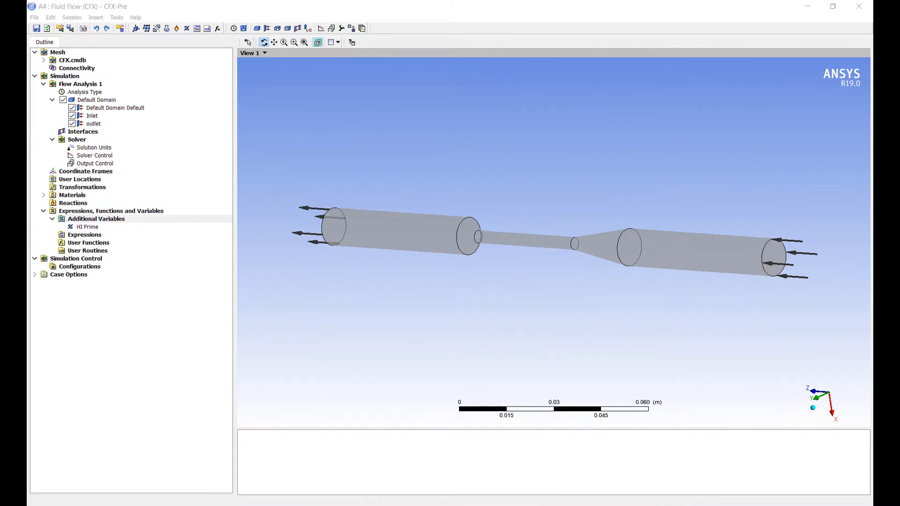
left_click_drag(27, 140, 481, 128)
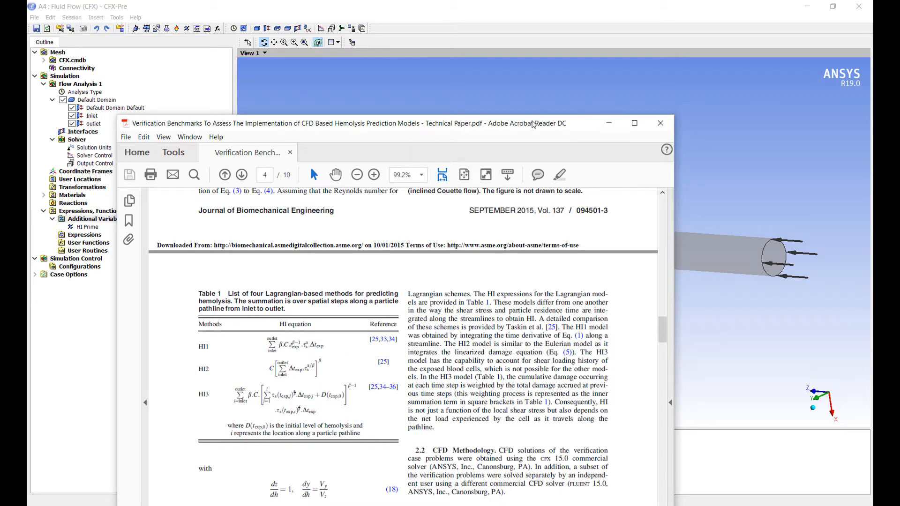
left_click_drag(430, 126, 27, 144)
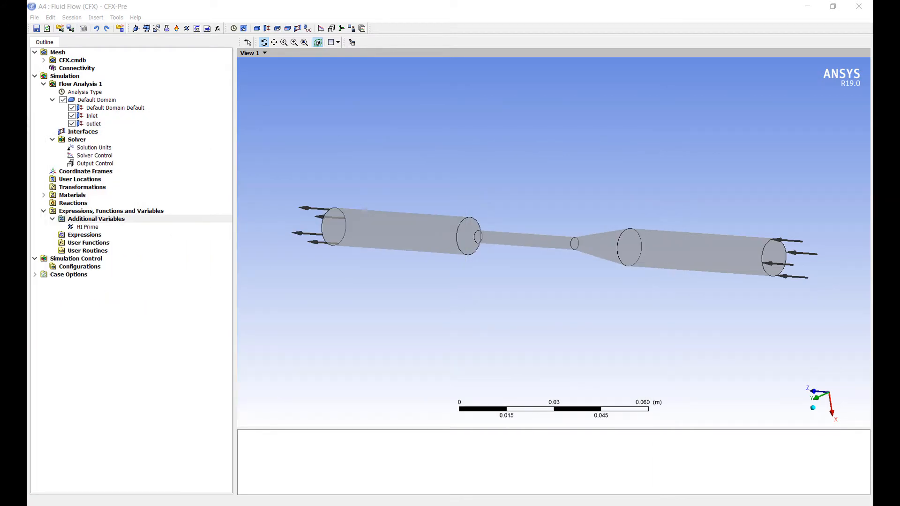
Step: Back in CFX-Pre, insert a new expression named Shear Stress
right_click(91, 237)
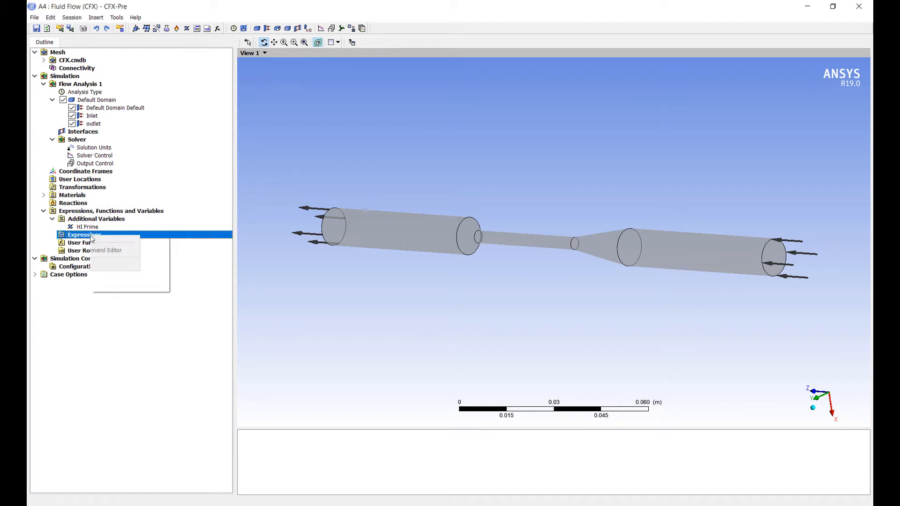
mouse_move(170, 243)
left_click(199, 243)
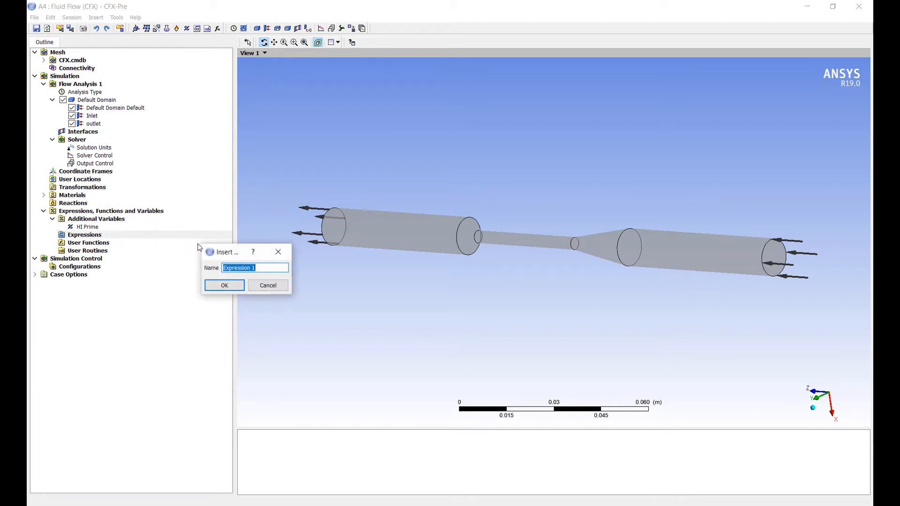
type("Shear Stress")
key("Return")
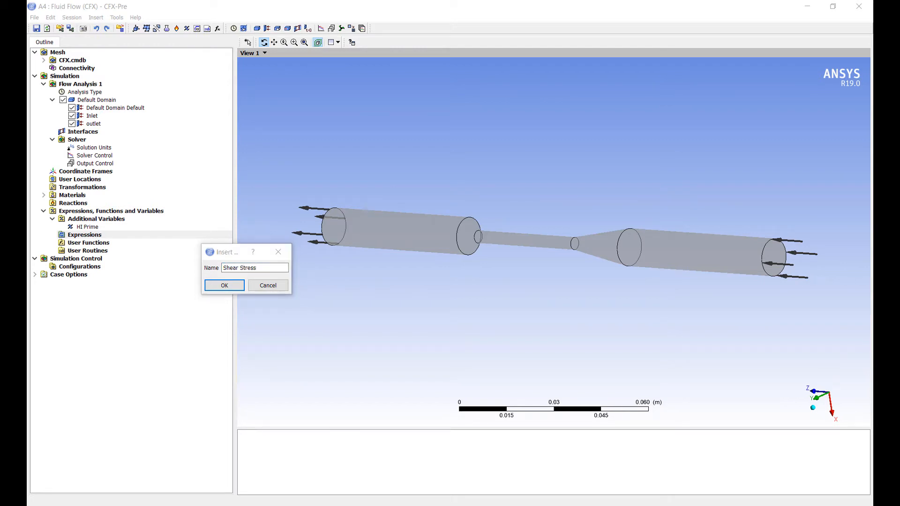
left_click(223, 284)
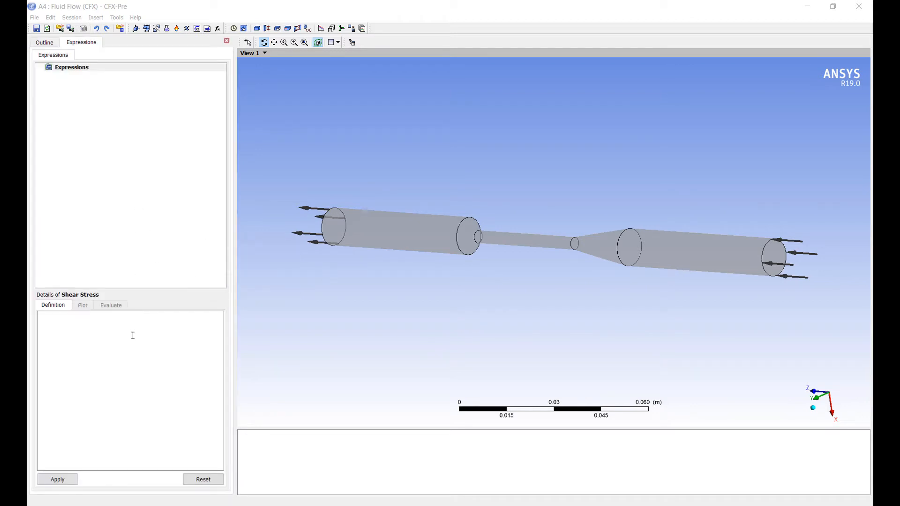
Step: Define the Shear Stress expression as Shear Strain Rate * Dynamics Viscosity*1[m s^2/kg] and apply it
left_click(113, 328)
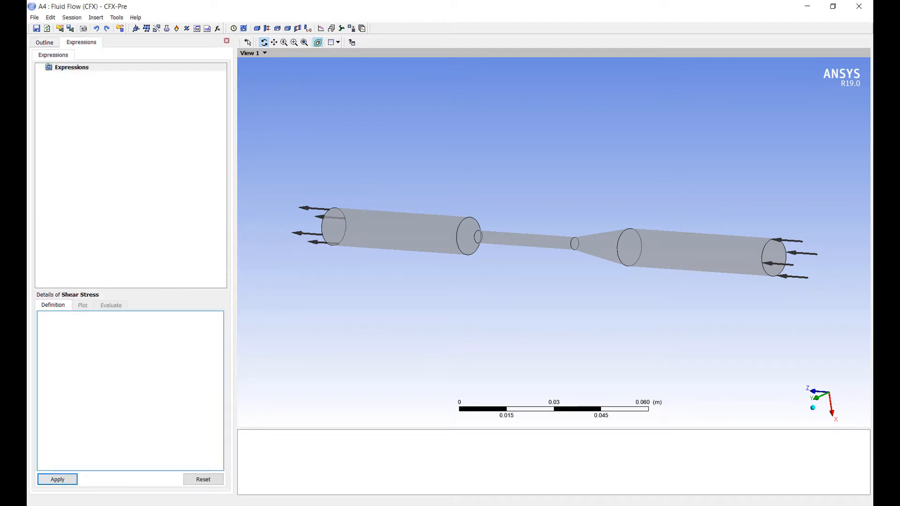
right_click(83, 336)
mouse_move(149, 367)
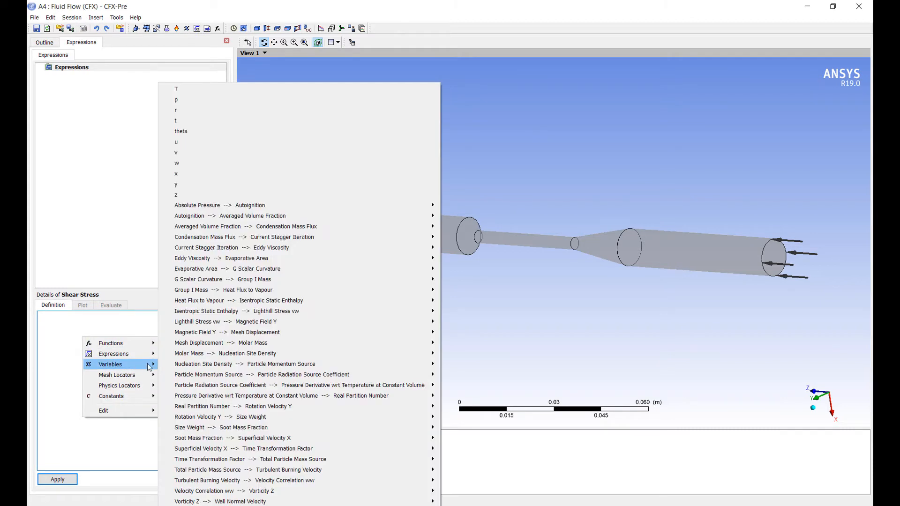
mouse_move(276, 398)
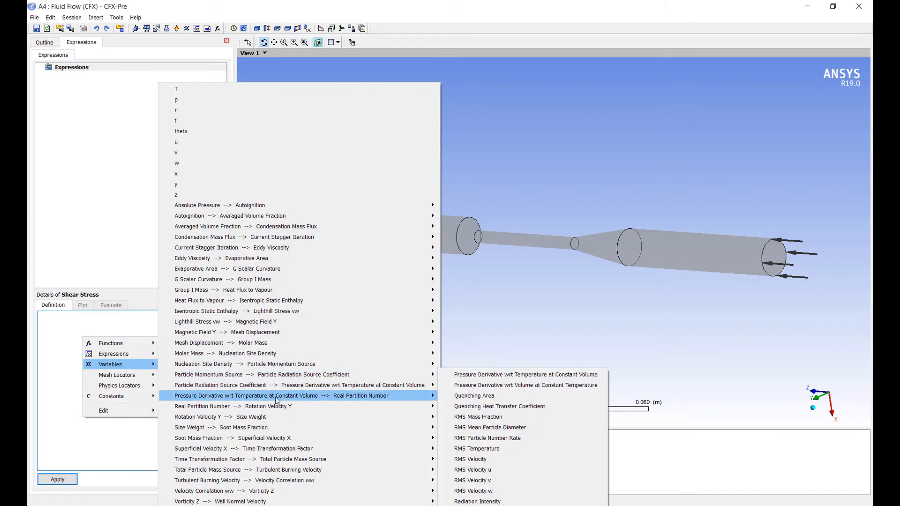
mouse_move(280, 417)
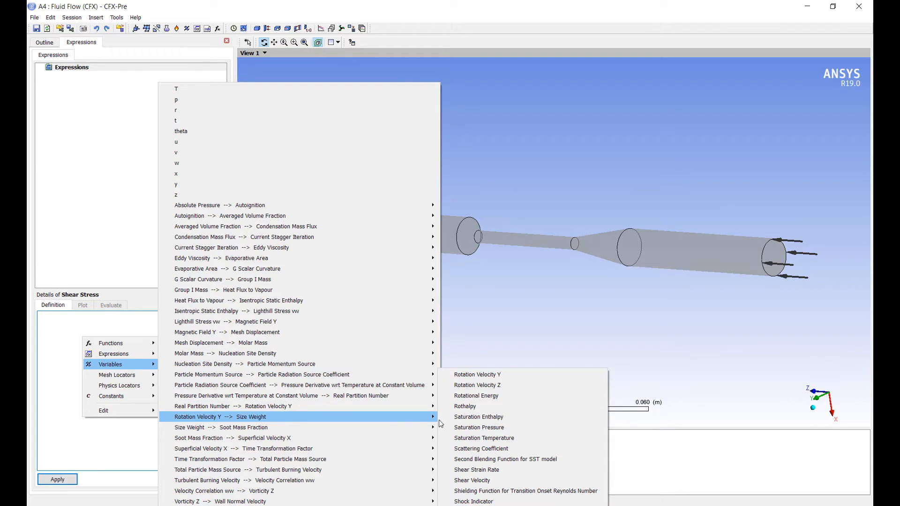
left_click(482, 470)
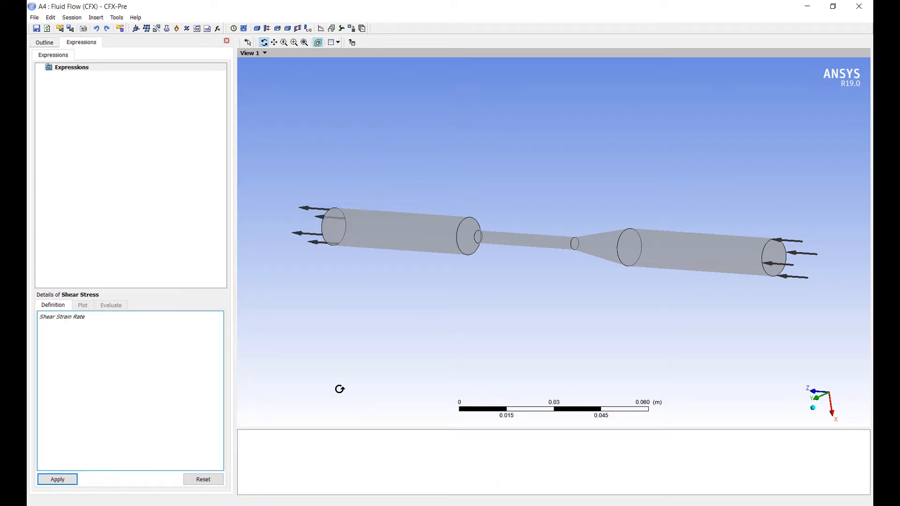
type("* Dynamics Viscosity*1[m s^2/")
type("kg]")
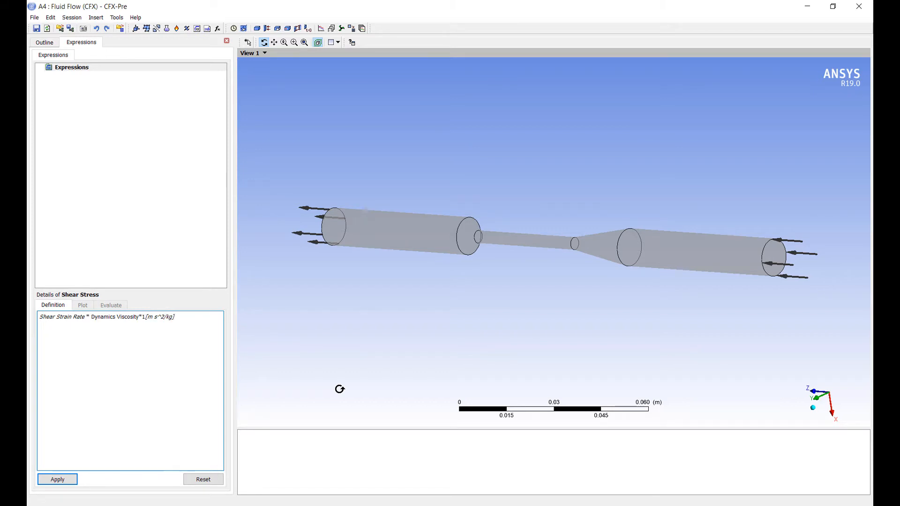
left_click(71, 480)
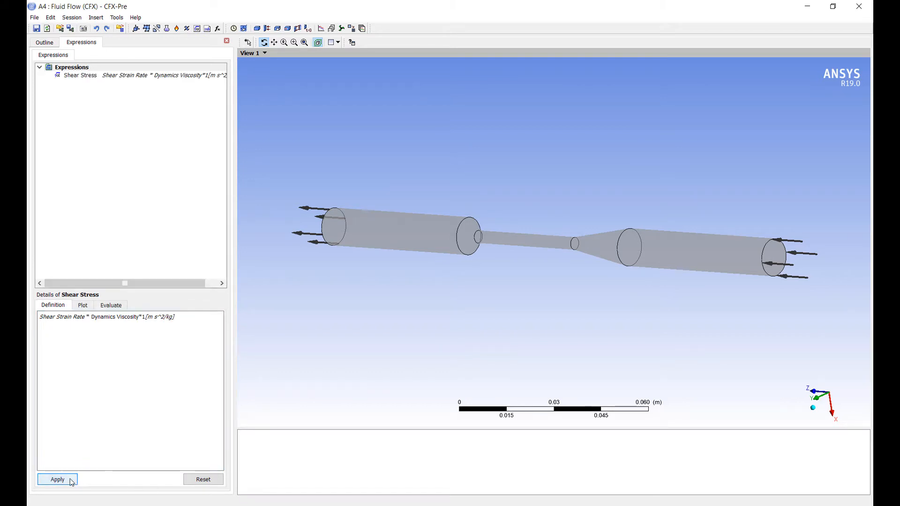
Step: Enable HI Prime in the default domain's fluid models with the Transport Equation option and save the domain
left_click(49, 44)
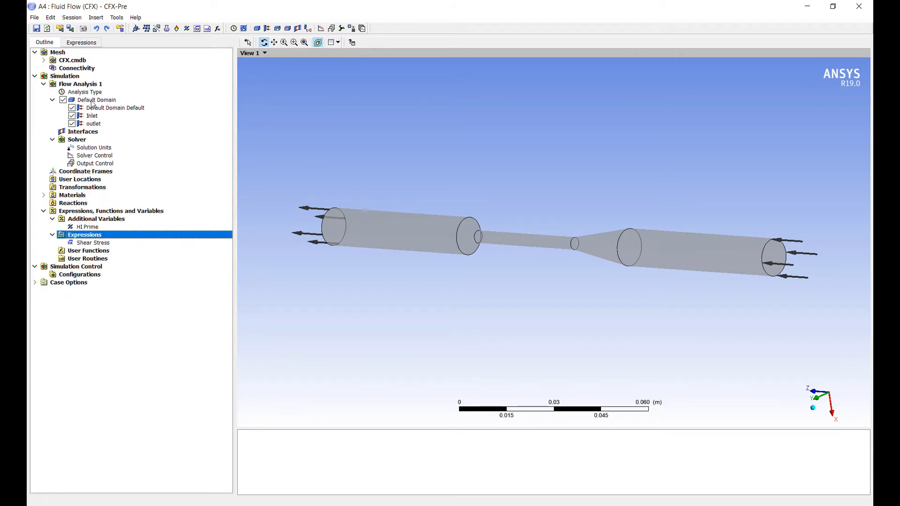
double_click(92, 102)
left_click(109, 64)
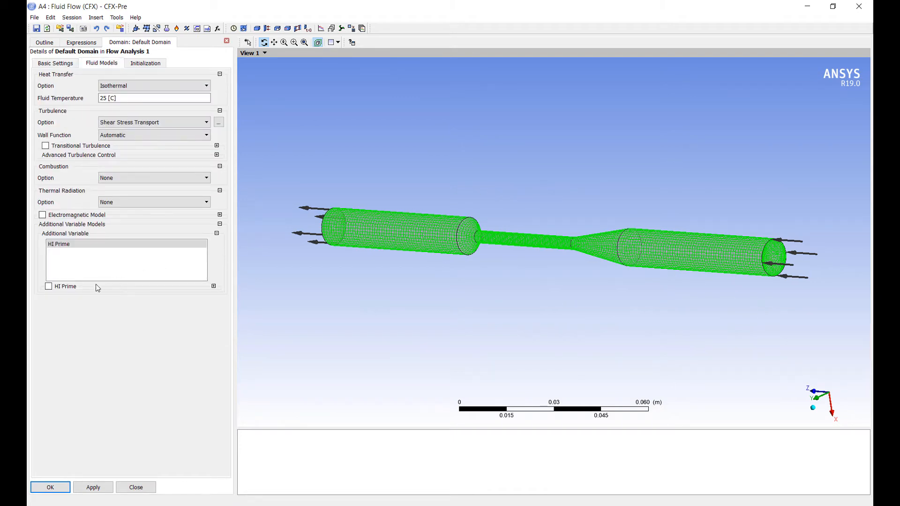
left_click(49, 287)
left_click(183, 298)
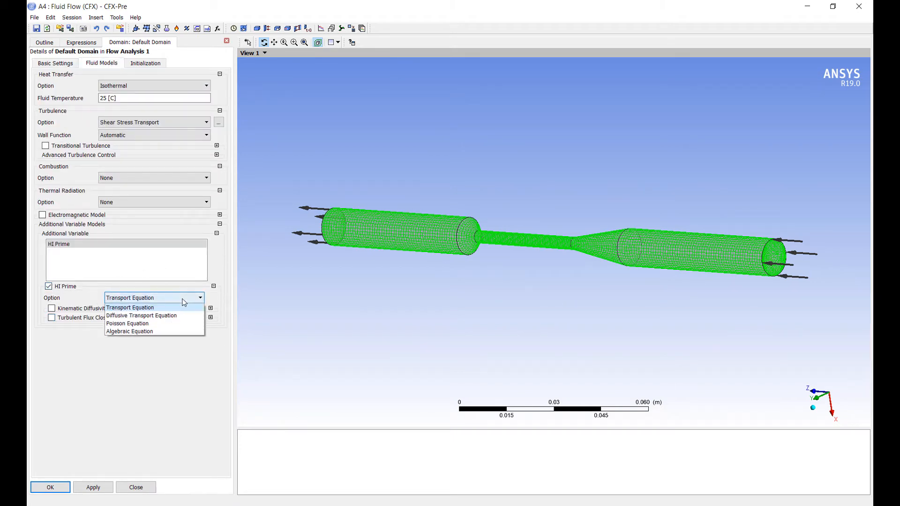
left_click(139, 310)
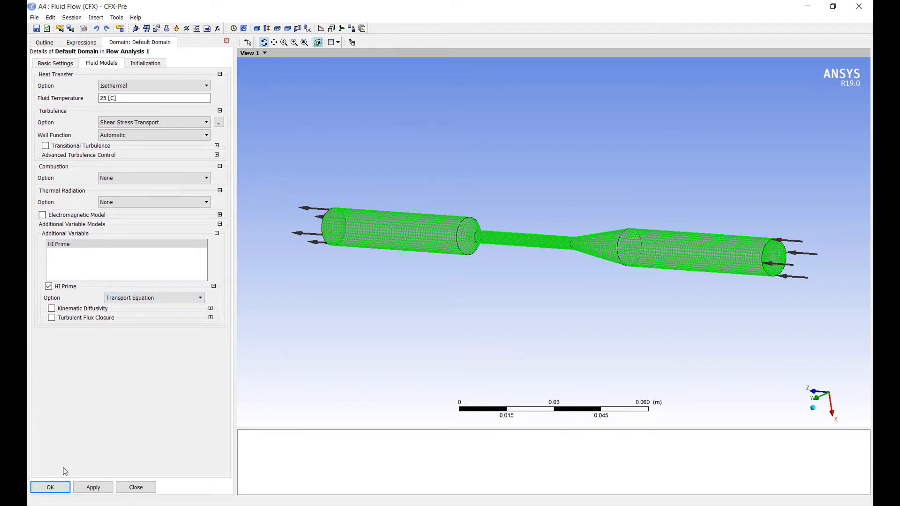
left_click(66, 487)
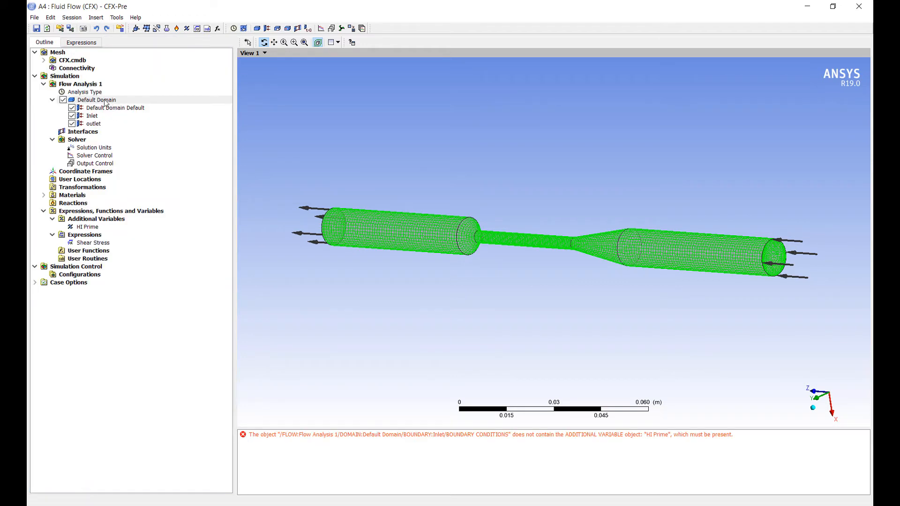
Step: Insert a subdomain in the default domain and set its location to the whole nozzle body
right_click(103, 101)
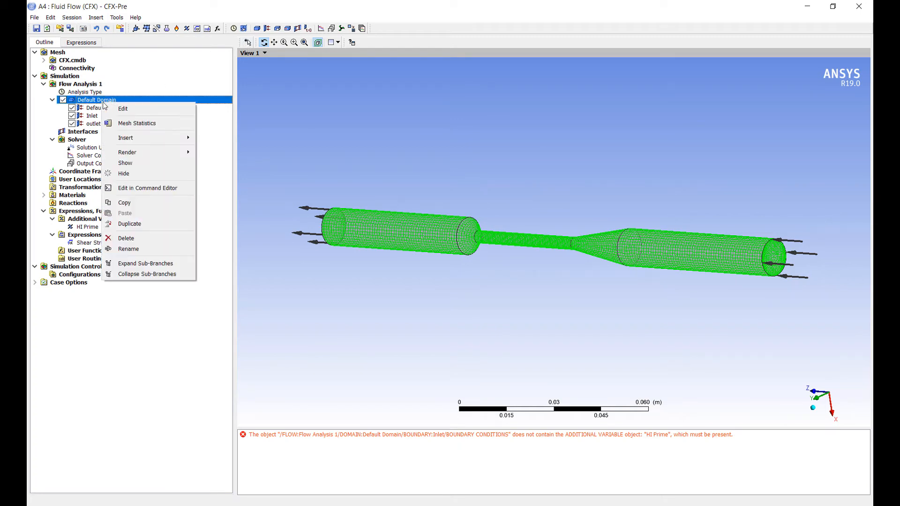
mouse_move(148, 138)
left_click(223, 150)
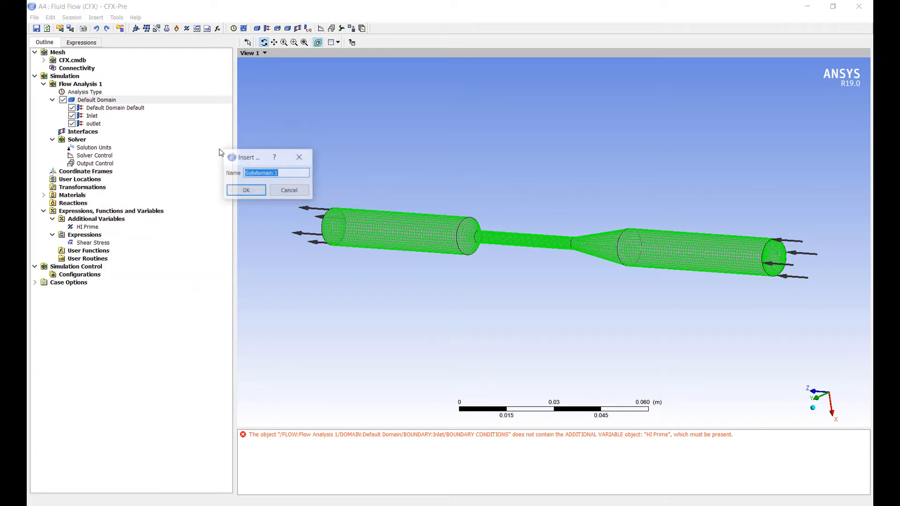
left_click(245, 189)
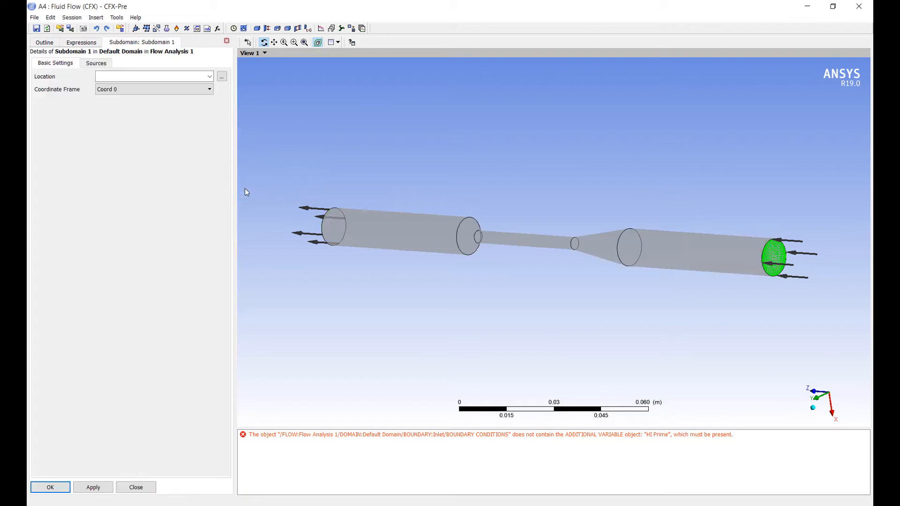
left_click(206, 78)
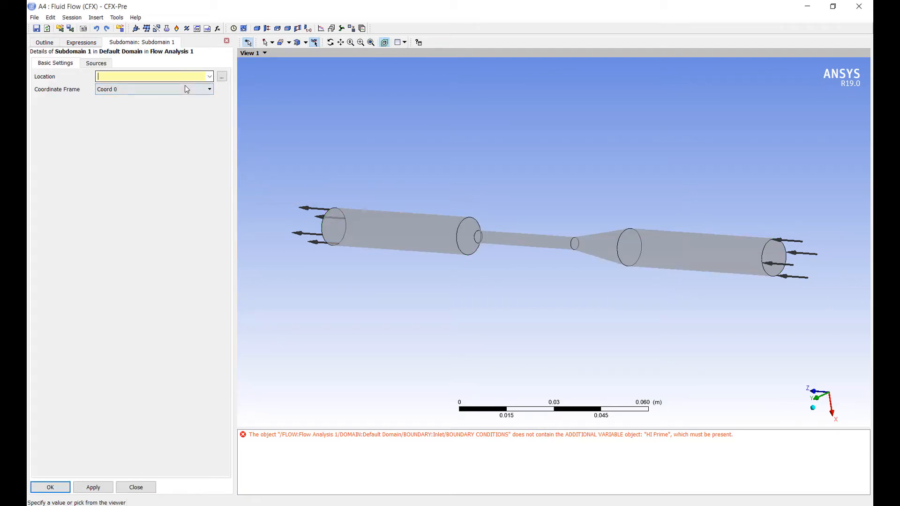
left_click(358, 210)
Step: Enable sources for the subdomain and activate the HI Prime equation source
left_click(90, 63)
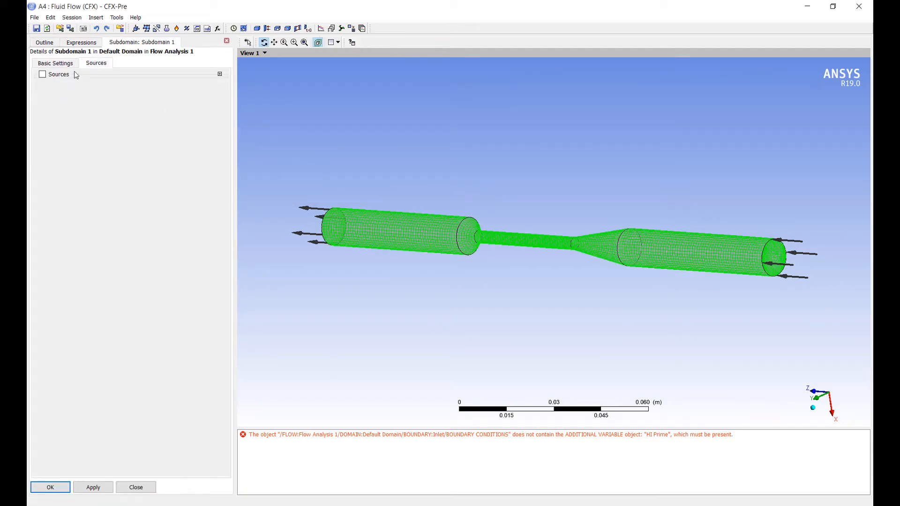
left_click(42, 74)
left_click(58, 111)
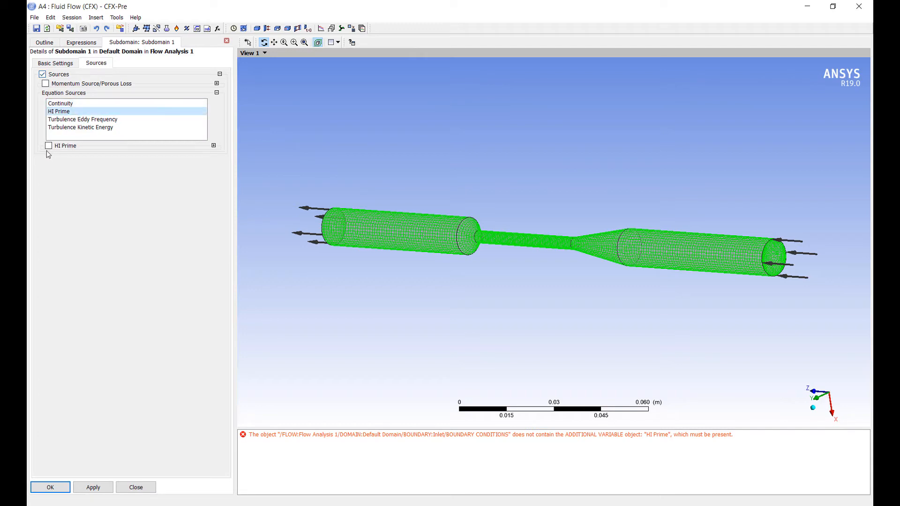
left_click(48, 146)
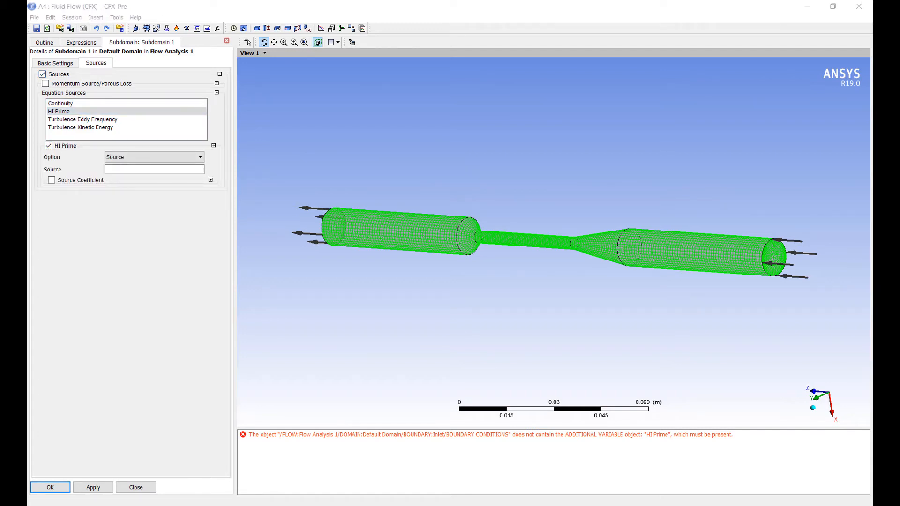
Step: Set the HI Prime source to (3.62e-5)^(1/0.785)*Shear Stress^(2.416/0.785)*1[s^-1] and apply it
left_click(134, 169)
left_click(212, 170)
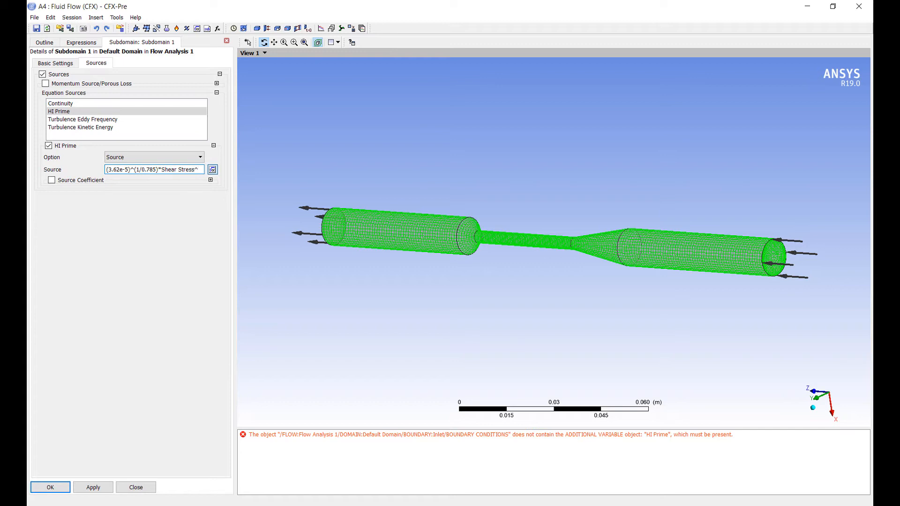
type("2.416/")
type("0.785)")
type("*1[")
type("s")
type("^")
type("-1]")
key("BackSpace")
type("]")
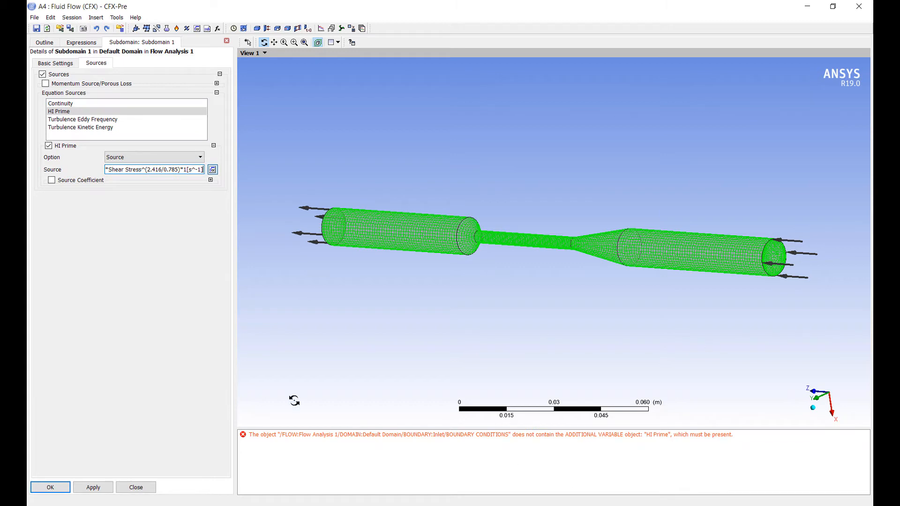
left_click(104, 487)
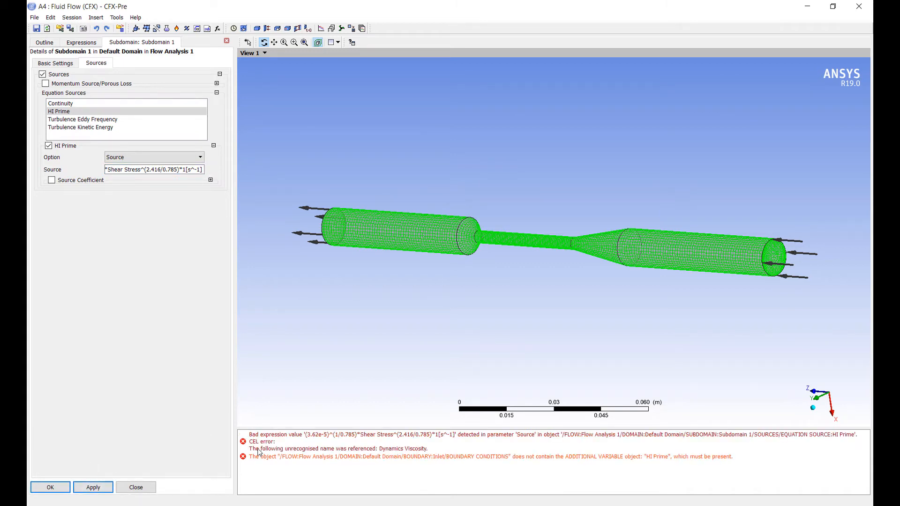
Step: Try removing the closing bracket from the HI Prime source expression and saving the subdomain
left_click(137, 172)
key("BackSpace")
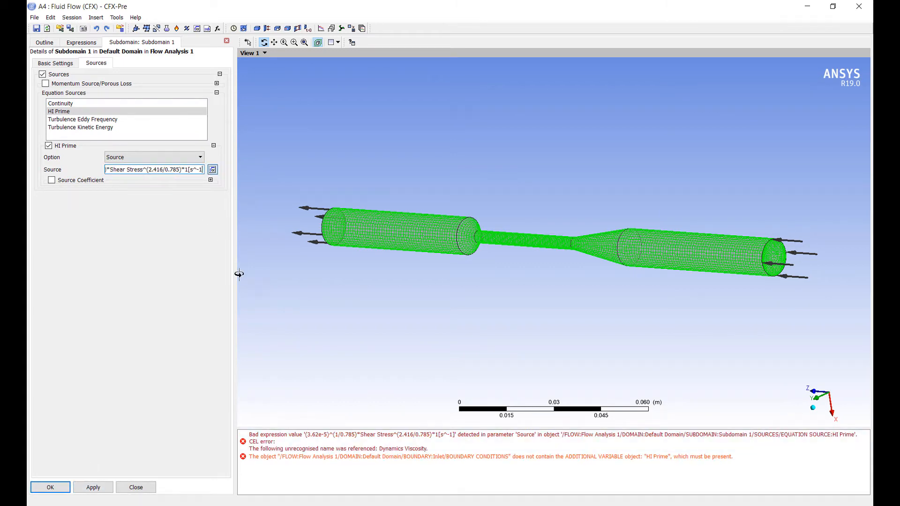
left_click(50, 488)
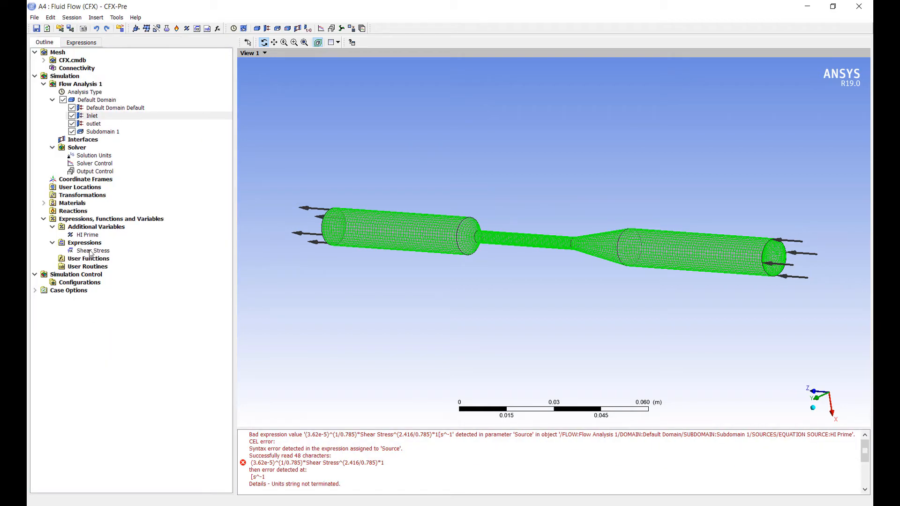
Step: In the Shear Stress expression, replace Dynamics Viscosity with the built-in variable Dynamic Viscosity and apply the change
double_click(93, 251)
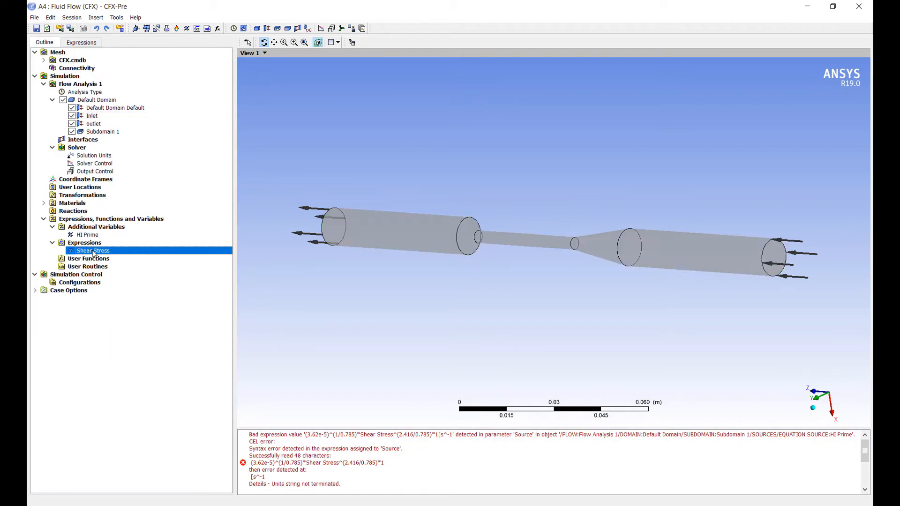
left_click_drag(138, 317, 92, 319)
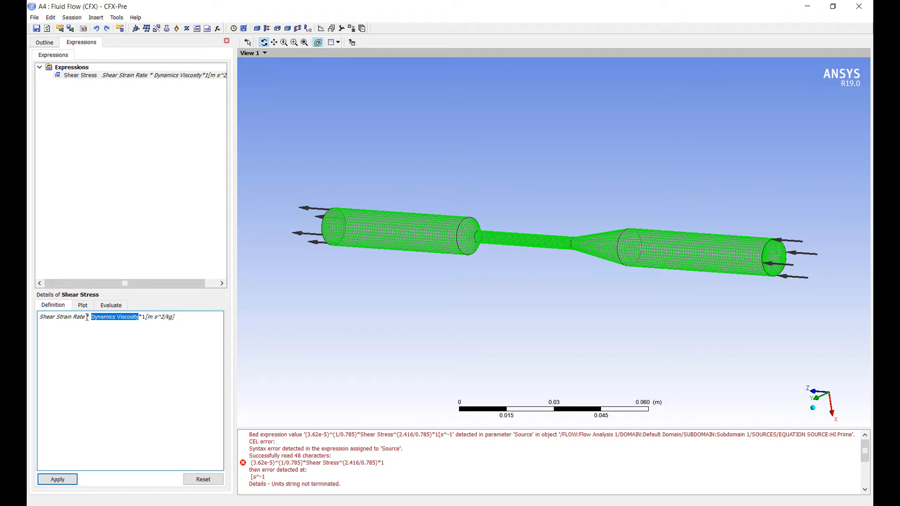
key("Delete")
right_click(92, 317)
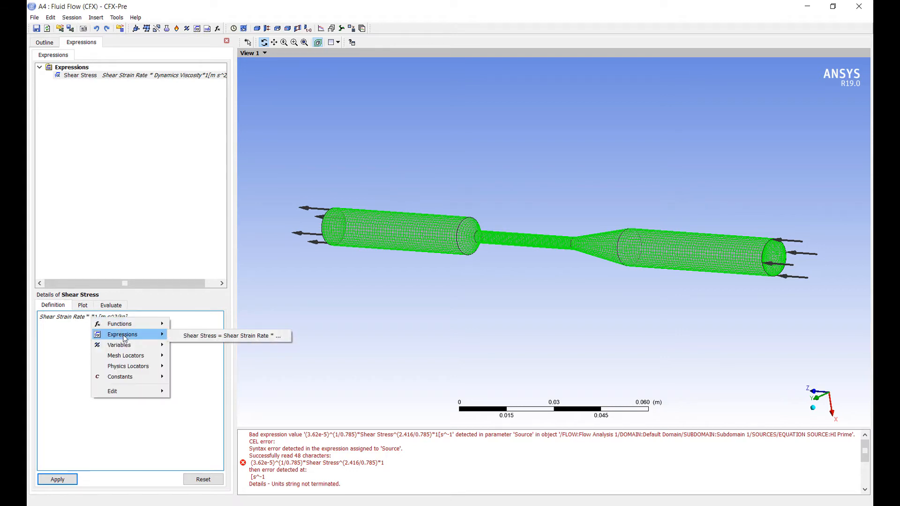
mouse_move(145, 357)
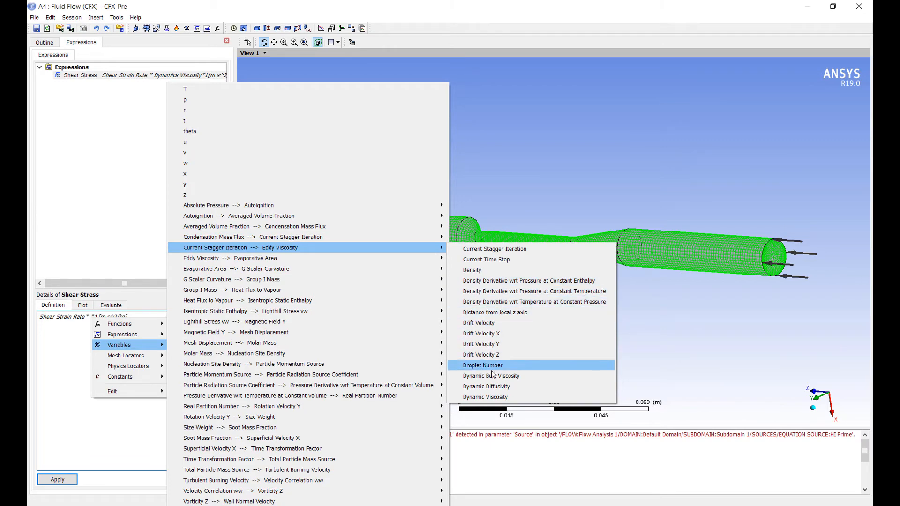
left_click(485, 397)
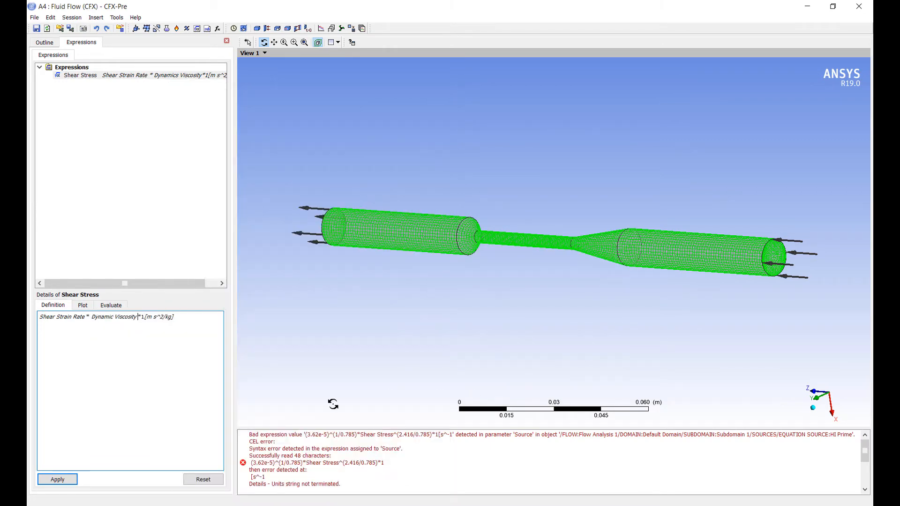
left_click(70, 482)
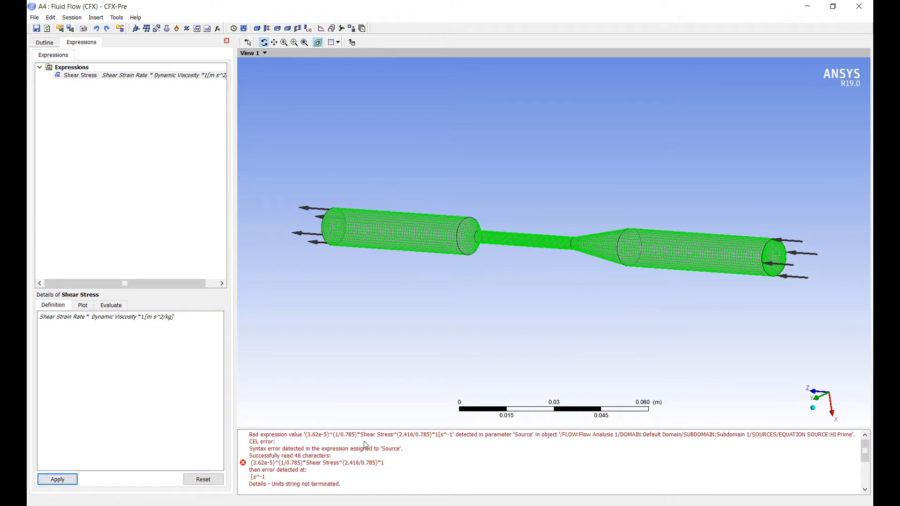
Step: Reopen the subdomain's HI Prime source, restore the closing bracket after s^-1, and save the subdomain
double_click(345, 465)
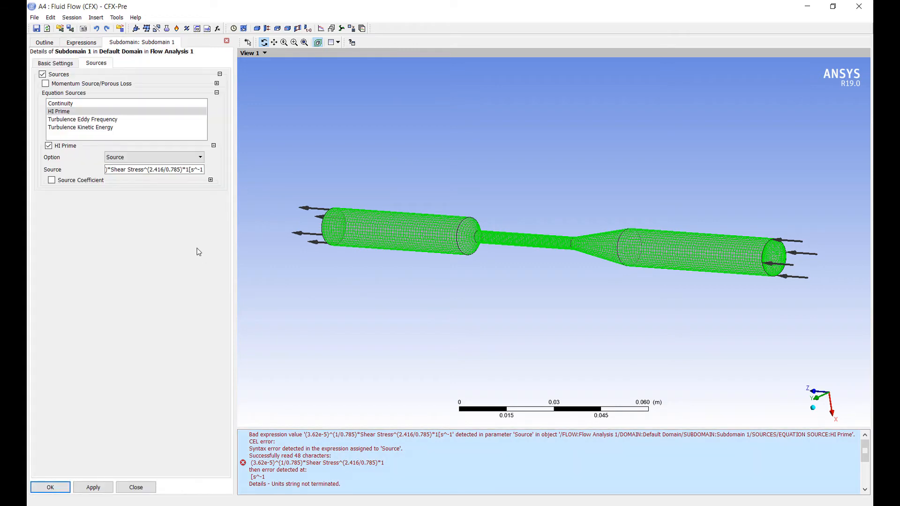
left_click(192, 174)
type("]")
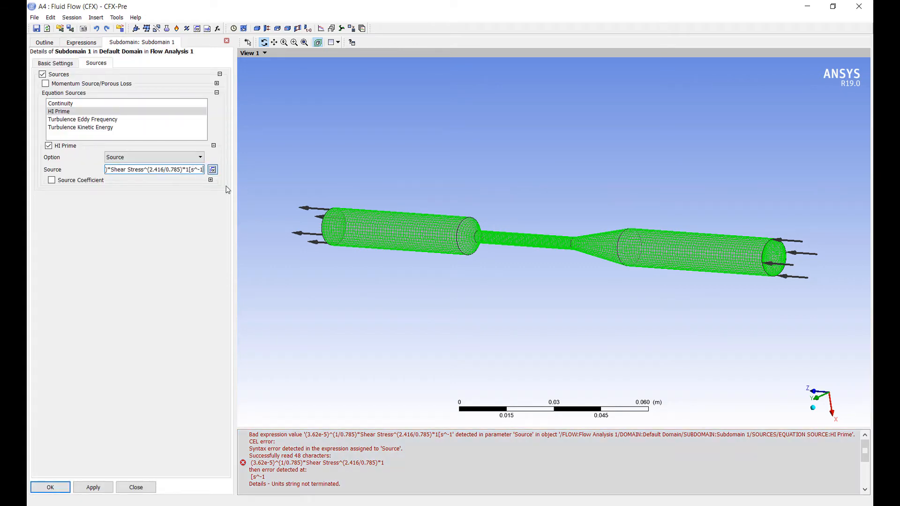
type("]")
left_click(94, 488)
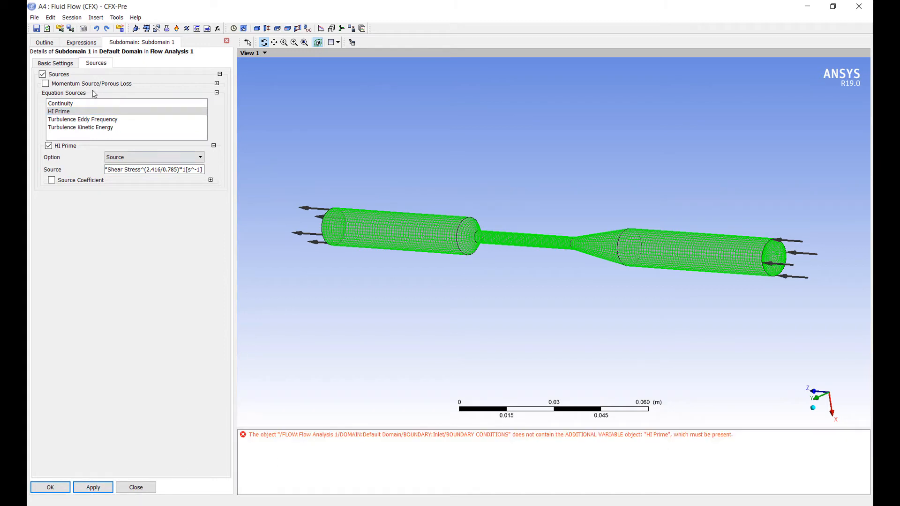
left_click(50, 487)
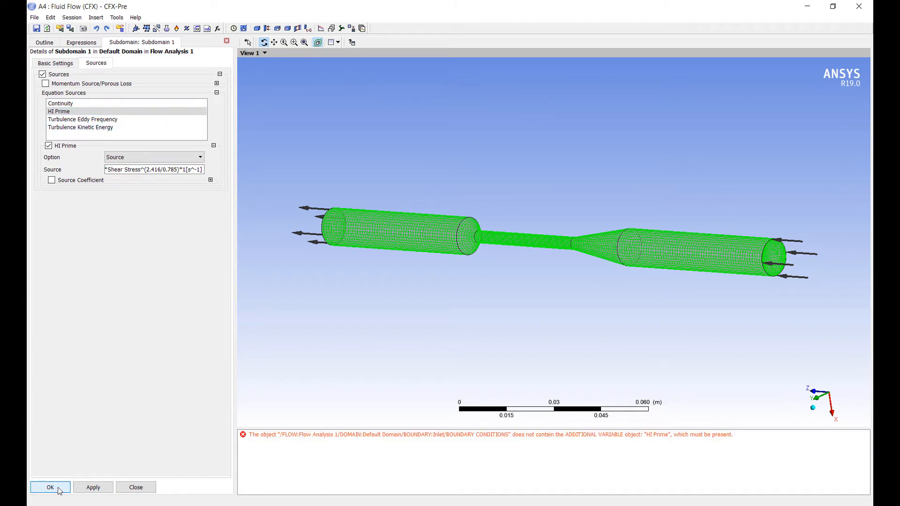
Step: Set the HI Prime additional variable value at the inlet boundary to 0 and save the boundary
double_click(471, 435)
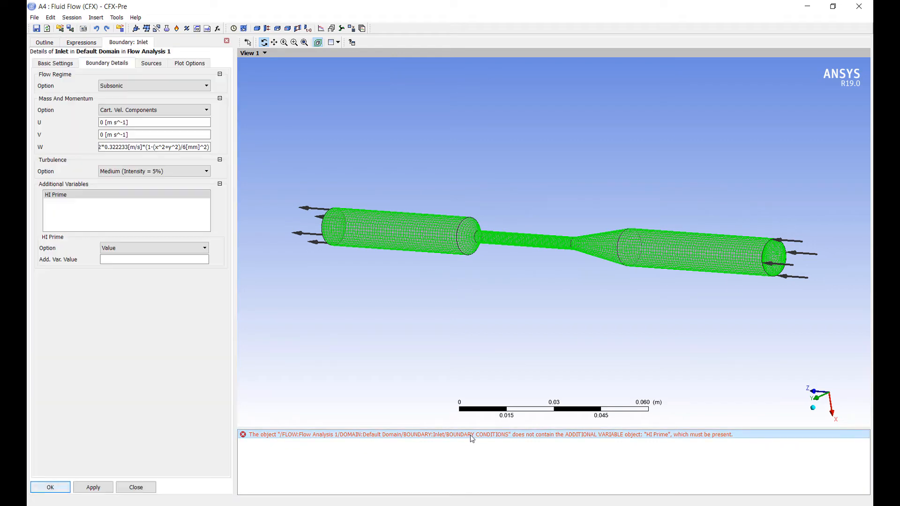
left_click(153, 261)
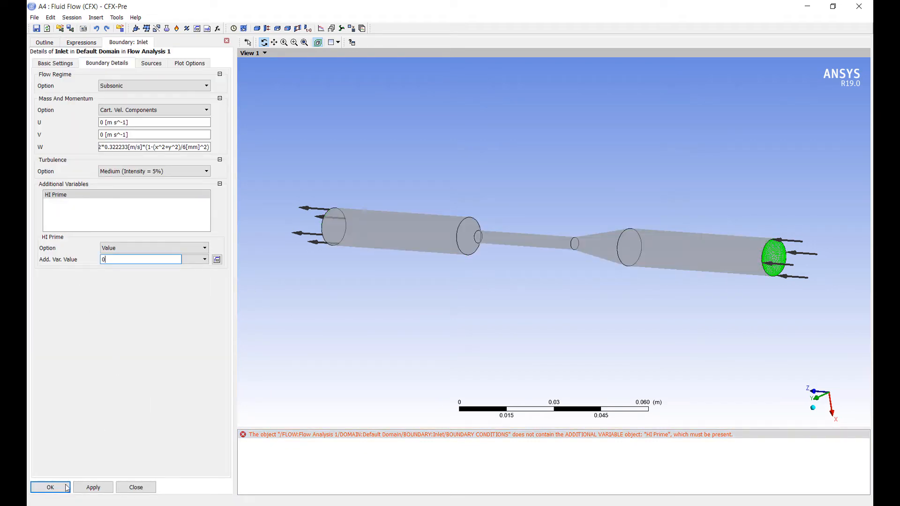
type("0")
left_click(47, 487)
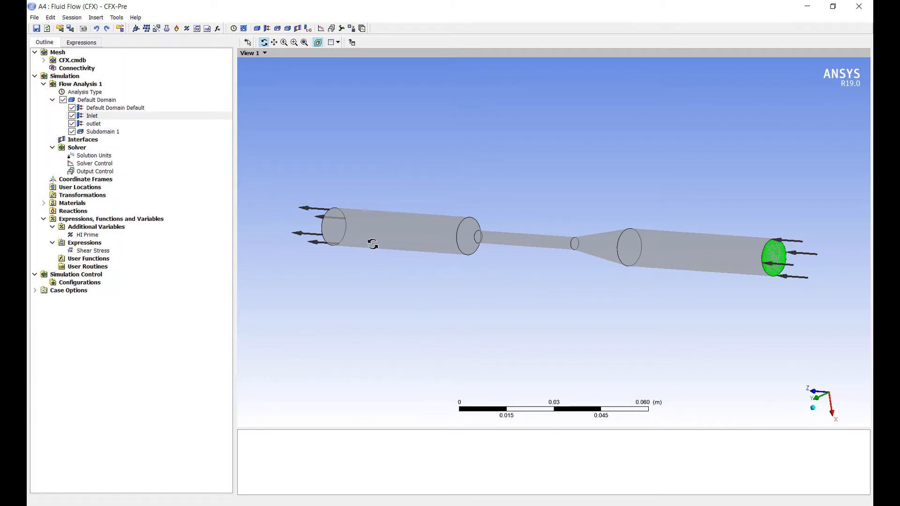
Step: Enable monitor objects in the output control and add Monitor Point 1 with the Expression option
right_click(103, 172)
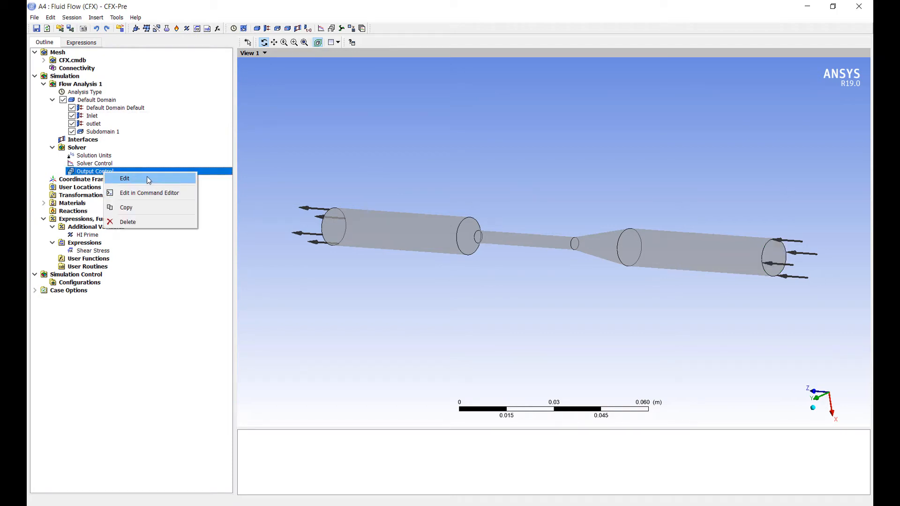
left_click(148, 179)
left_click(109, 63)
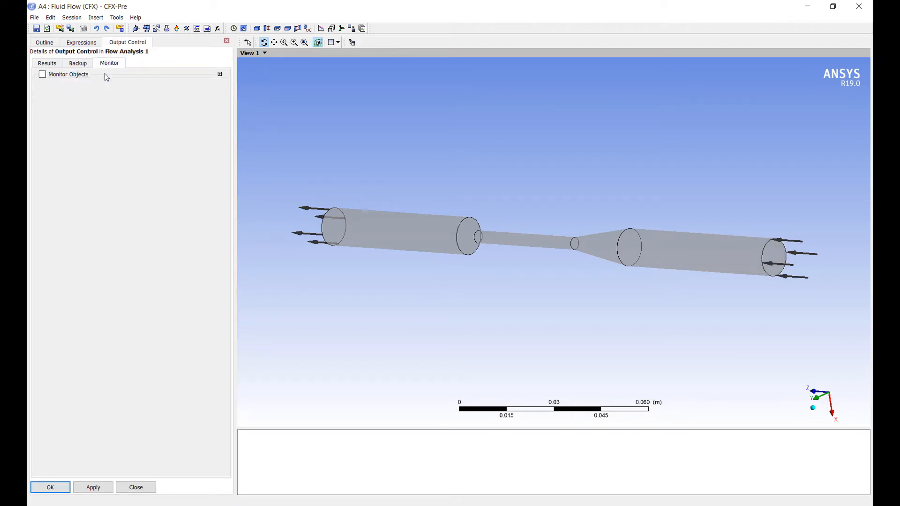
left_click(43, 75)
left_click(219, 150)
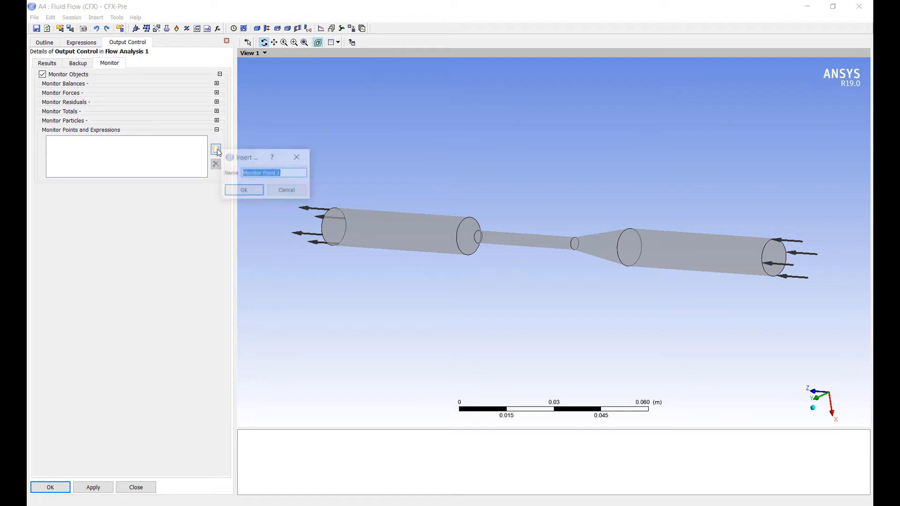
left_click(235, 190)
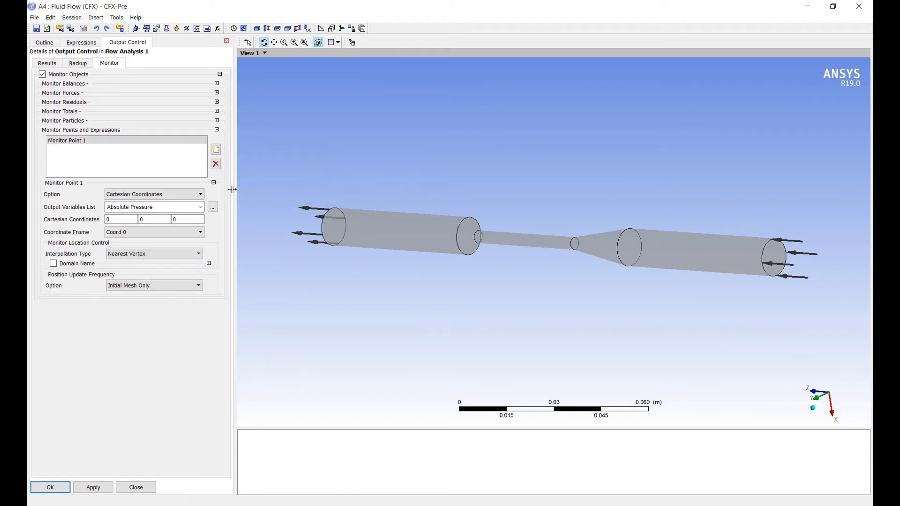
left_click(187, 194)
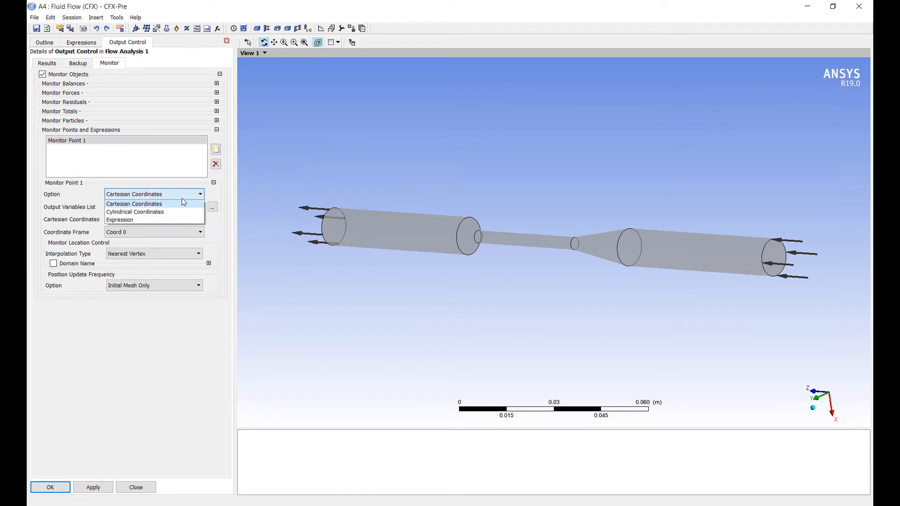
left_click(156, 220)
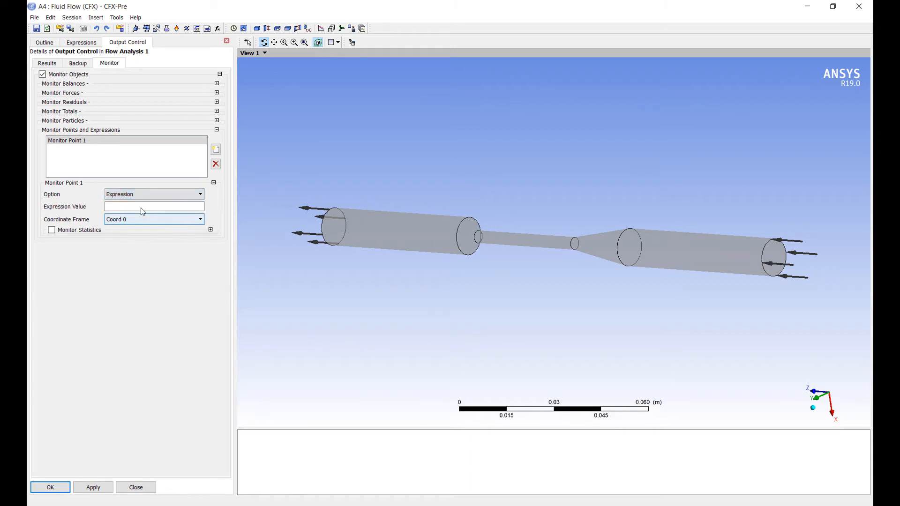
Step: Enter the massFlowAve function with the HI Prime variable as its argument as Monitor Point 1's expression value
left_click(141, 207)
right_click(141, 207)
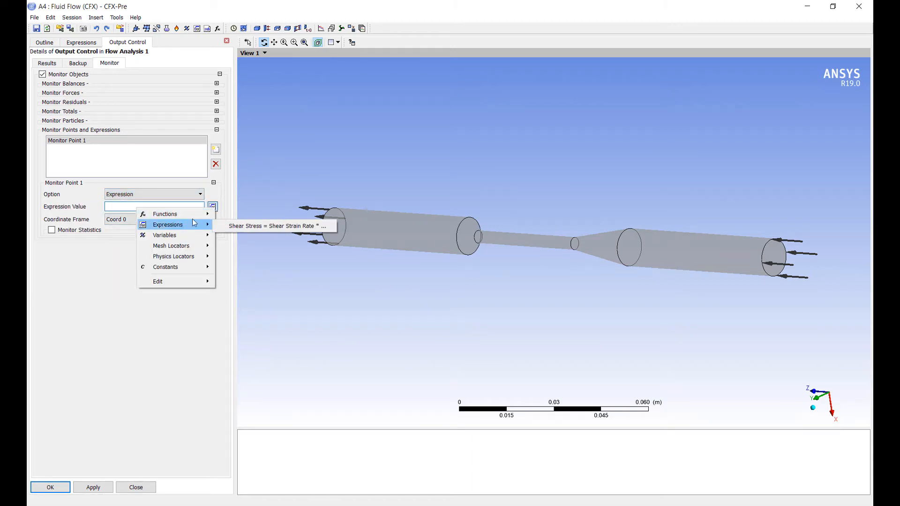
mouse_move(201, 214)
mouse_move(257, 227)
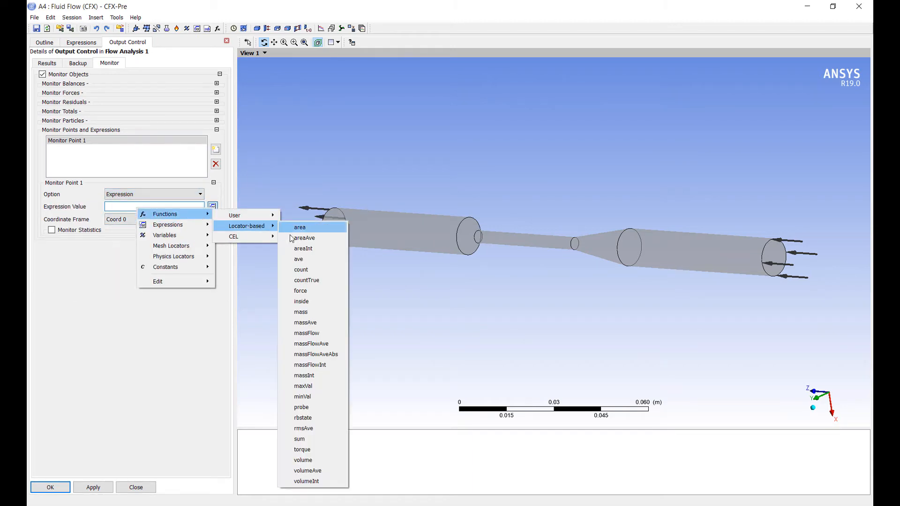
left_click(311, 344)
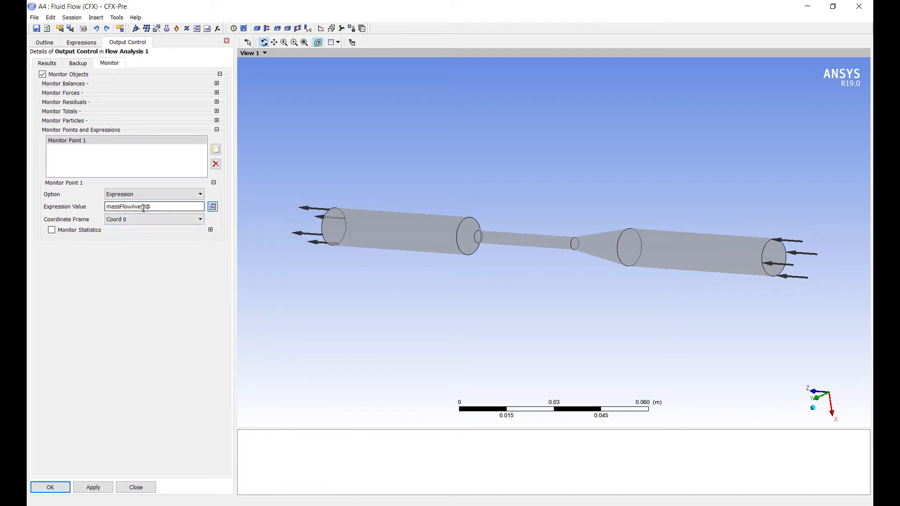
right_click(145, 209)
mouse_move(176, 229)
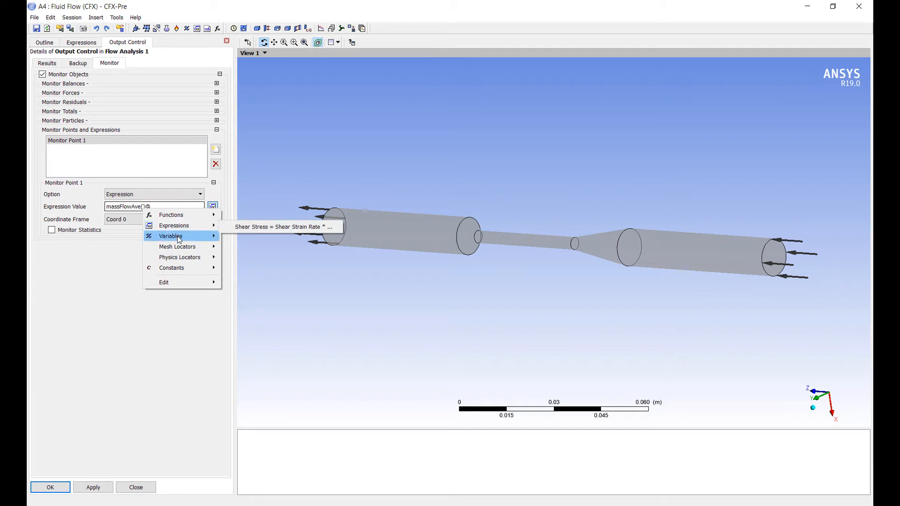
mouse_move(206, 240)
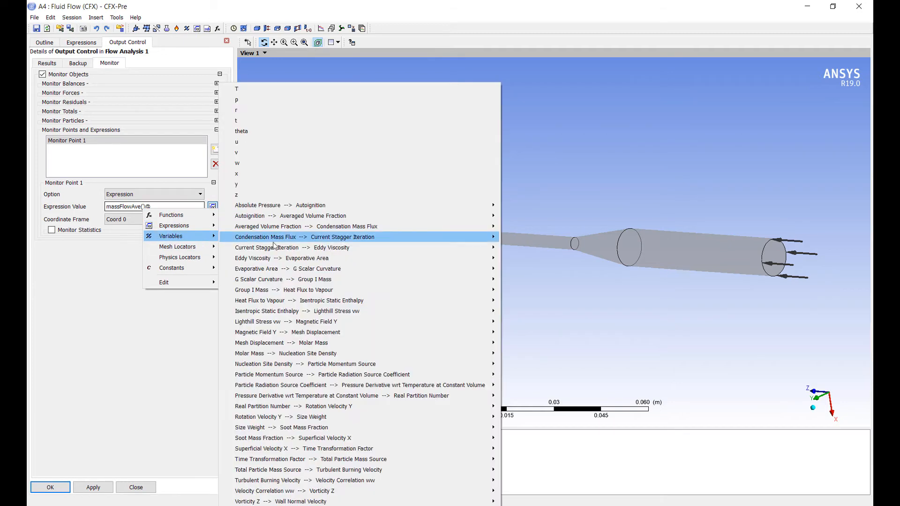
mouse_move(330, 305)
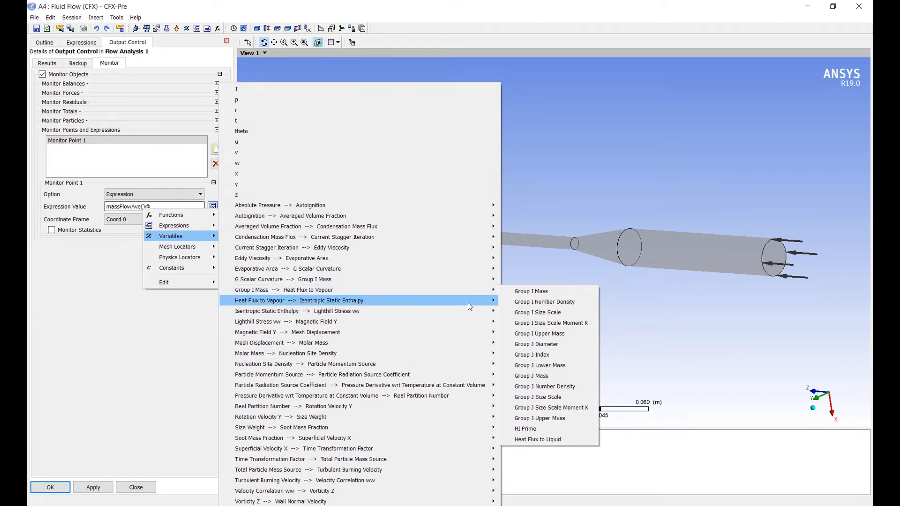
left_click(540, 428)
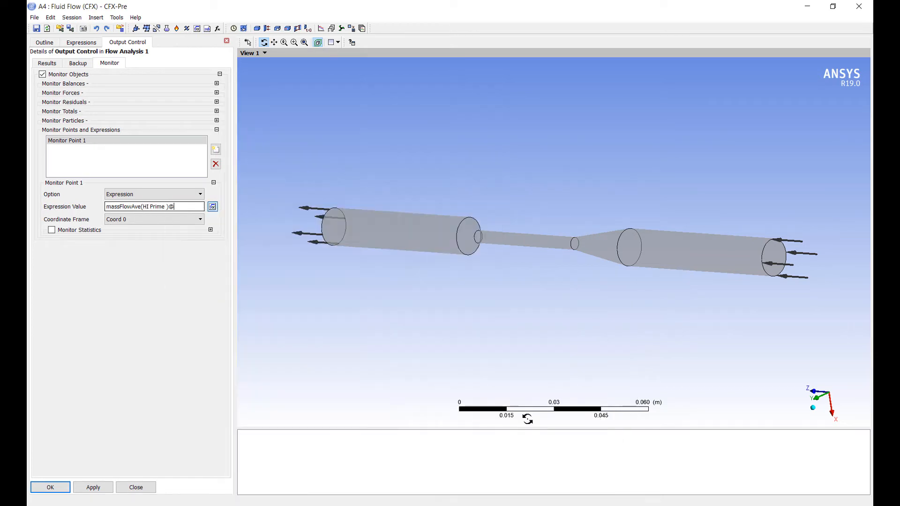
right_click(182, 209)
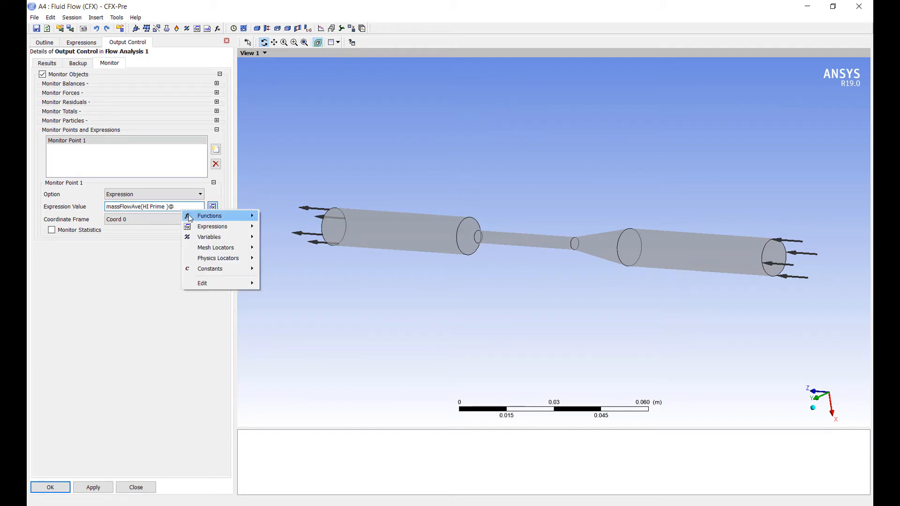
mouse_move(233, 258)
mouse_move(276, 261)
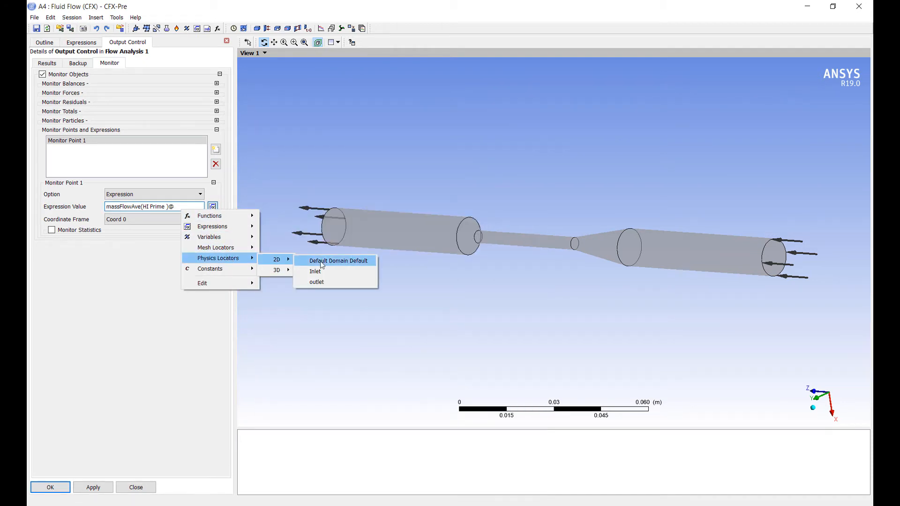
left_click(331, 282)
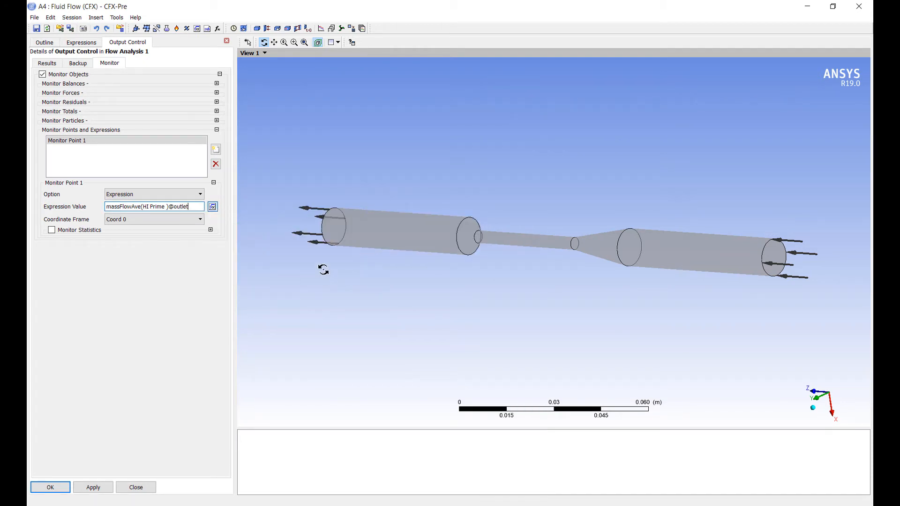
left_click(88, 491)
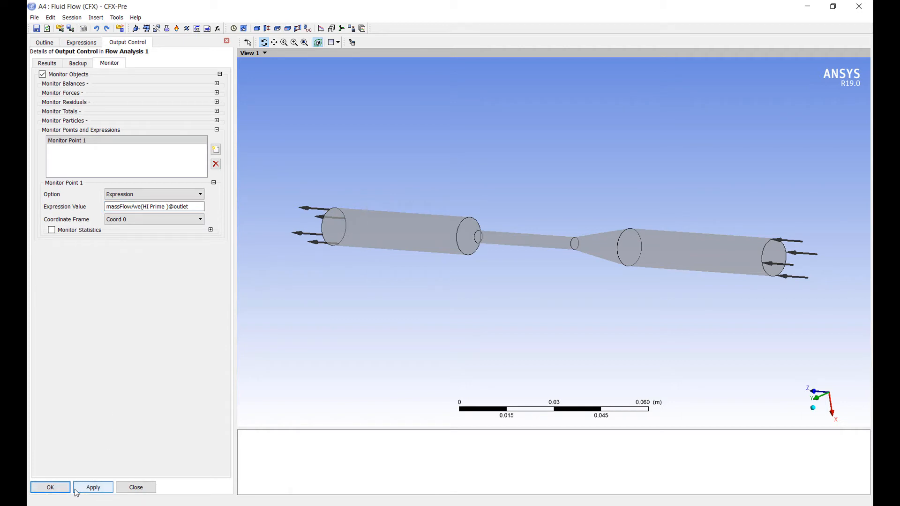
left_click(52, 487)
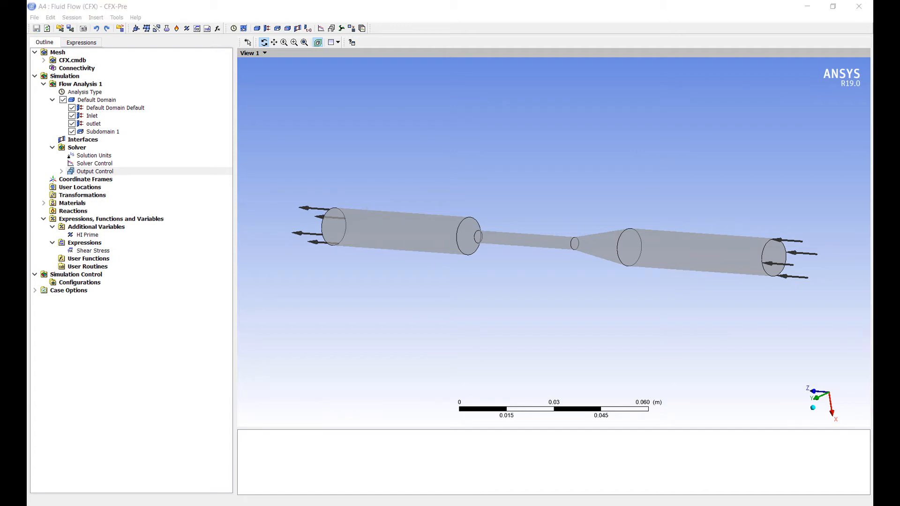
Step: Switch to Workbench, open the CFX system's Solution, and start a solver run in Intel MPI Local Parallel mode with 3 partitions
left_click(379, 468)
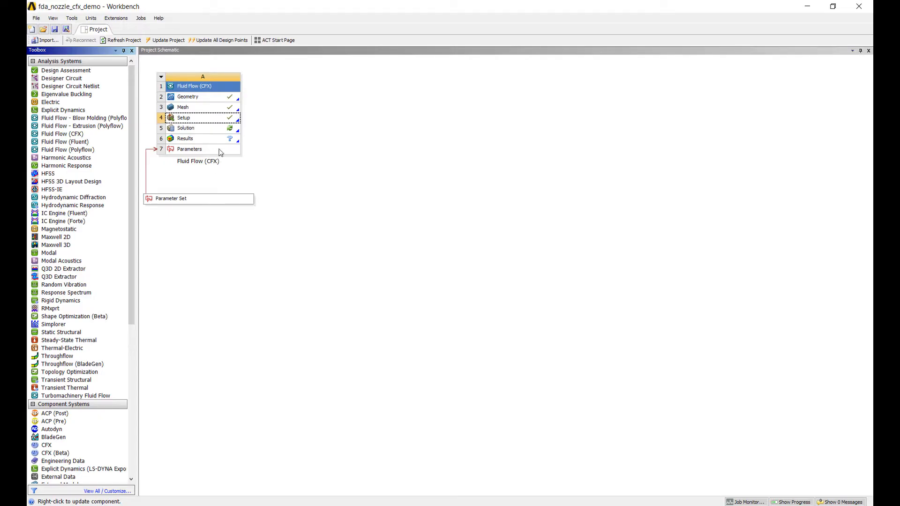
double_click(218, 130)
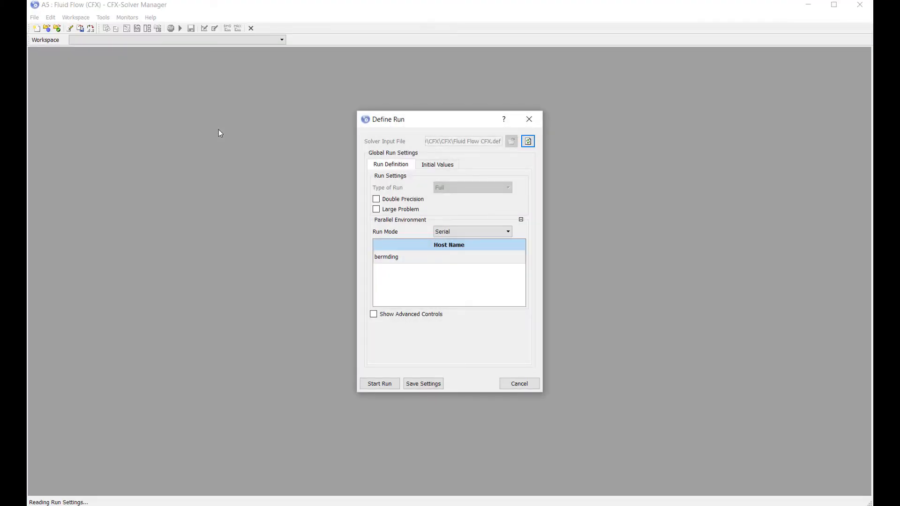
left_click(464, 229)
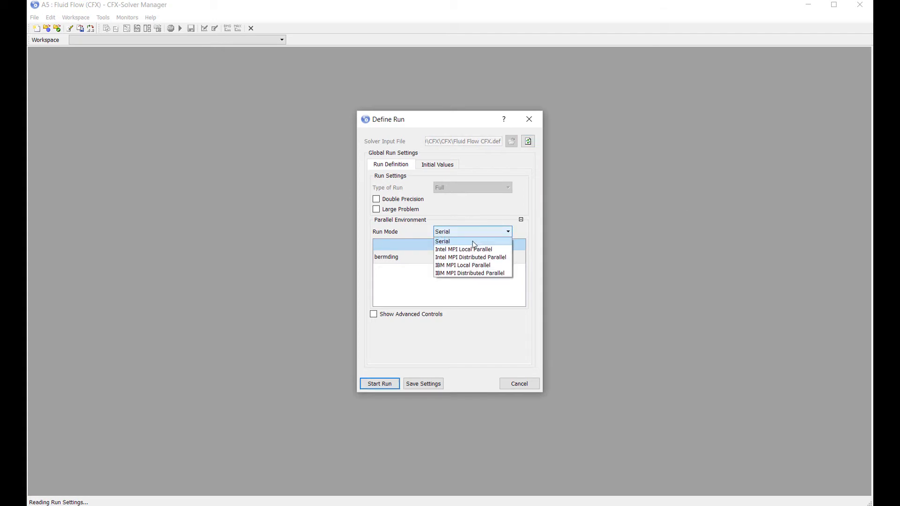
left_click(472, 251)
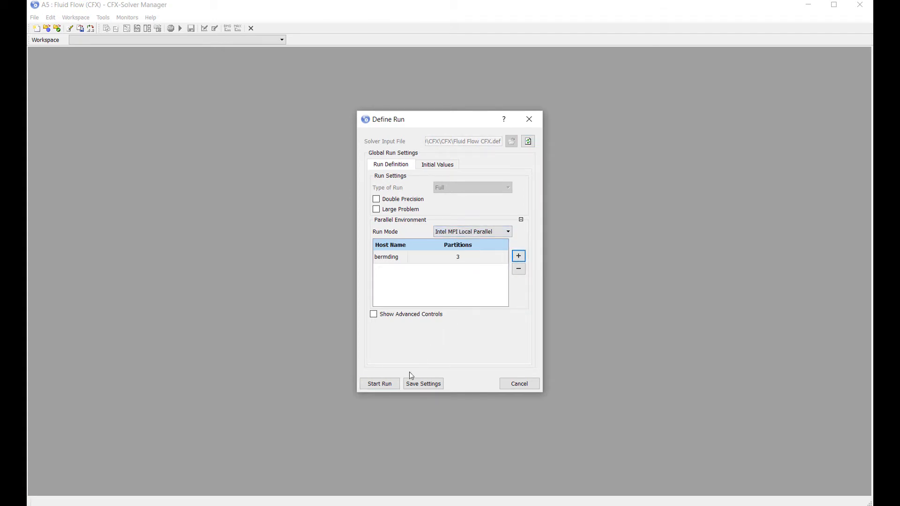
left_click(388, 384)
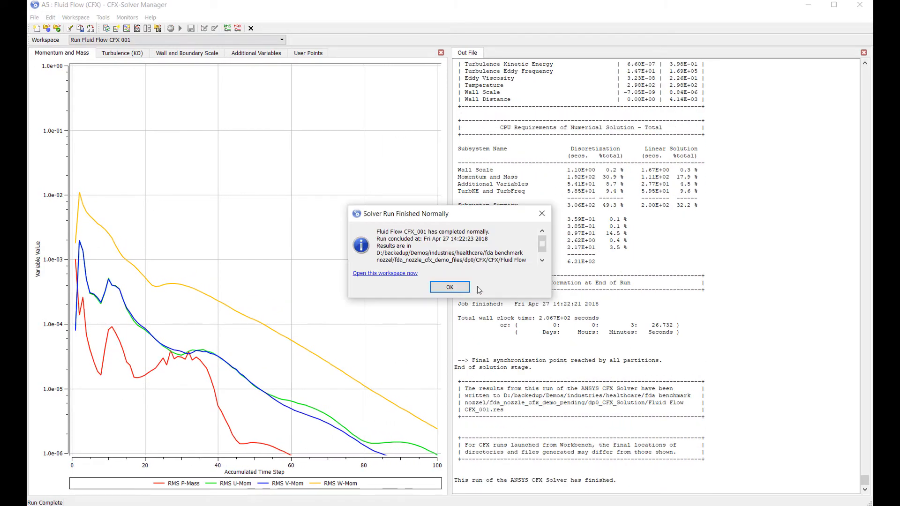
Step: Dismiss the run completion notice and examine the HI Prime residual and user points plots
left_click(448, 287)
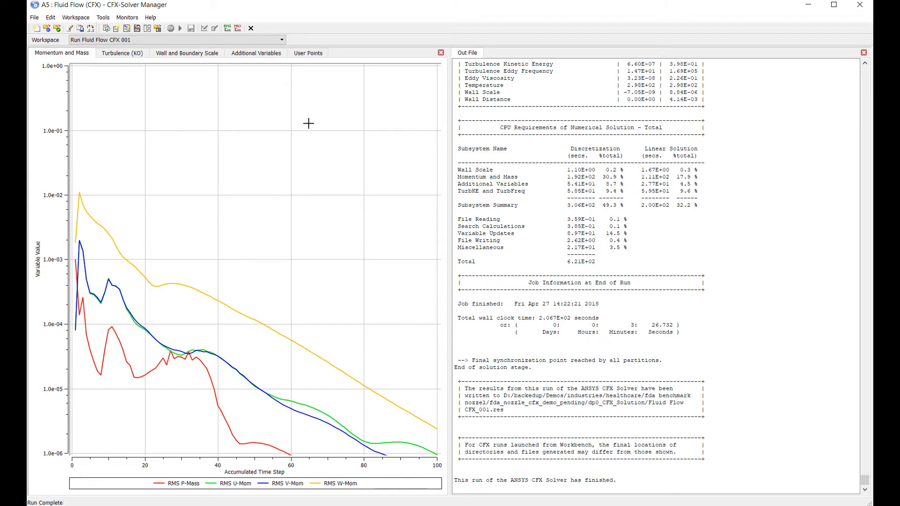
left_click(259, 52)
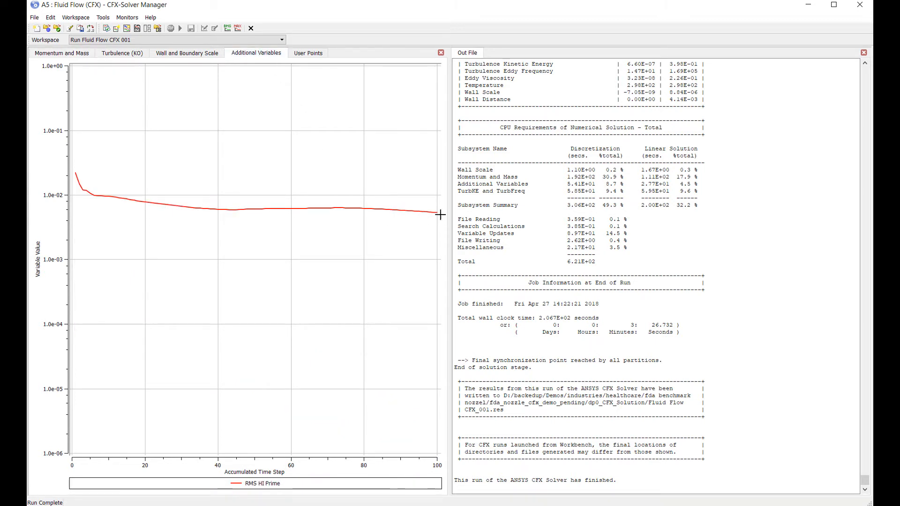
left_click(305, 55)
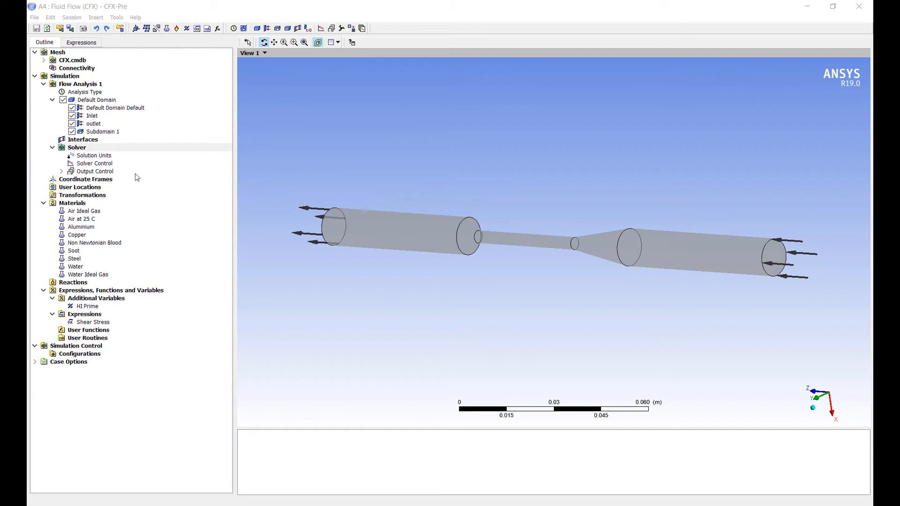
Step: In CFX-Pre, set the solver control's maximum iterations to 1000 and save the settings
double_click(106, 165)
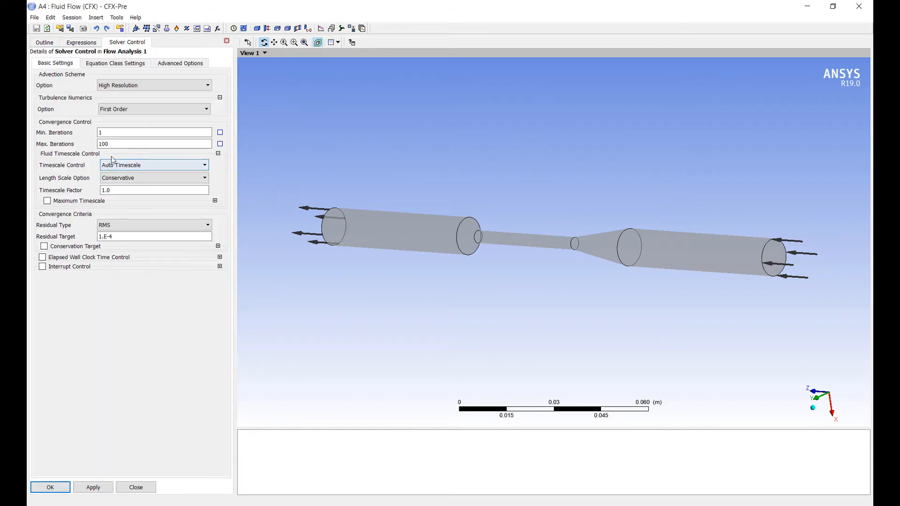
left_click(118, 144)
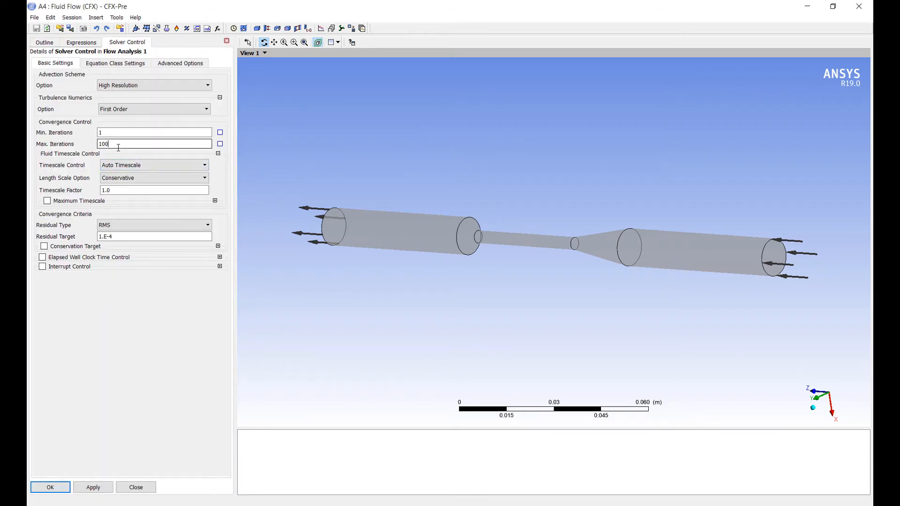
type("0")
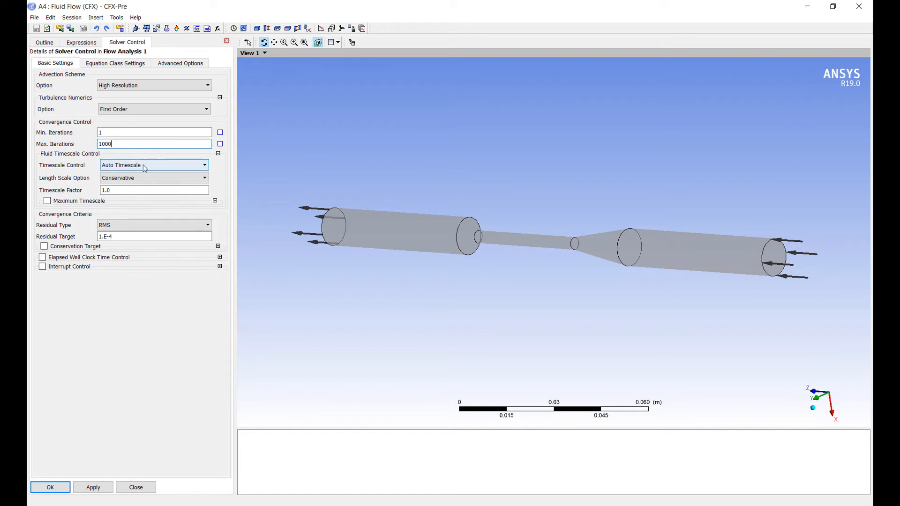
left_click(49, 487)
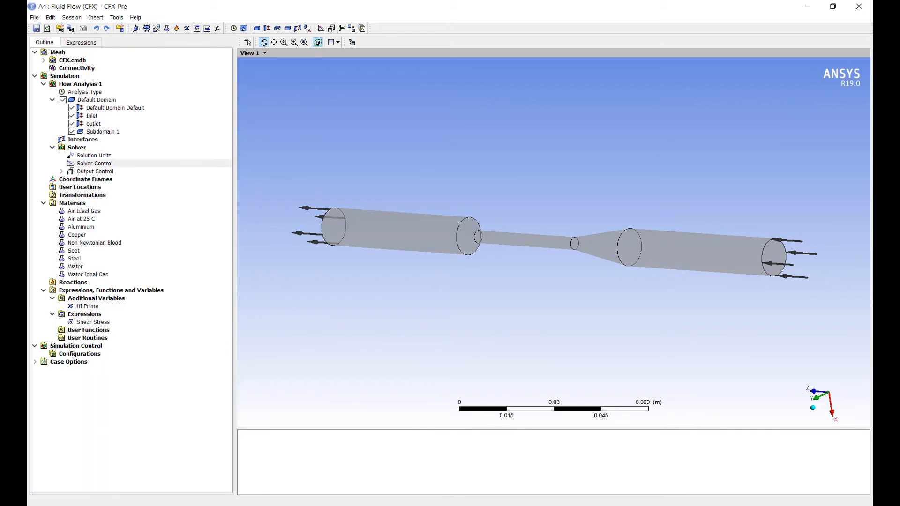
Step: Return to Workbench, reopen the Solution, and rerun the solver with Intel MPI Local Parallel and 3 partitions
mouse_move(394, 505)
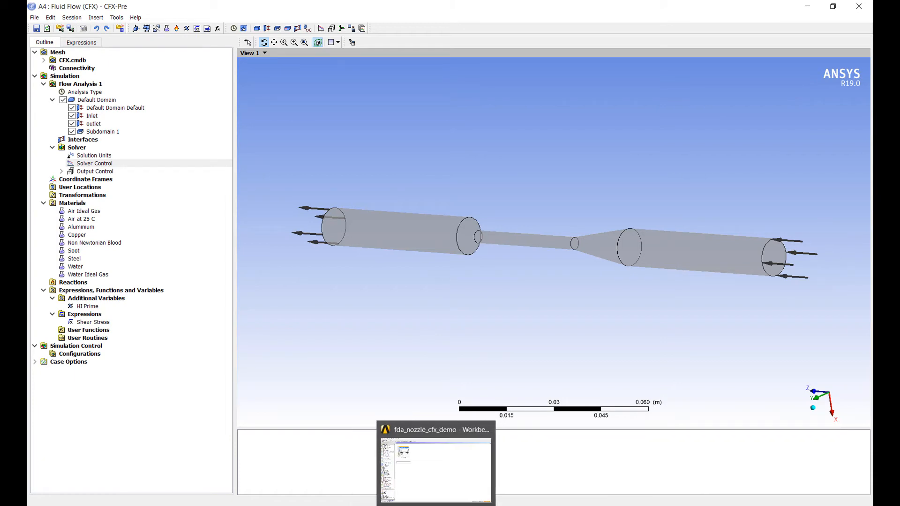
left_click(363, 438)
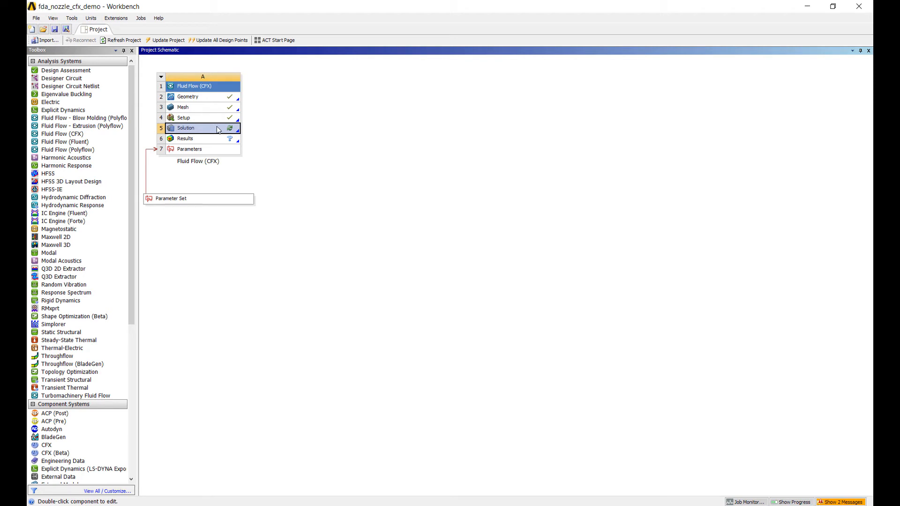
double_click(217, 130)
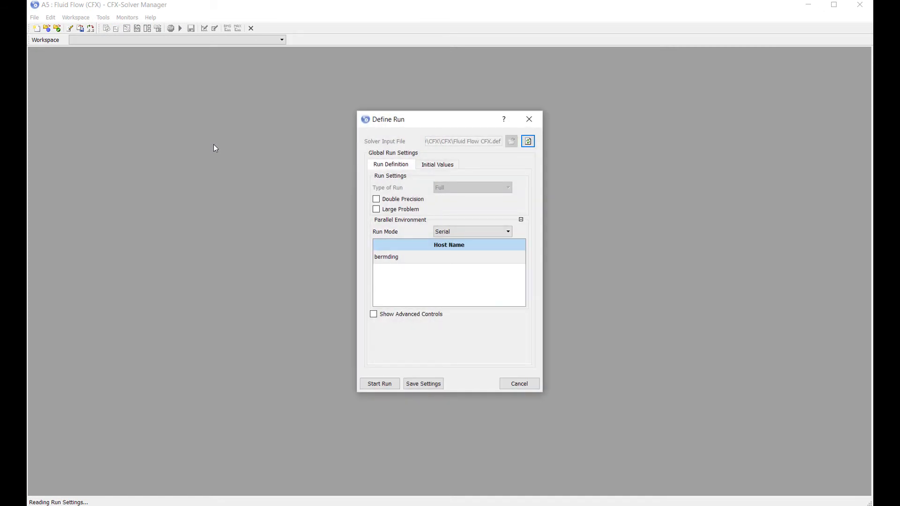
left_click(486, 231)
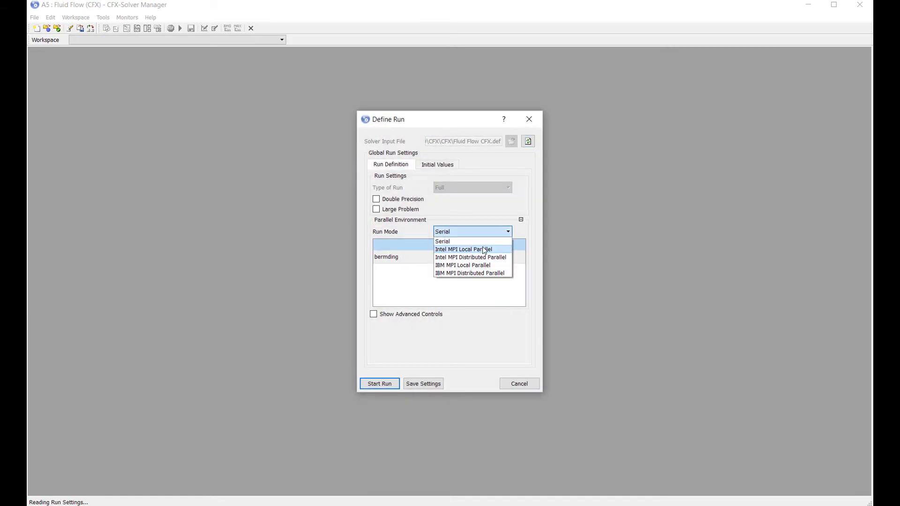
left_click(464, 249)
left_click(518, 257)
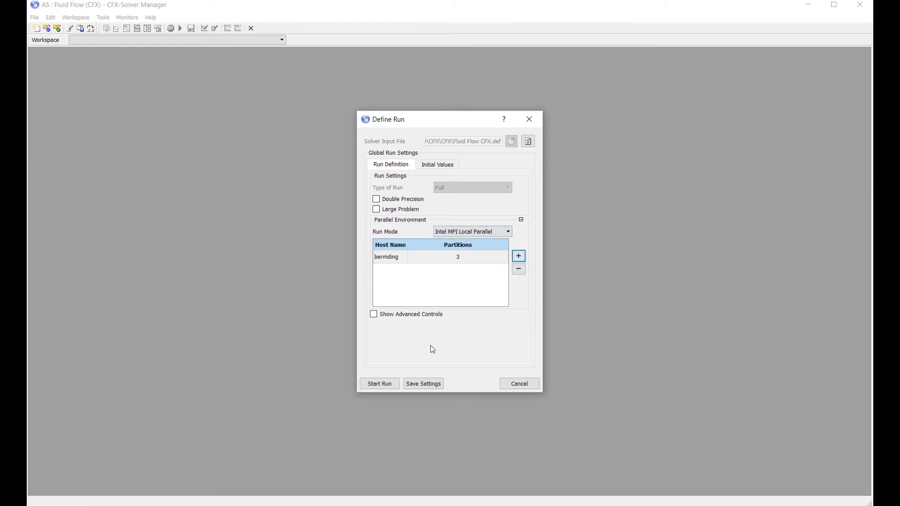
left_click(391, 385)
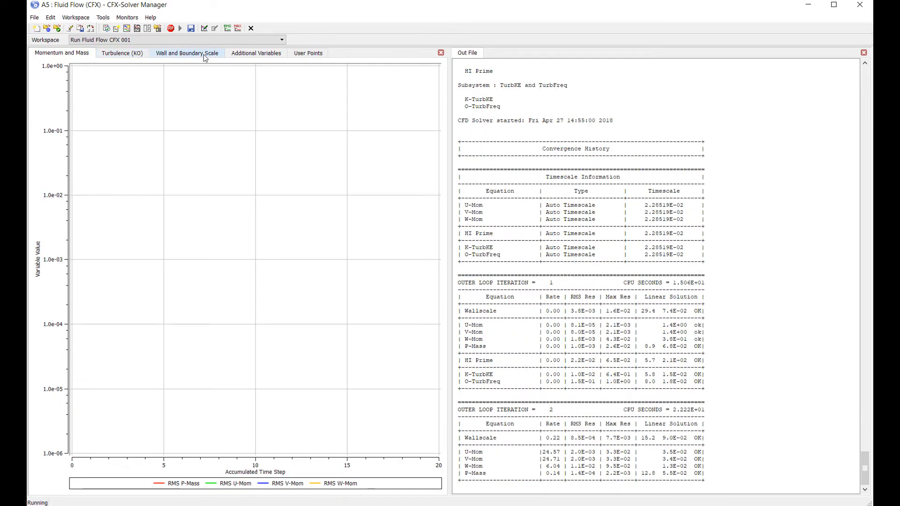
Step: Examine the HI Prime residual, monitor point, momentum and mass, and wall scale plots while the solver runs
left_click(261, 55)
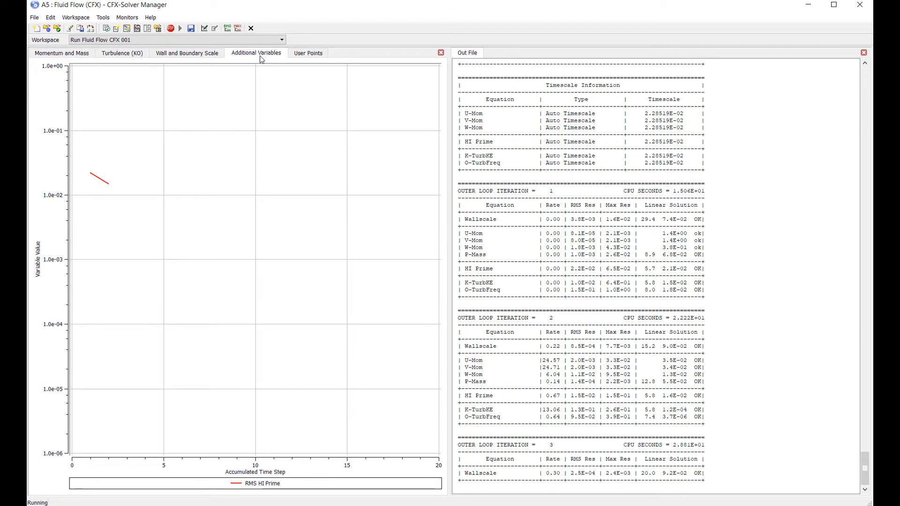
left_click(308, 55)
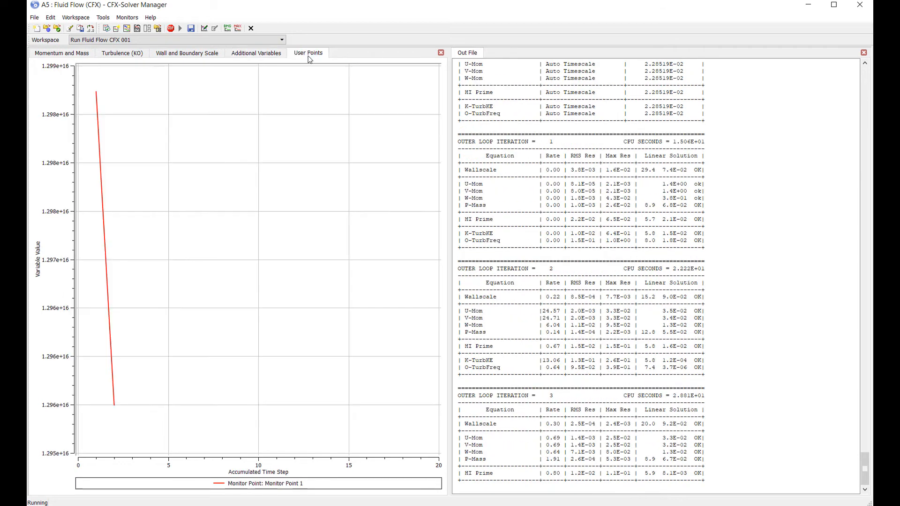
left_click(267, 55)
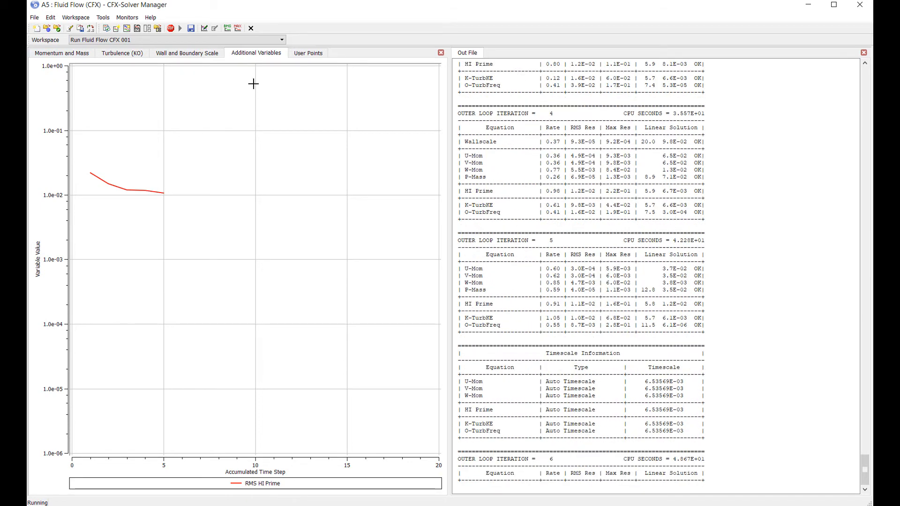
left_click(69, 56)
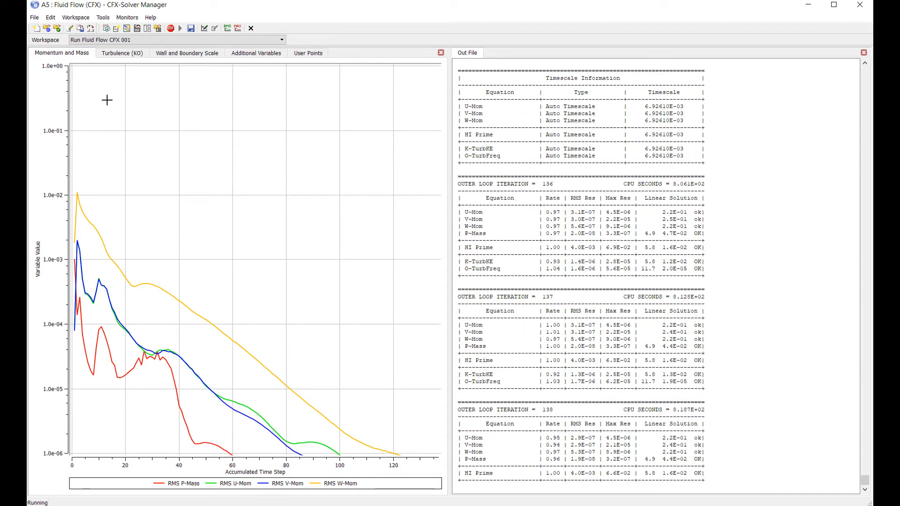
left_click(194, 55)
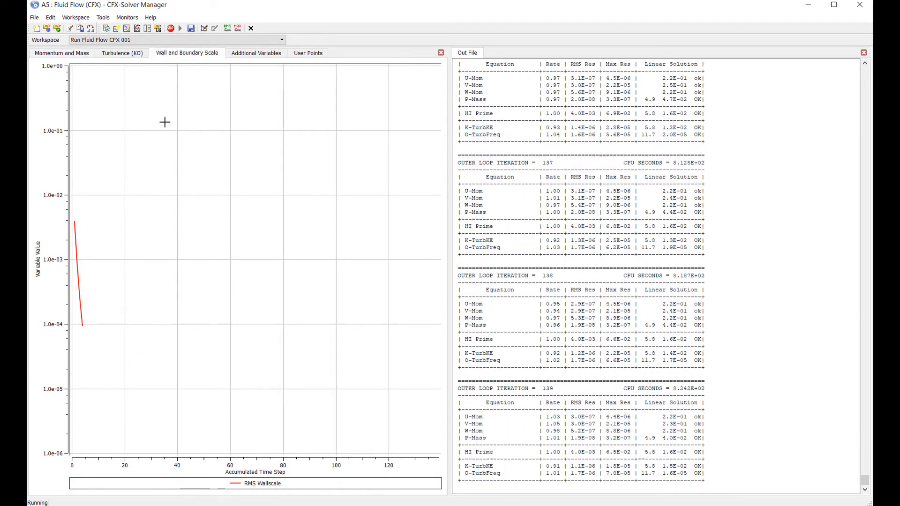
left_click(256, 55)
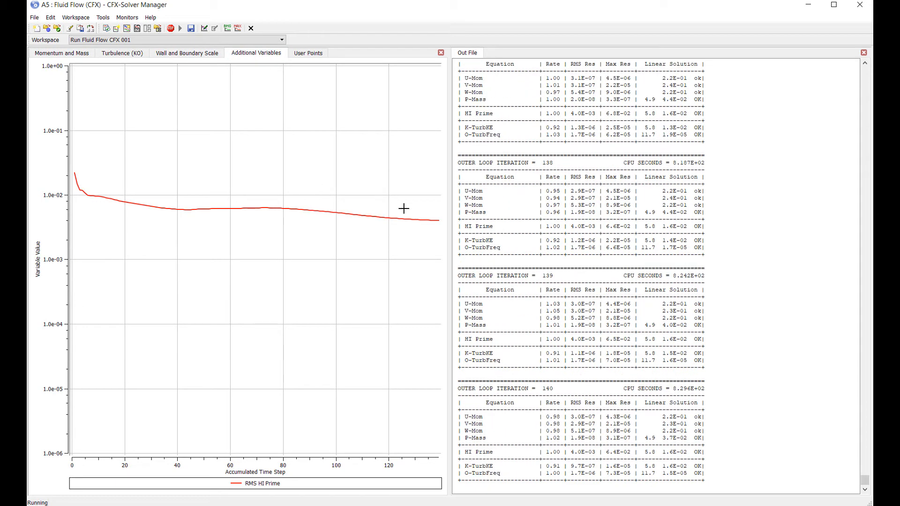
Step: Check the monitor point and momentum plots, and open the in-progress run's Flow Analysis 1 solver control for editing
left_click(308, 54)
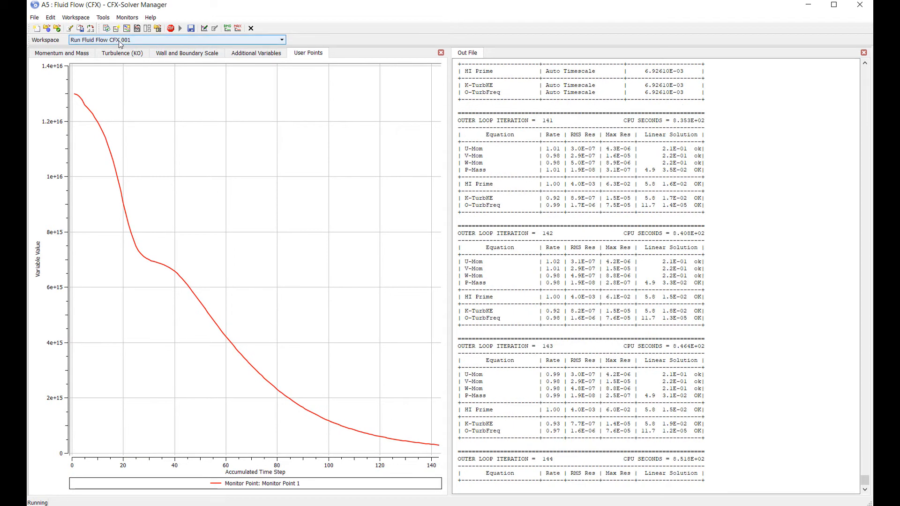
left_click(81, 54)
left_click(205, 28)
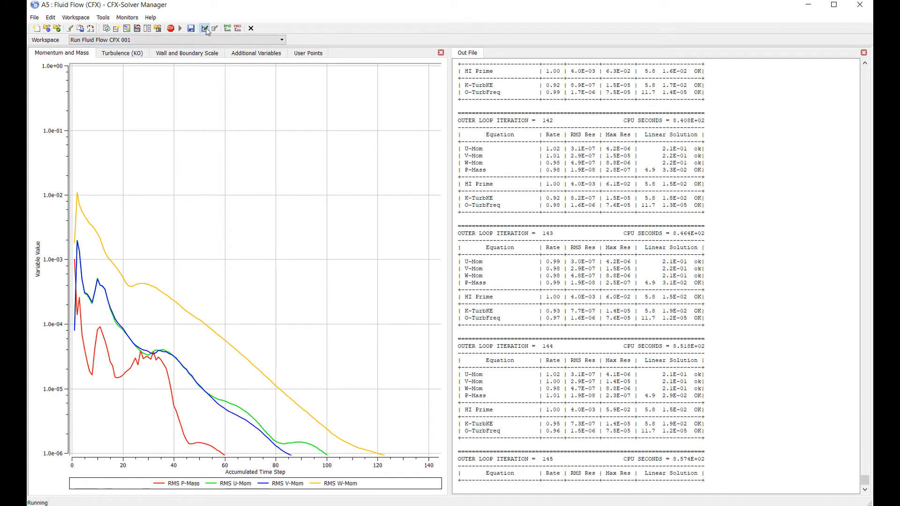
left_click(503, 277)
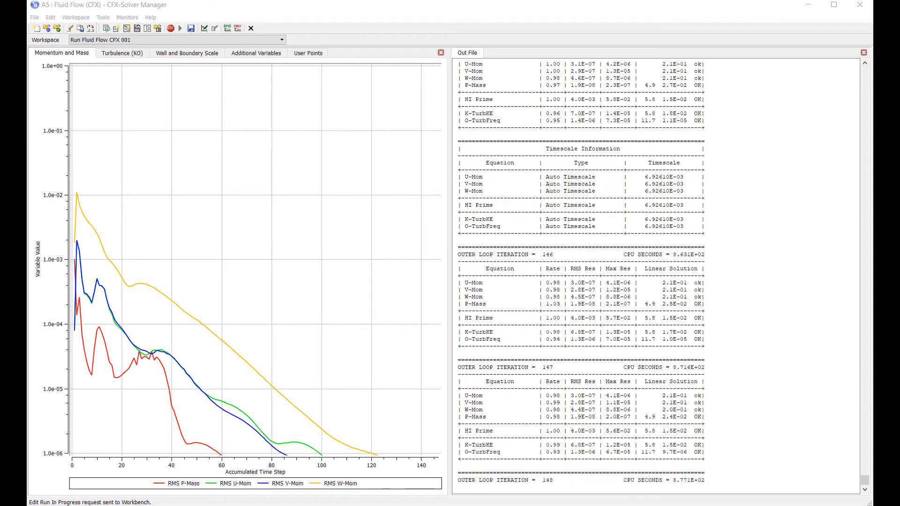
left_click(387, 212)
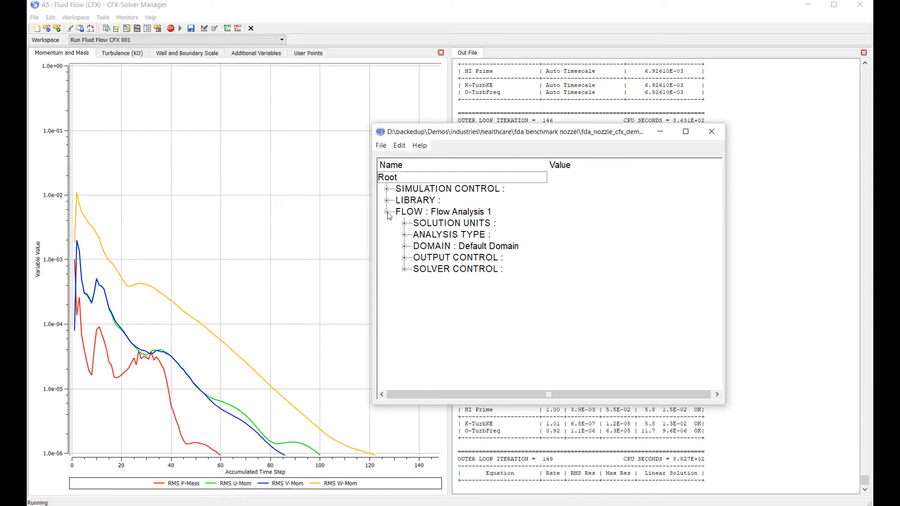
double_click(443, 269)
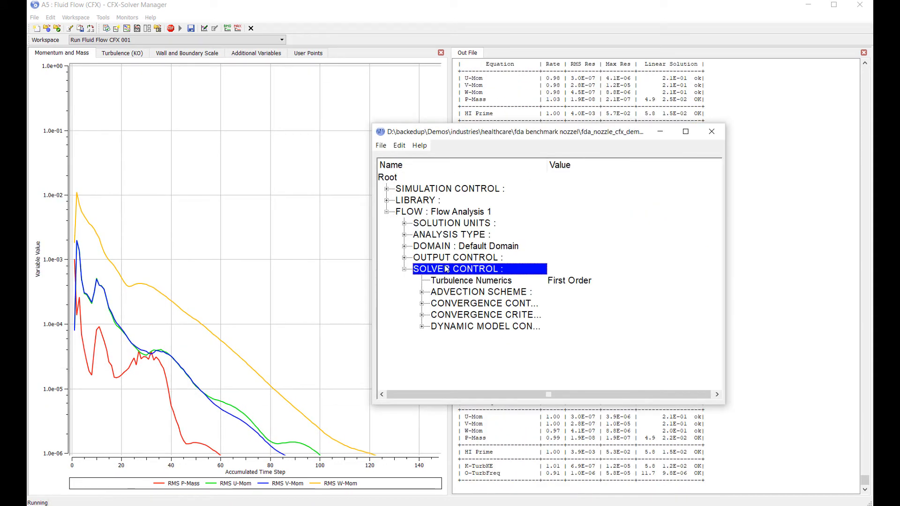
Step: Set the convergence control's Timescale Factor to 10.0, save the run's changes, and close the editor
left_click(486, 305)
double_click(486, 305)
double_click(483, 361)
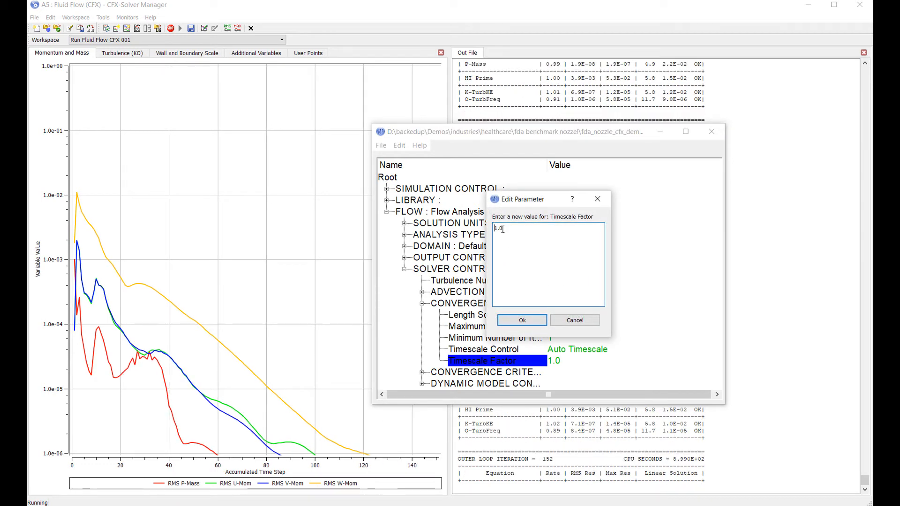
type("0")
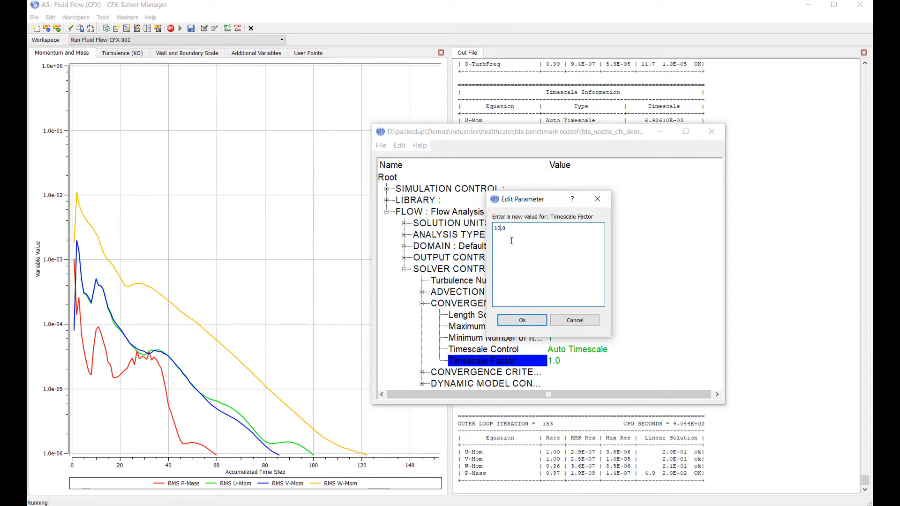
left_click(522, 321)
left_click(381, 146)
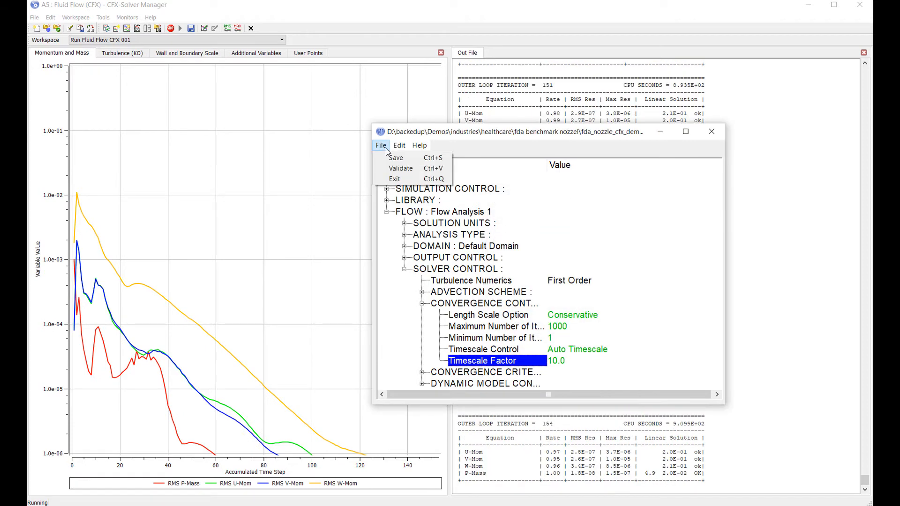
left_click(380, 146)
left_click(380, 145)
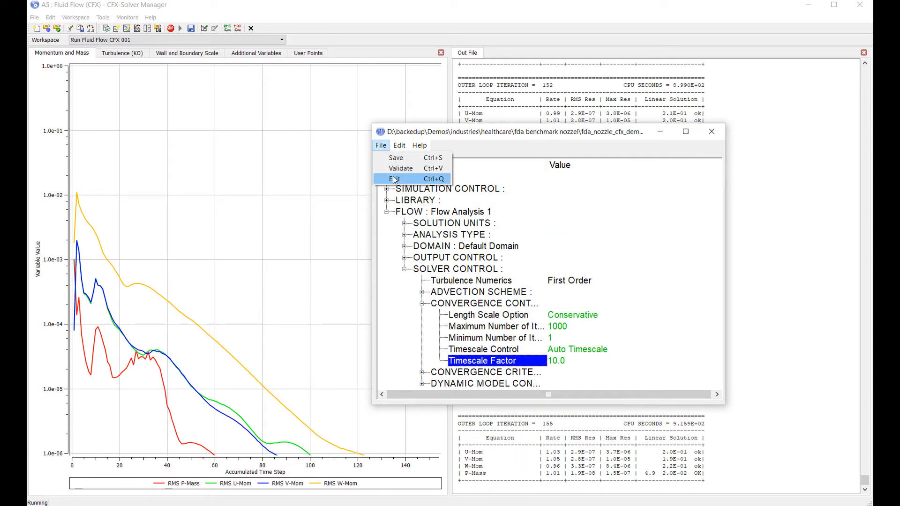
left_click(394, 178)
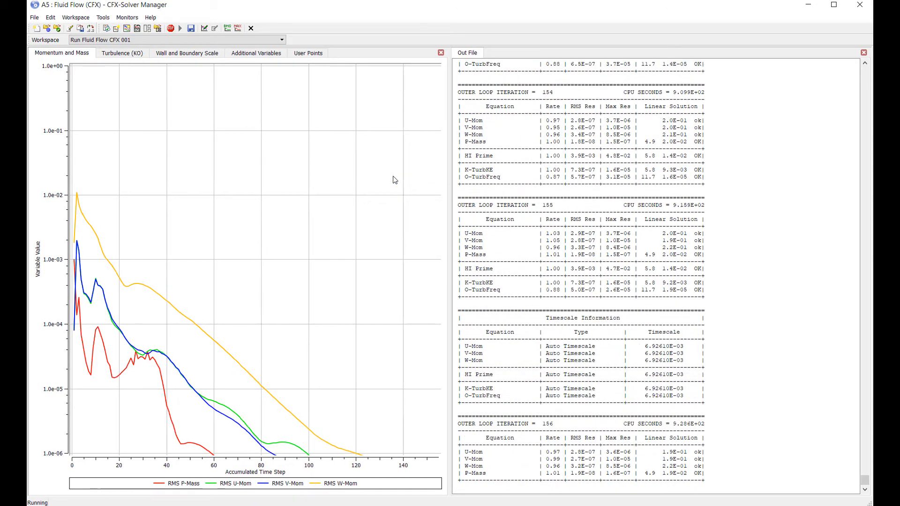
Step: Check the HI Prime residual until the run completes, dismiss the notice, and open the Results from Workbench
left_click(256, 53)
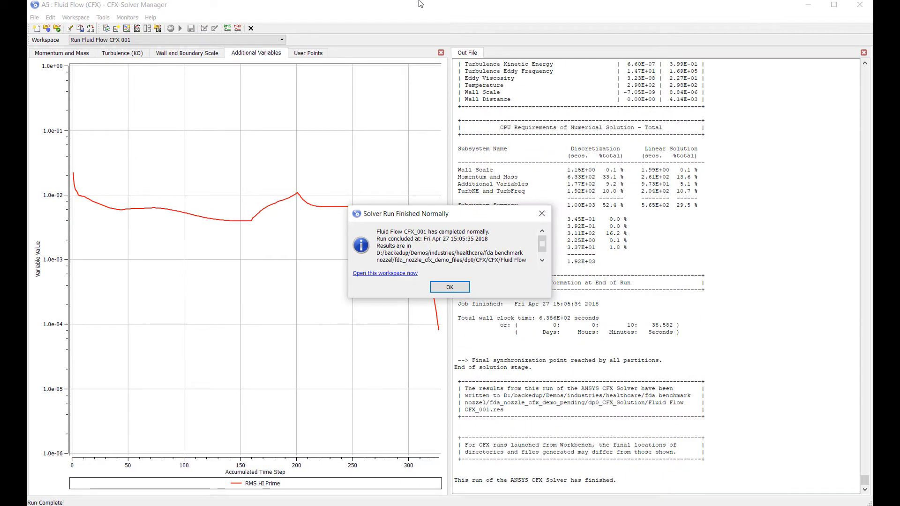
left_click(449, 289)
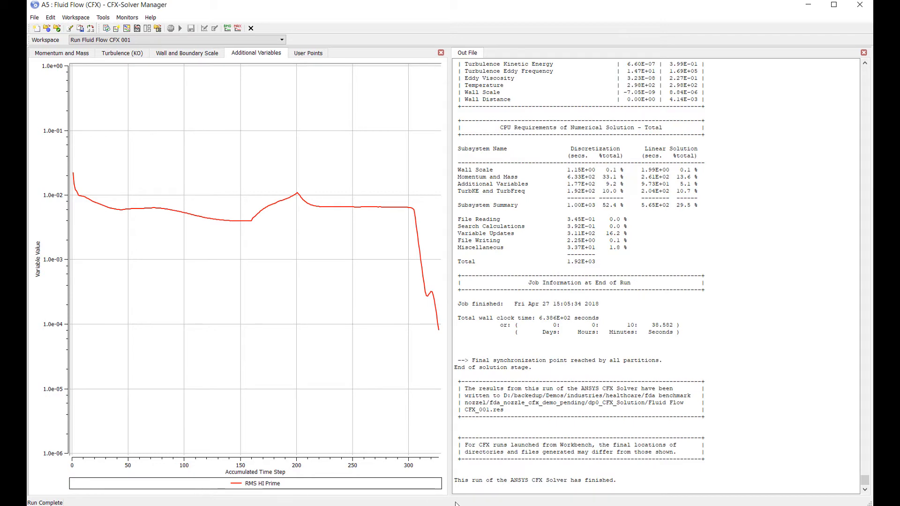
key("alt+Tab")
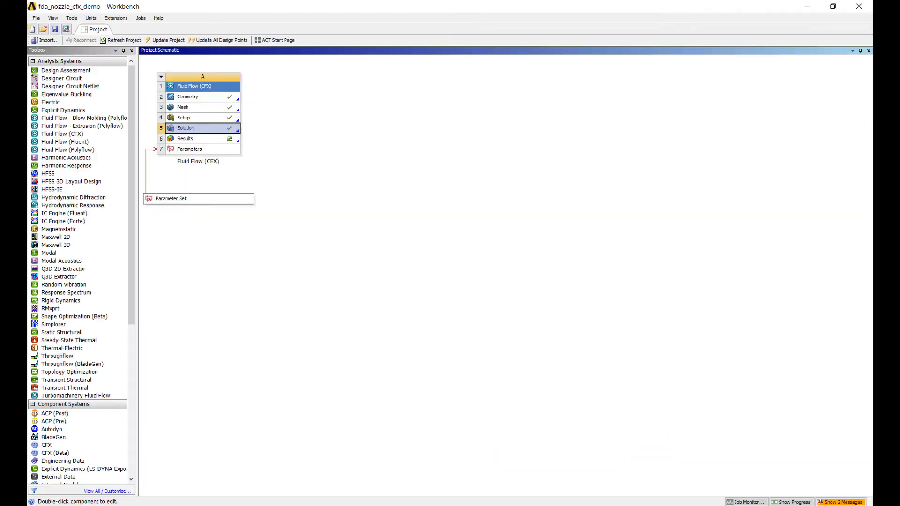
double_click(223, 141)
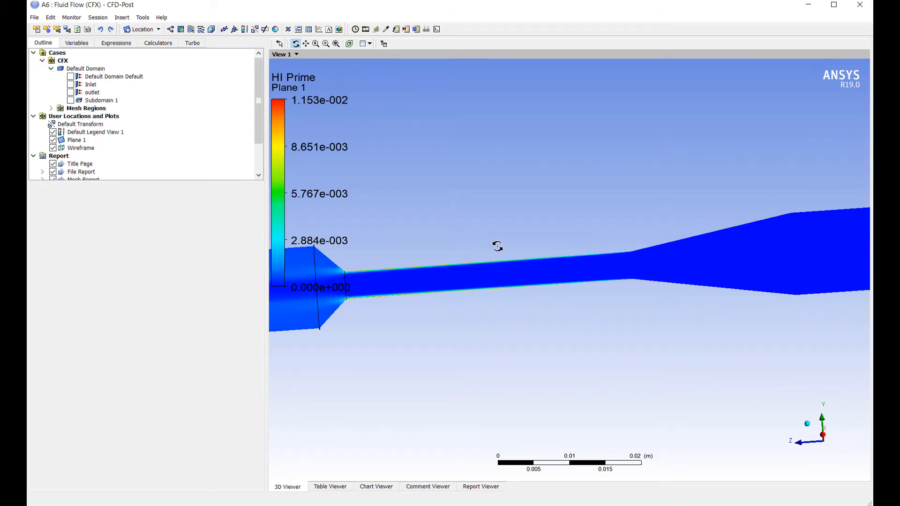
Step: Examine the HI Prime distribution on Plane 1 along the nozzle throat, conical section and downstream tube
scroll(669, 321, "down", 6)
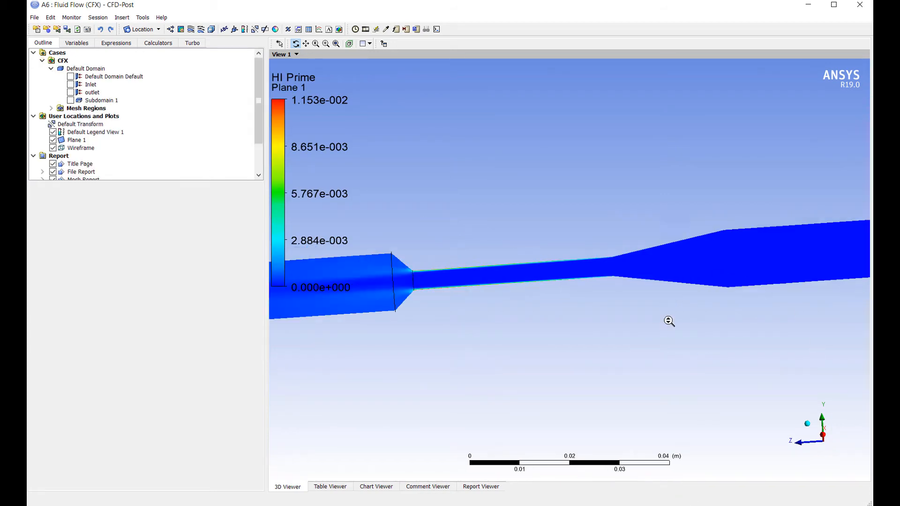
scroll(542, 282, "up", 5)
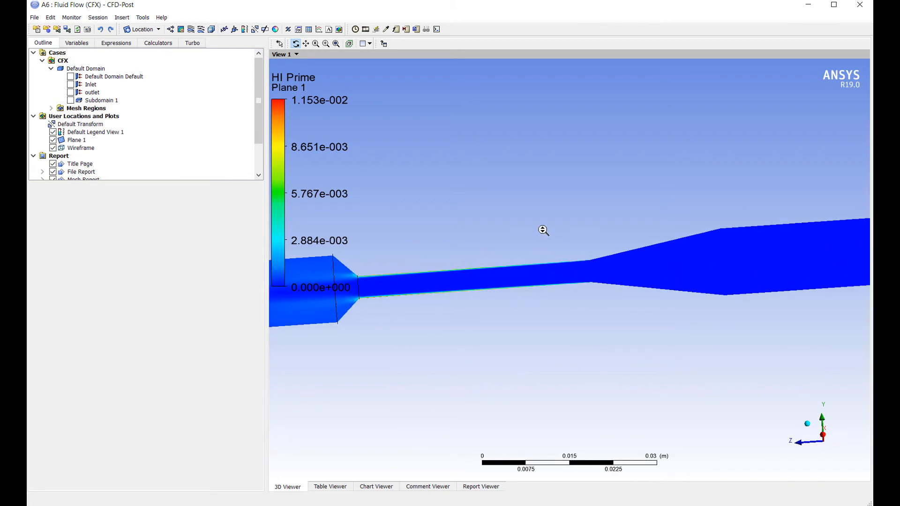
left_click(77, 140)
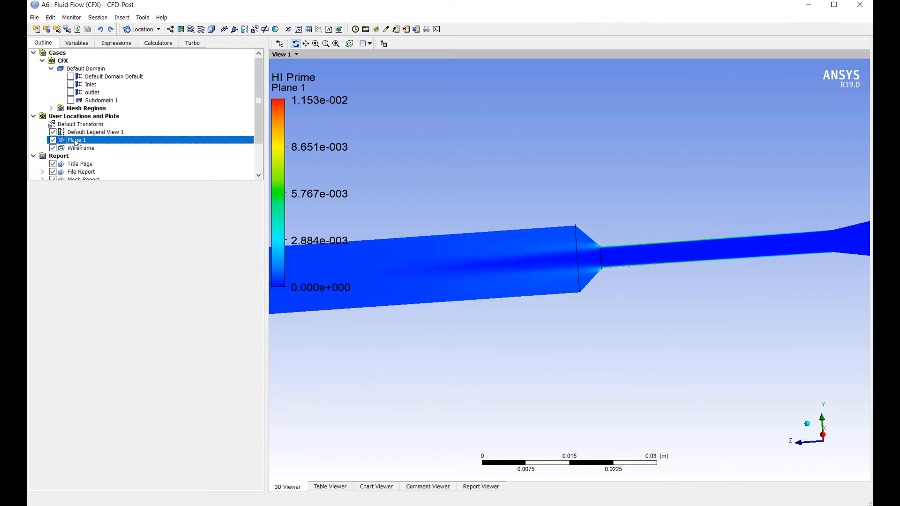
left_click_drag(266, 194, 165, 193)
scroll(610, 186, "up", 4)
scroll(610, 187, "up", 3)
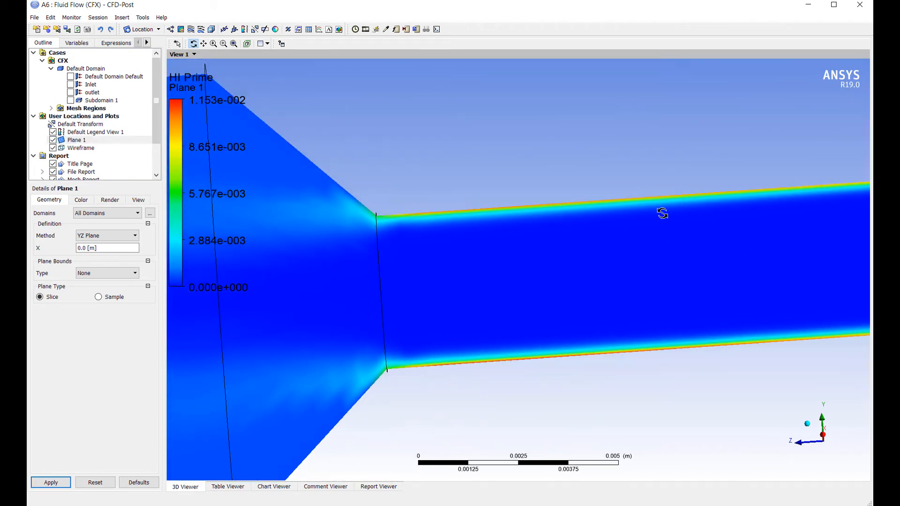
scroll(744, 235, "down", 3)
scroll(797, 251, "down", 5)
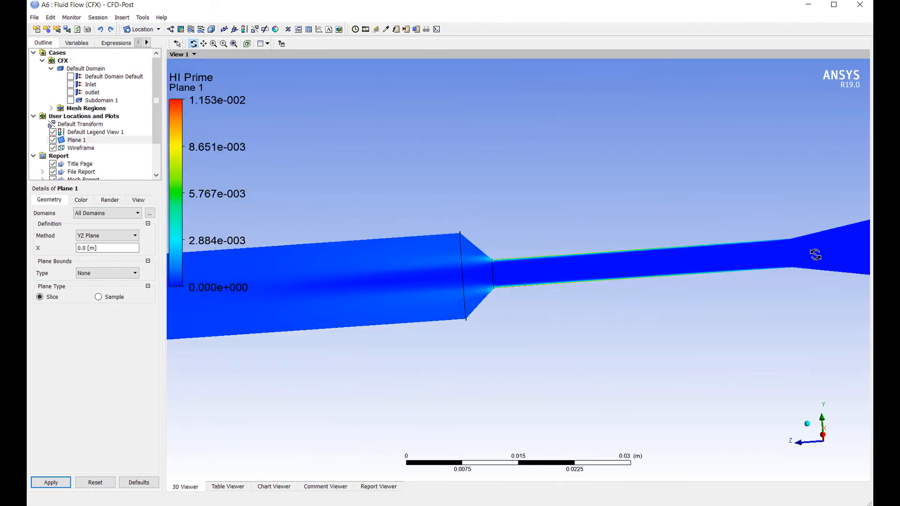
middle_click_drag(455, 281, 603, 261, "ctrl")
middle_click_drag(382, 279, 462, 231, "ctrl")
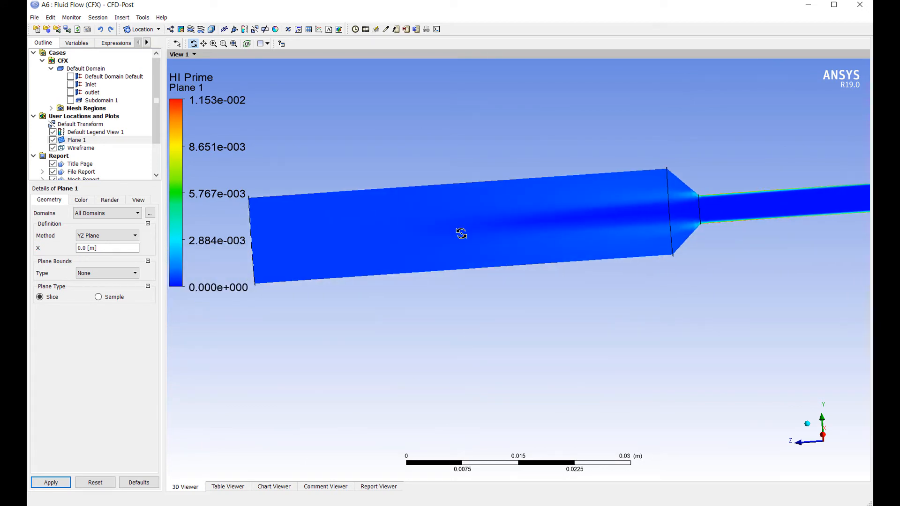
Step: Color Plane 1 by Velocity and view the whole nozzle
left_click(94, 140)
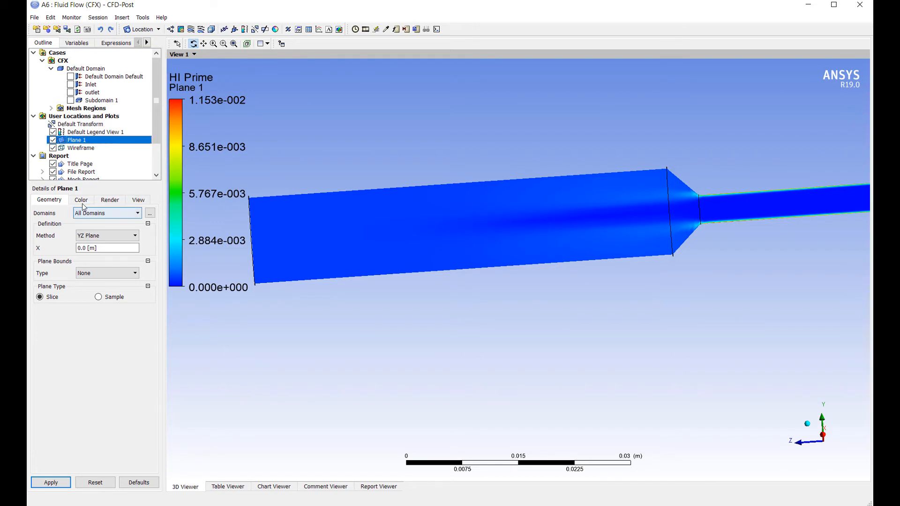
left_click(81, 200)
left_click(132, 229)
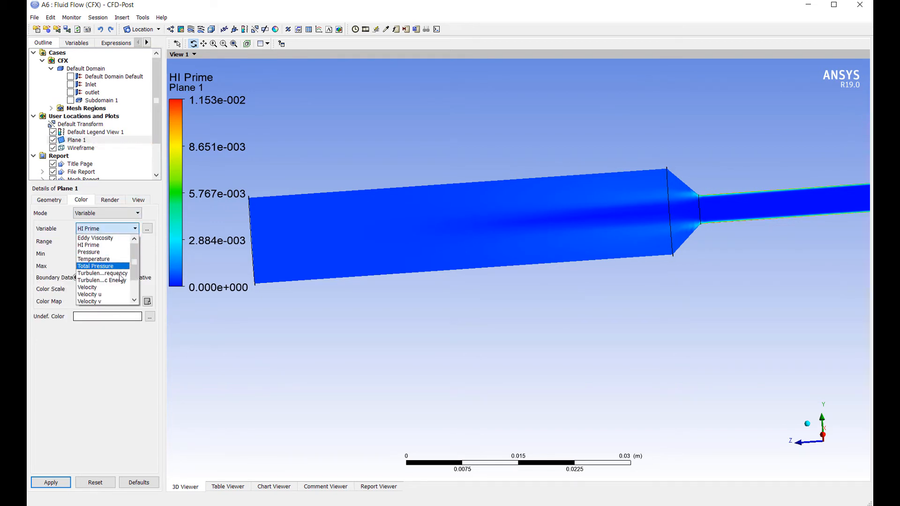
left_click(96, 284)
left_click(51, 482)
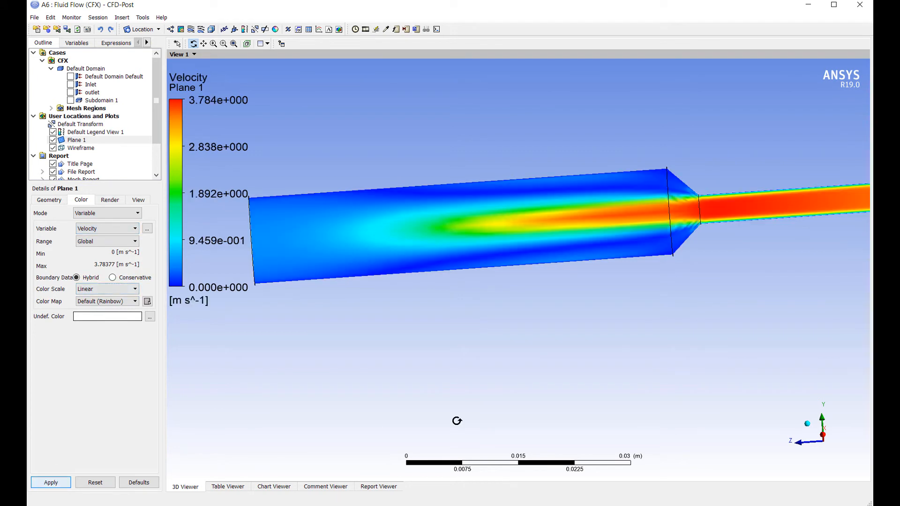
scroll(700, 248, "down", 3)
middle_click_drag(695, 285, 646, 248)
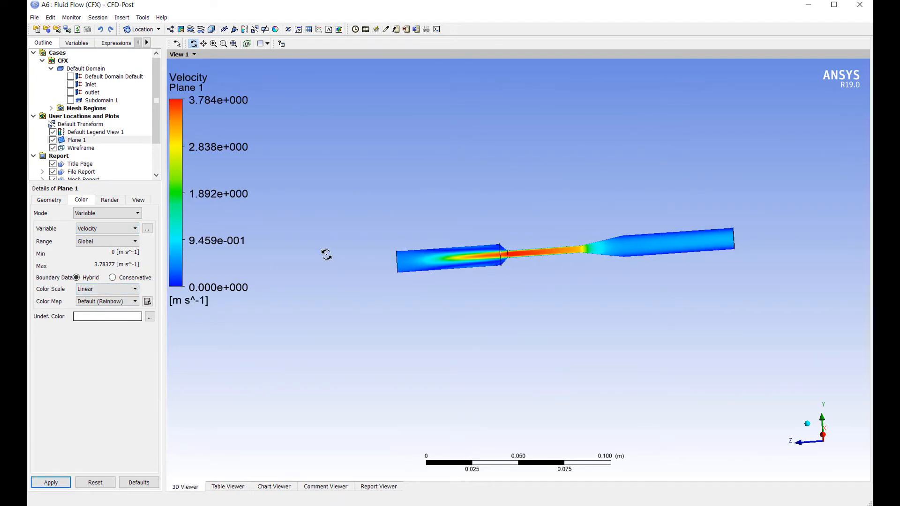
Step: Color Plane 1 by Dynamic Viscosity from the full solution variable list and inspect its distribution through the nozzle
left_click(132, 229)
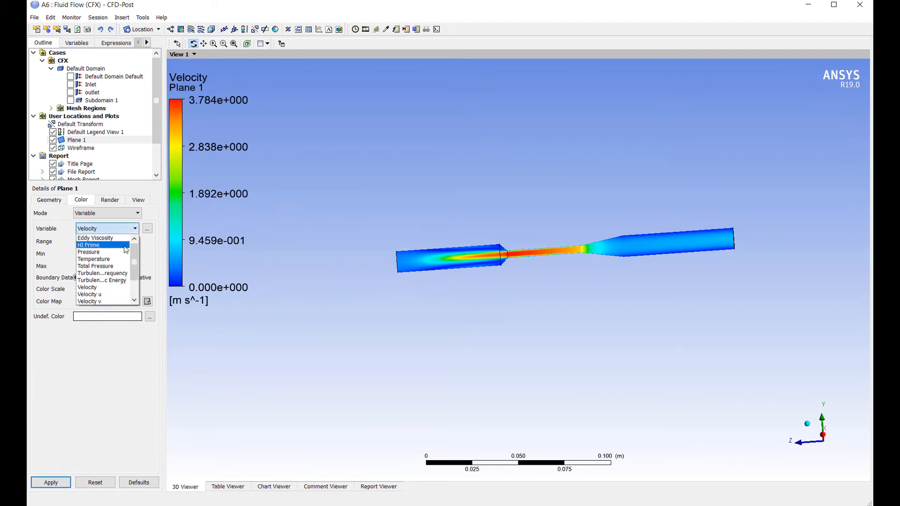
left_click(147, 228)
left_click(147, 228)
scroll(473, 253, "up", 5)
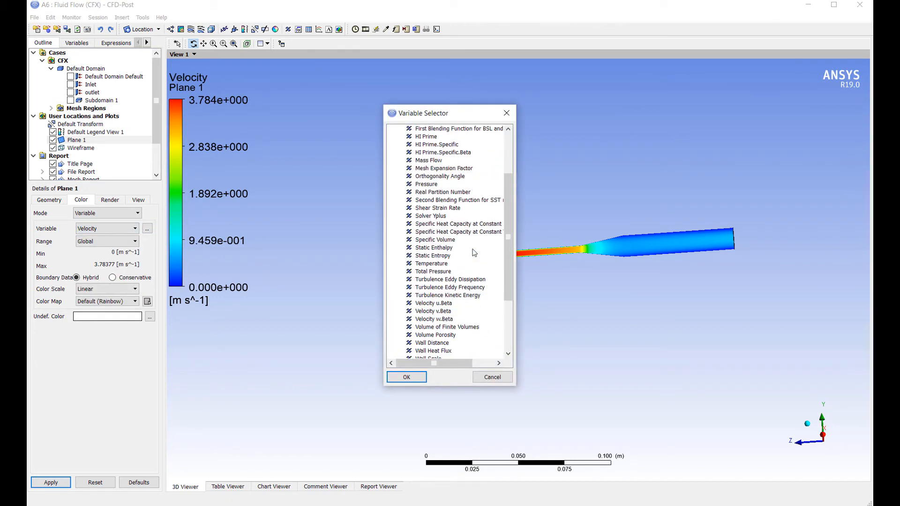
scroll(473, 249, "up", 3)
left_click(450, 186)
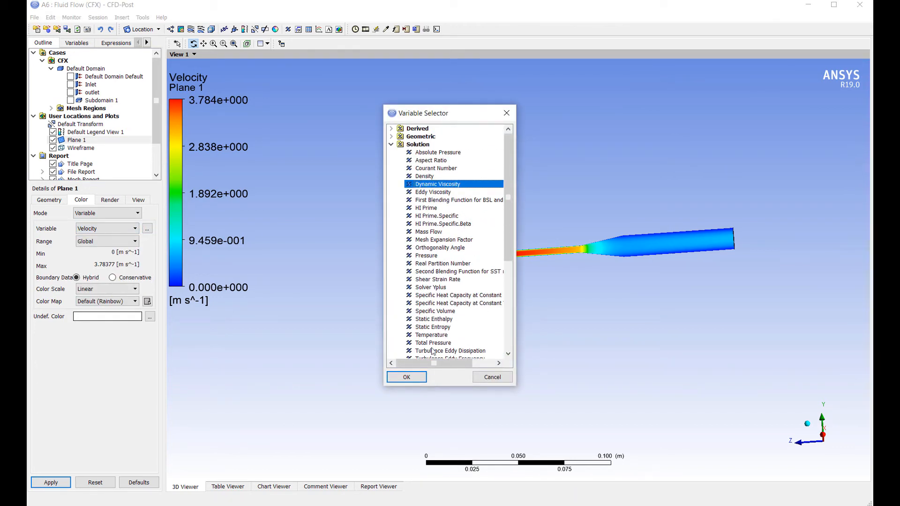
left_click(406, 377)
left_click(50, 482)
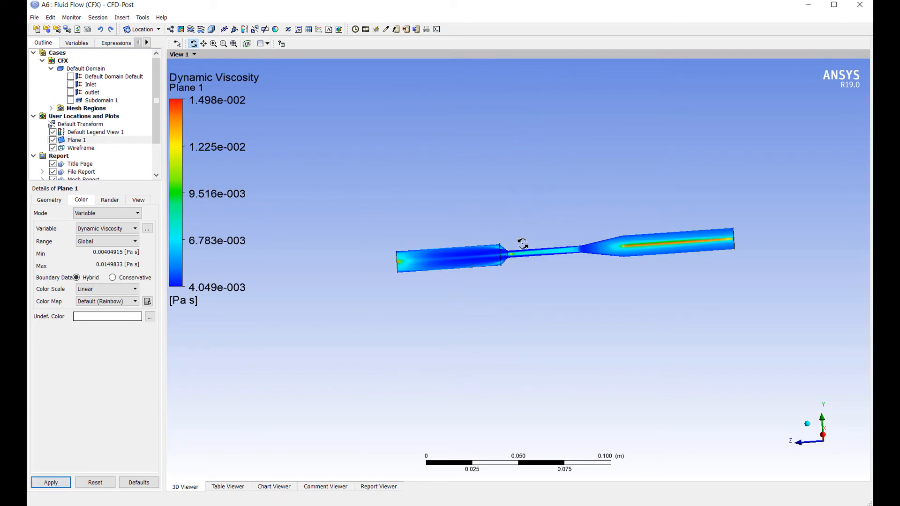
middle_click_drag(522, 244, 746, 205, "shift")
middle_click_drag(653, 176, 618, 244, "shift")
Step: Switch the Plane 1 coloring back to Velocity and inspect the jet from an angled view
left_click(110, 228)
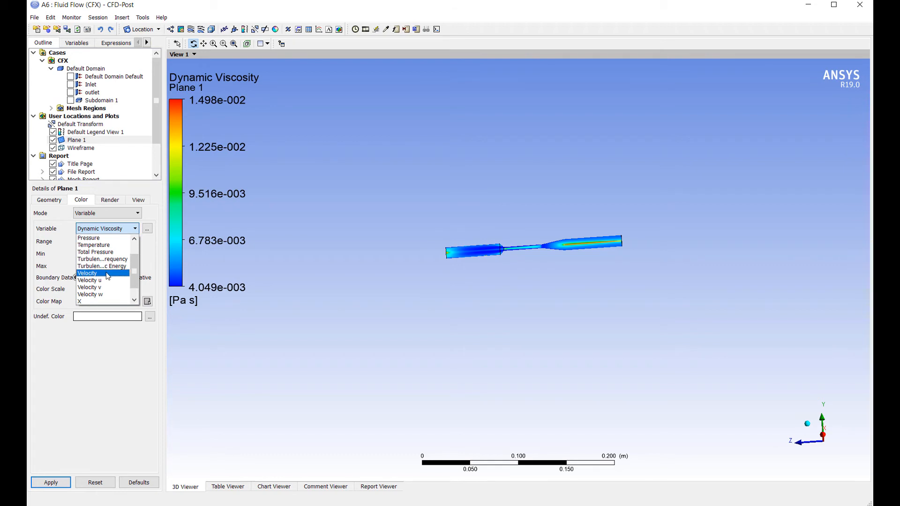
left_click(109, 273)
left_click(50, 485)
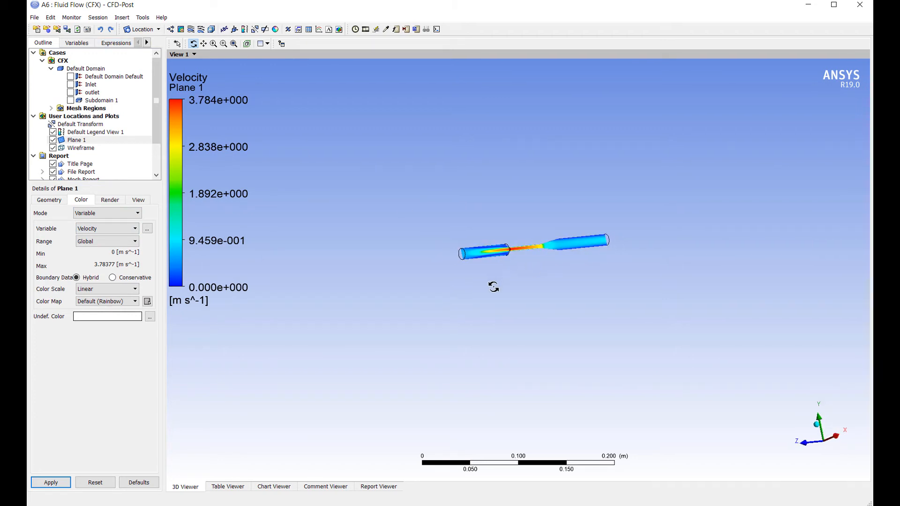
middle_click_drag(492, 287, 530, 259)
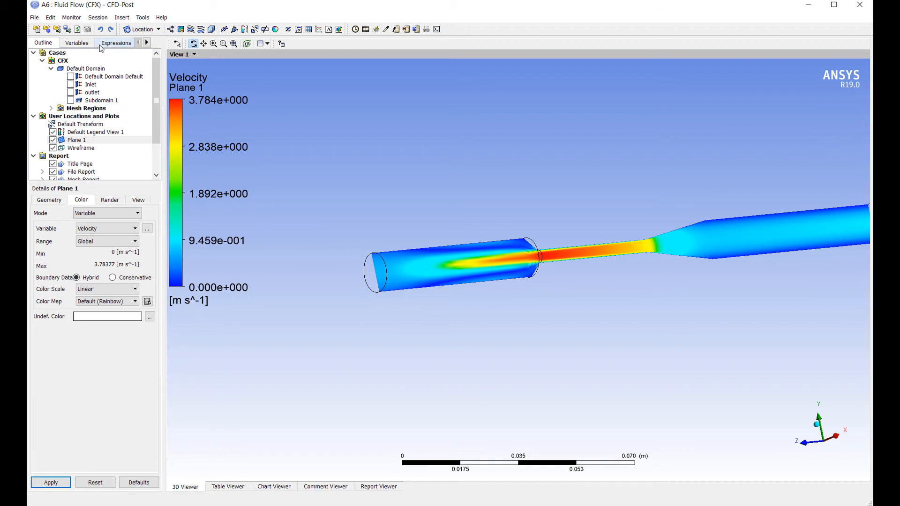
Step: Open the Function Calculator and select massFlowAve as the function
left_click(125, 44)
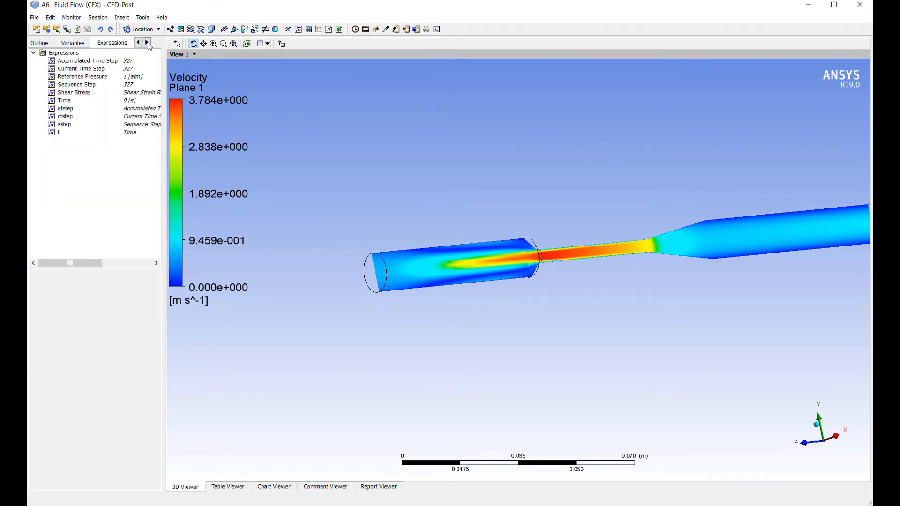
left_click(147, 43)
left_click(94, 45)
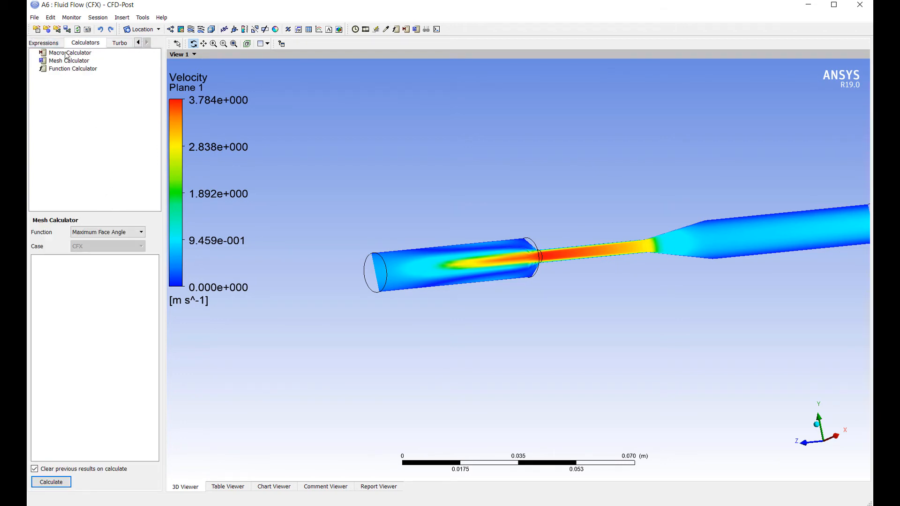
left_click(52, 43)
left_click(94, 43)
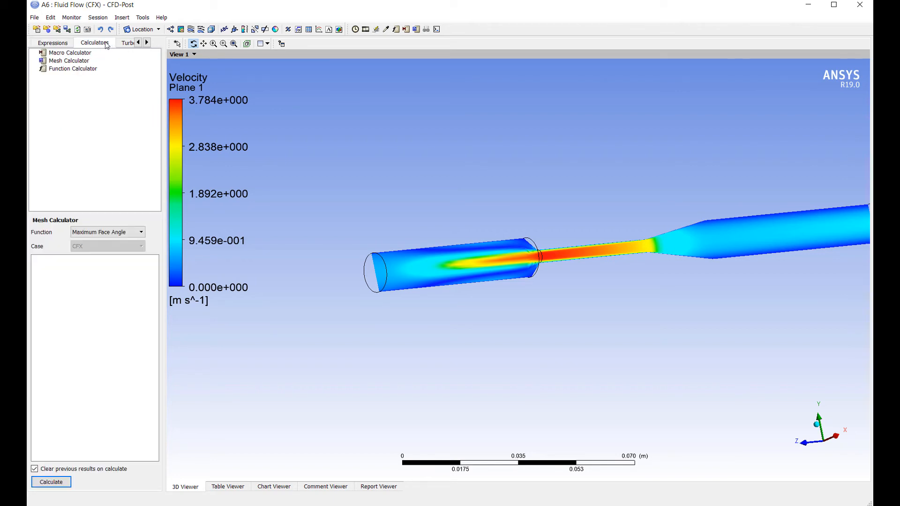
left_click(77, 70)
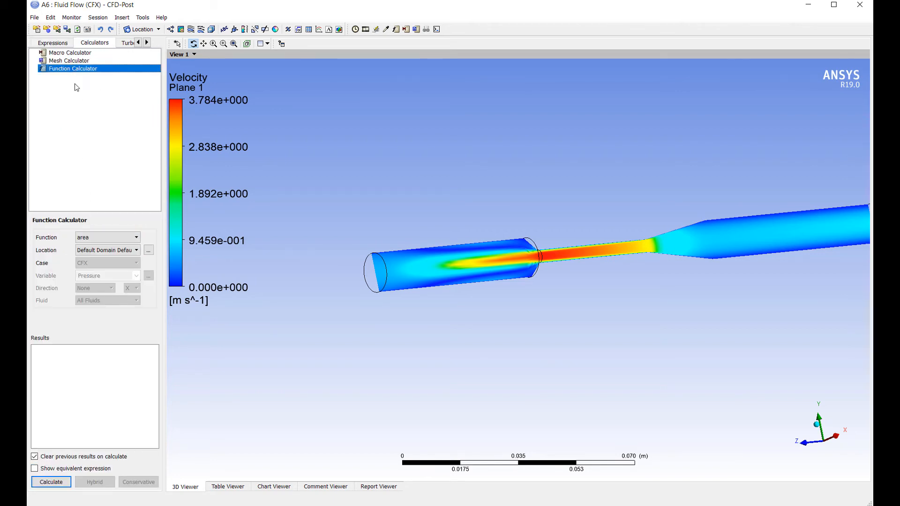
left_click(110, 237)
scroll(118, 269, "down", 2)
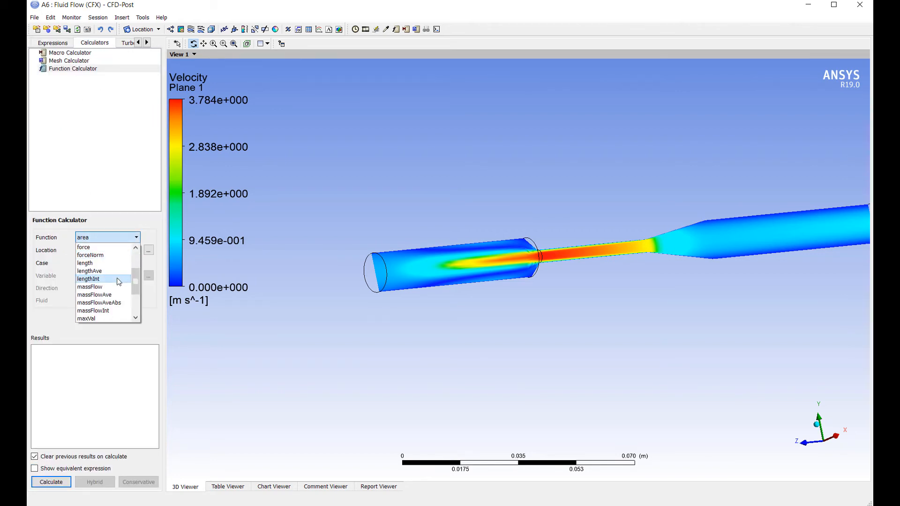
left_click(115, 302)
Step: Set the location to outlet and the variable to HI Prime, and calculate the mass flow average
left_click(108, 250)
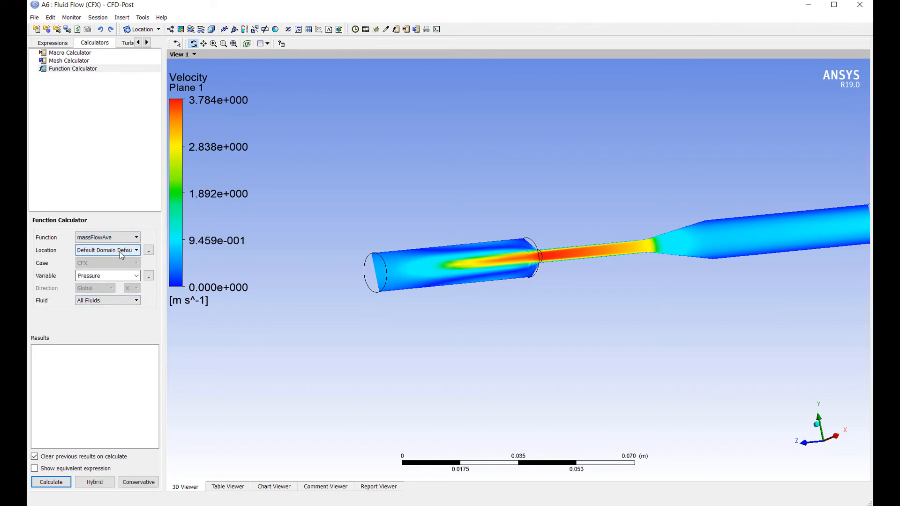
left_click(112, 274)
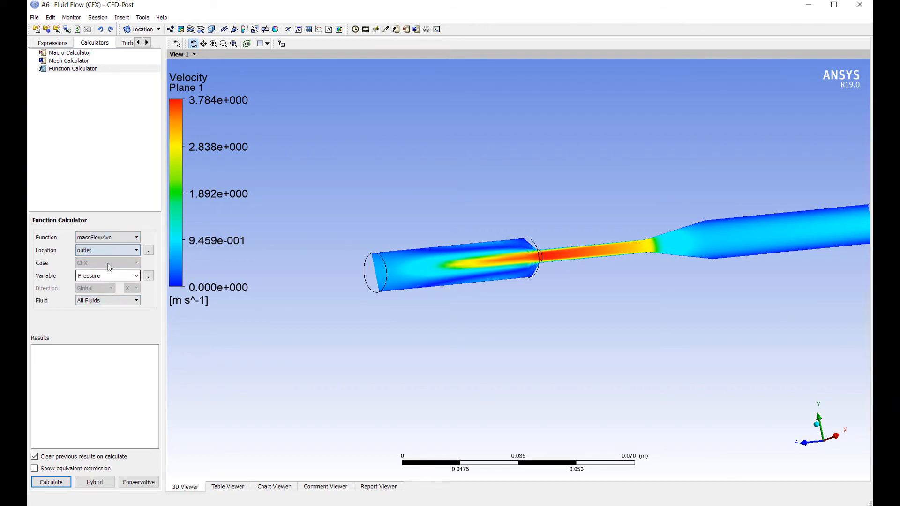
left_click(136, 276)
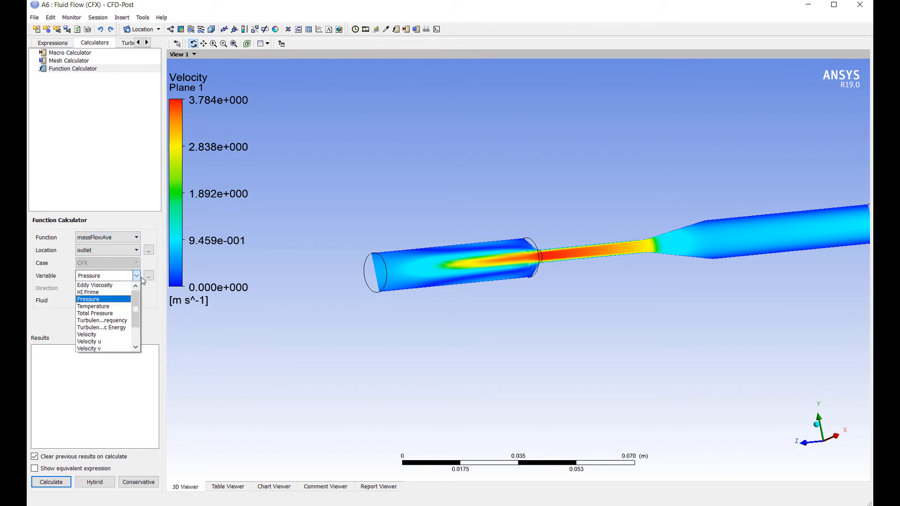
left_click(111, 293)
left_click(60, 486)
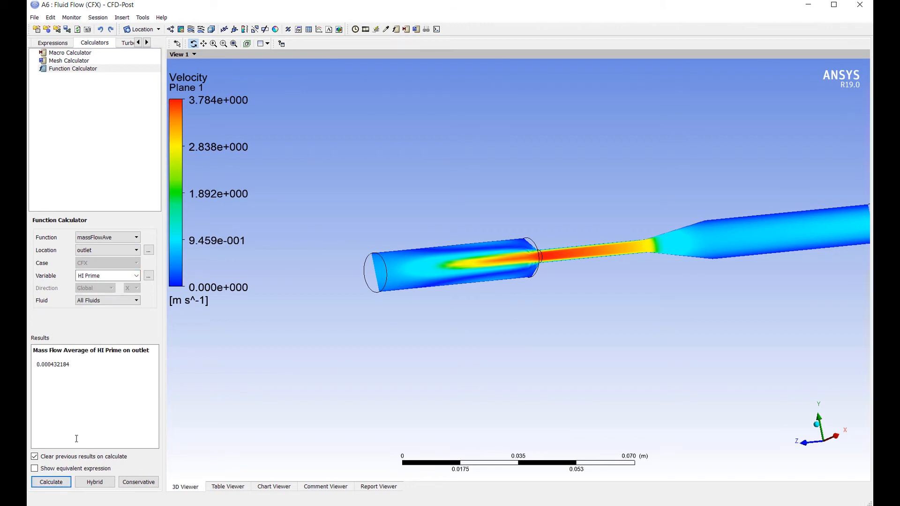
left_click(49, 482)
left_click_drag(119, 365, 36, 365)
right_click(62, 369)
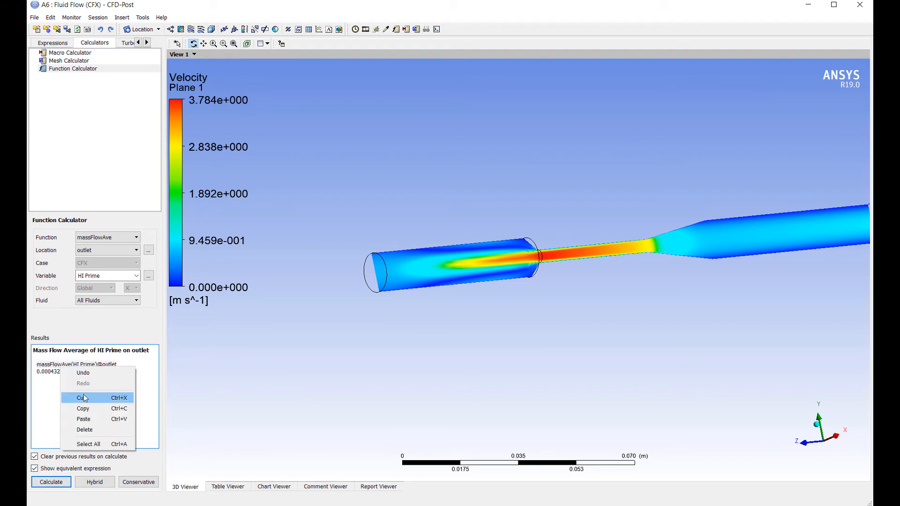
left_click(83, 409)
left_click(51, 43)
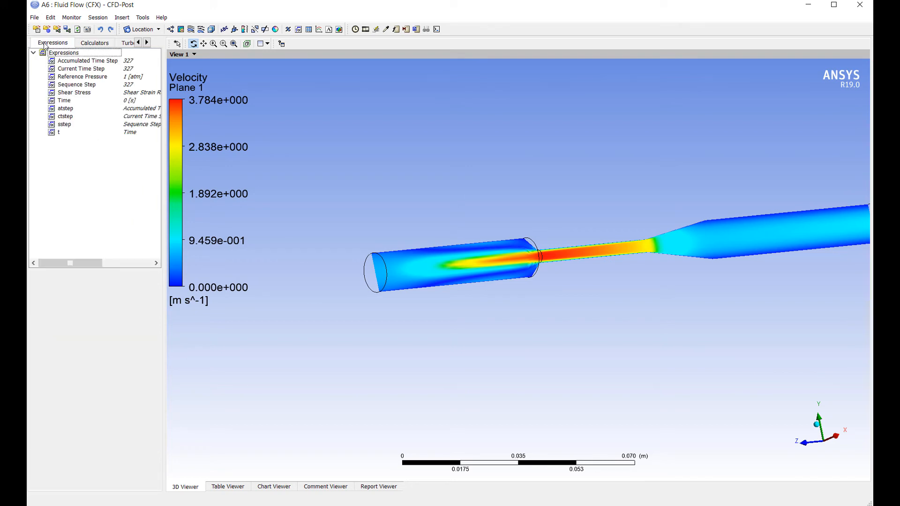
right_click(67, 163)
left_click(82, 167)
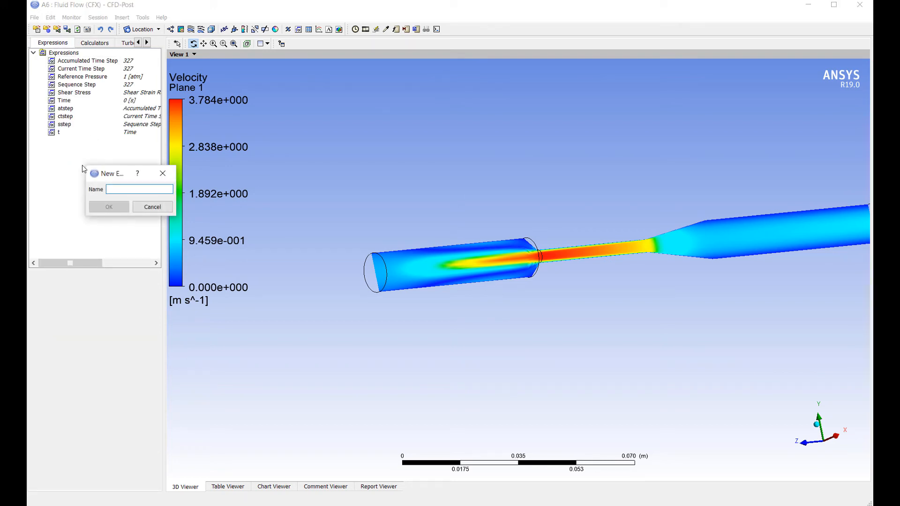
type("Hemo")
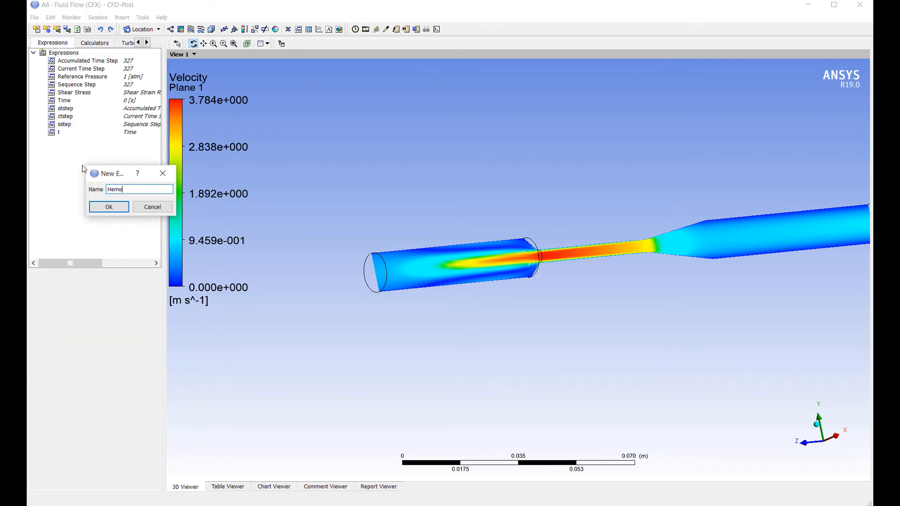
type("lysis Index")
key("Return")
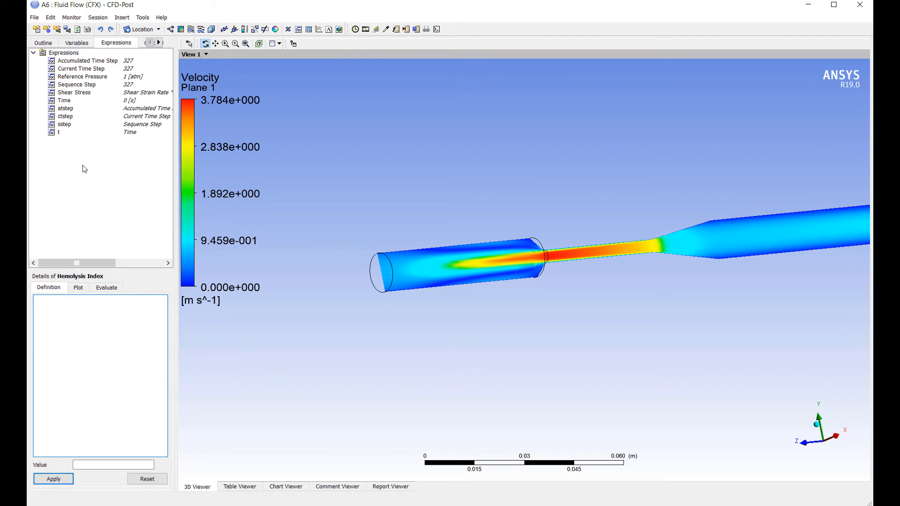
key("ctrl+v")
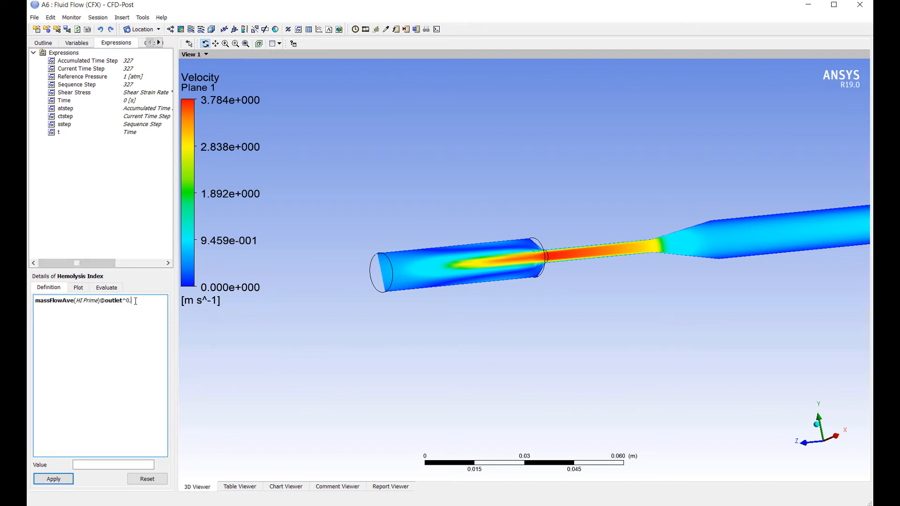
left_click(72, 478)
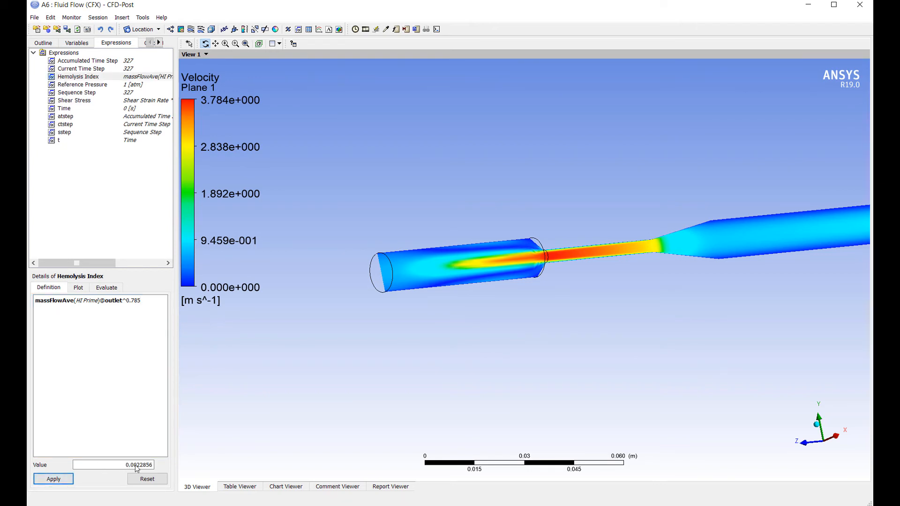
left_click_drag(378, 309, 518, 245)
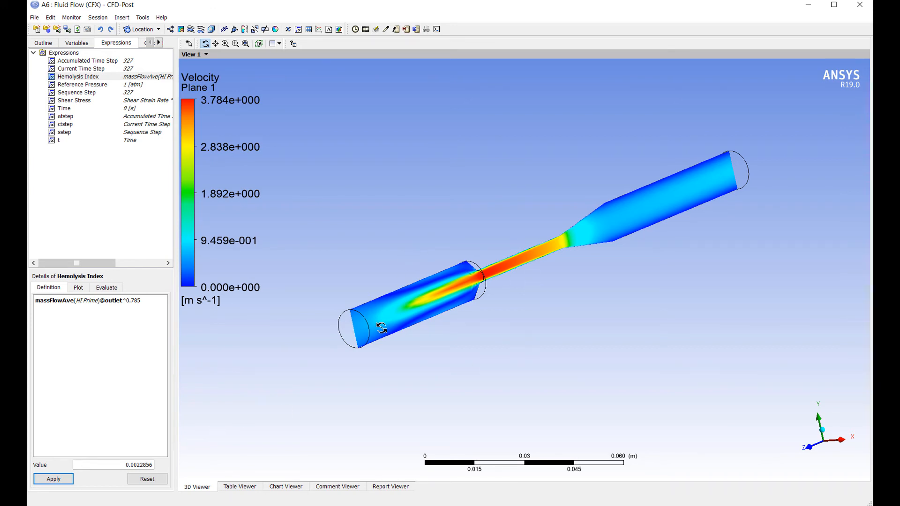
right_click(103, 79)
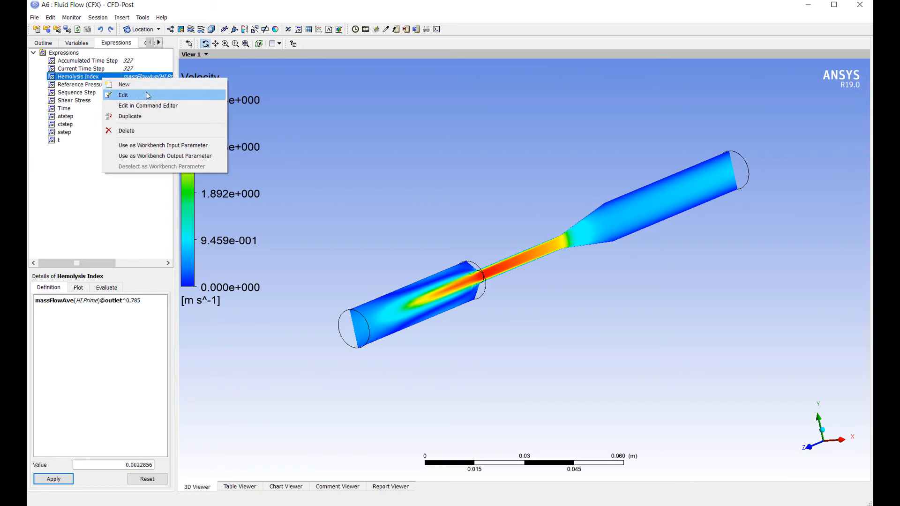
left_click(168, 156)
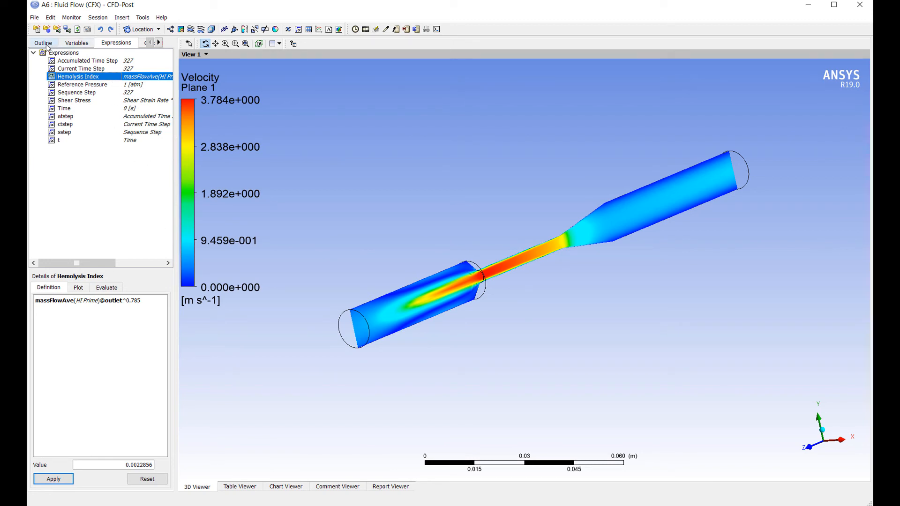
Step: Create a new expression named velocity and start its definition with the CFD-Post function maxVal
right_click(71, 55)
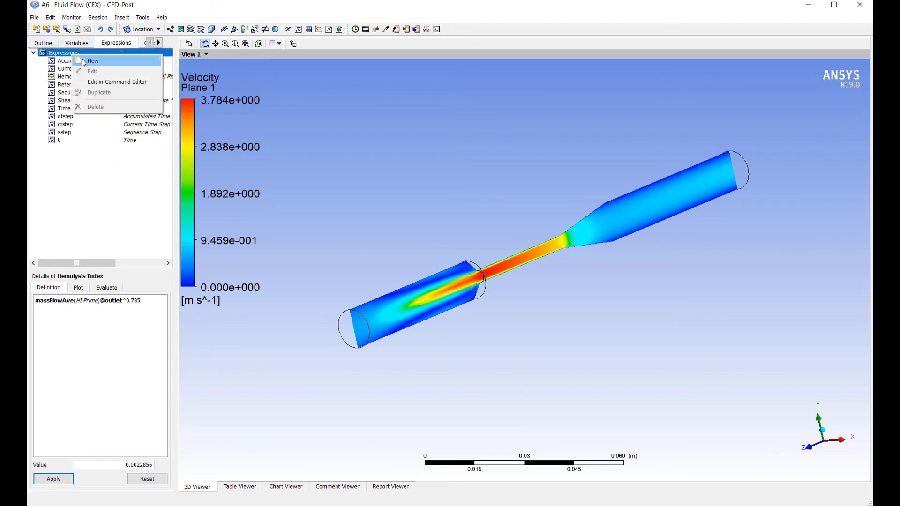
left_click(83, 61)
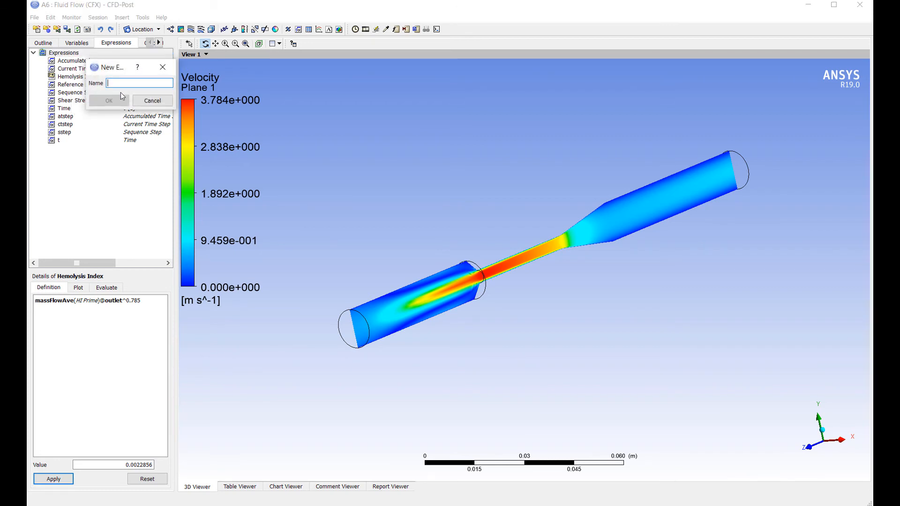
type("velocity")
left_click(121, 96)
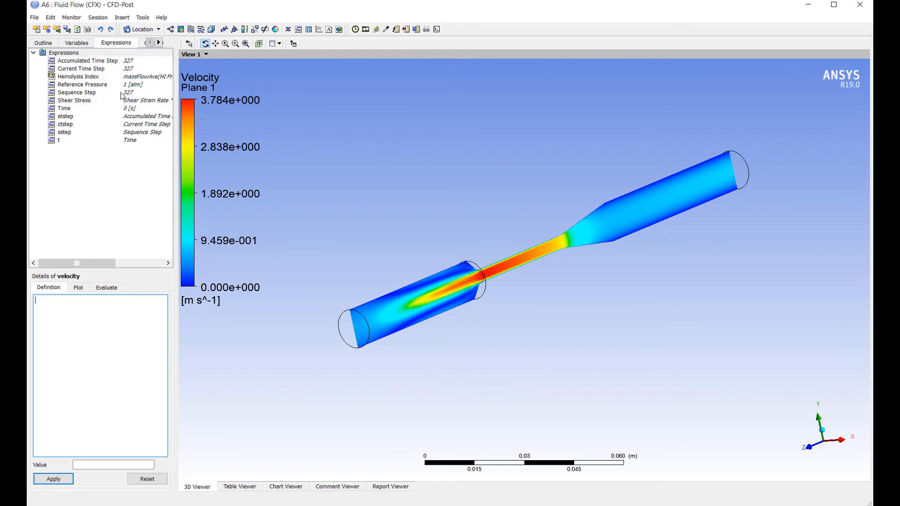
left_click(92, 348)
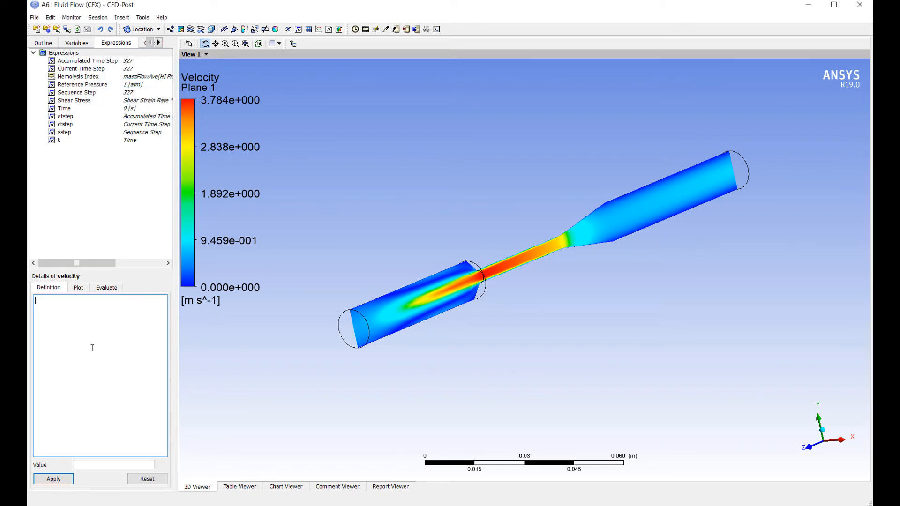
right_click(80, 317)
mouse_move(108, 323)
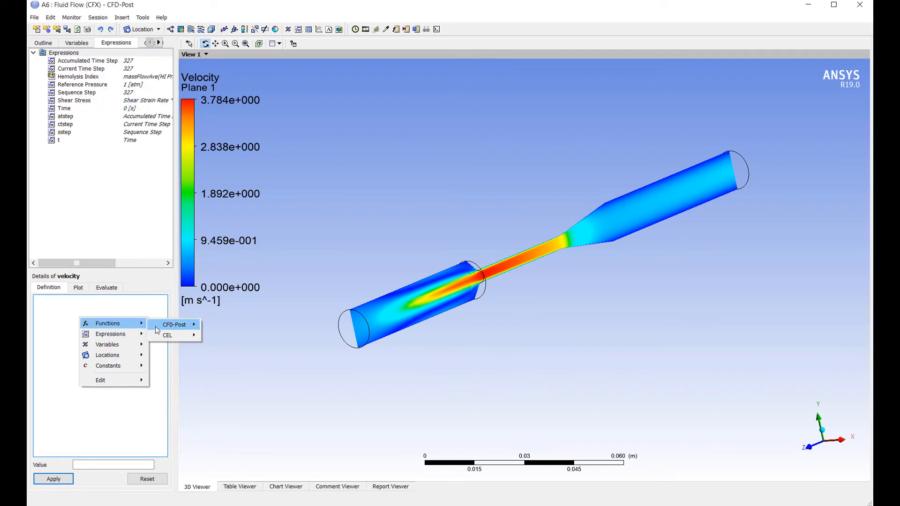
mouse_move(174, 325)
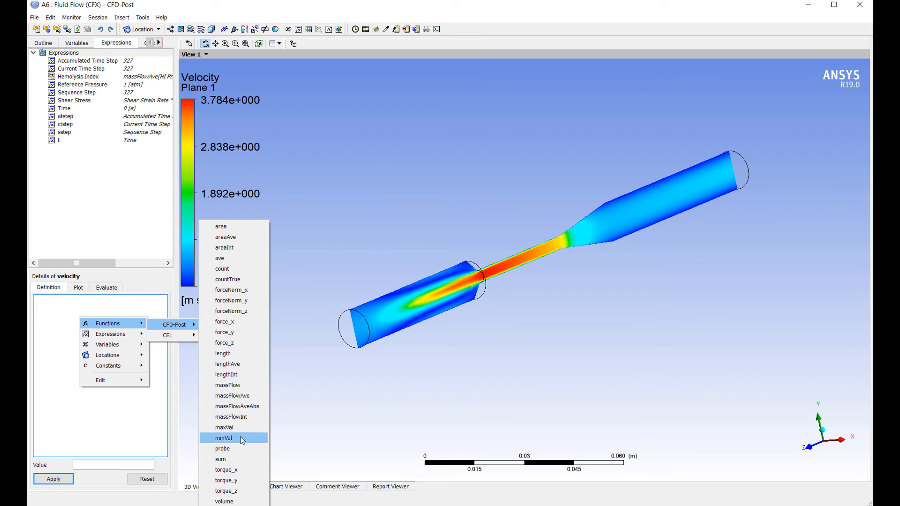
left_click(225, 428)
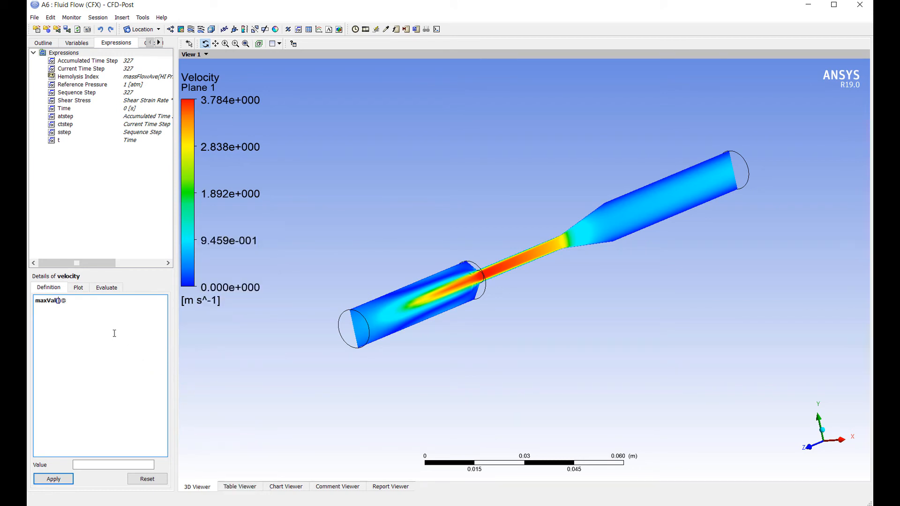
right_click(58, 300)
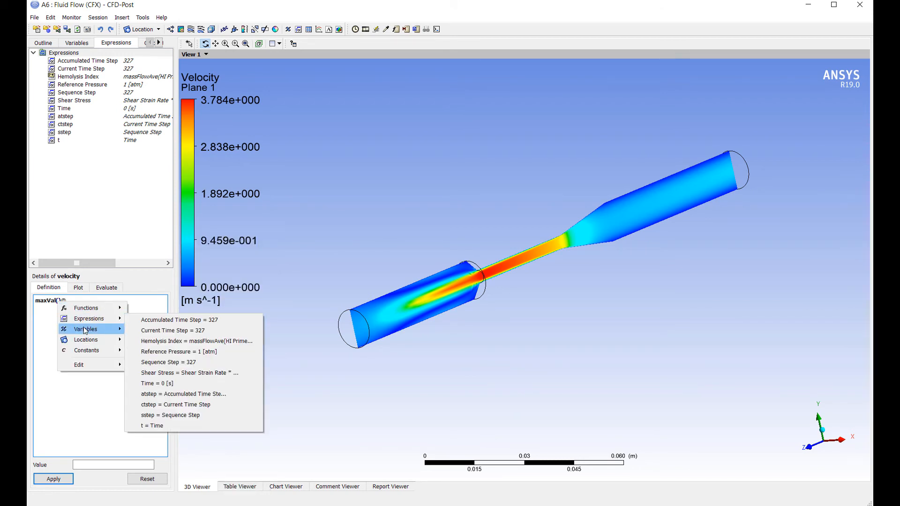
mouse_move(85, 329)
left_click(170, 438)
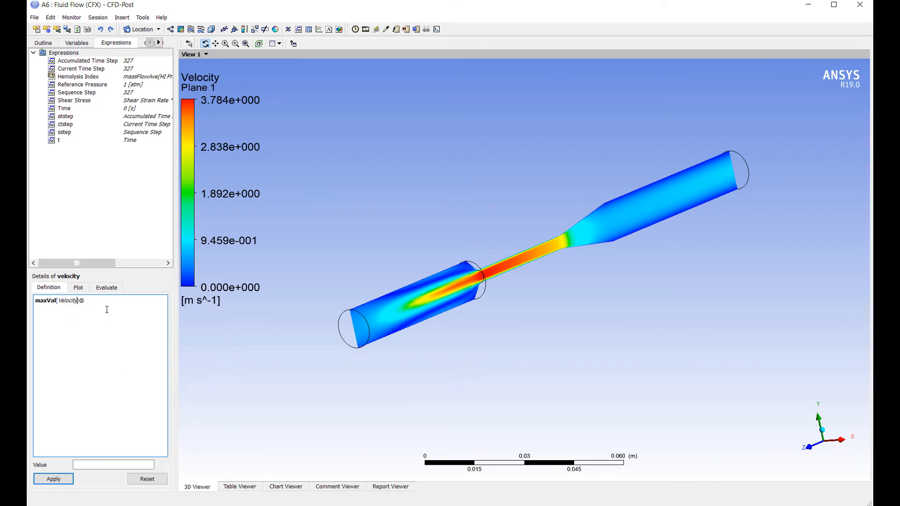
right_click(107, 305)
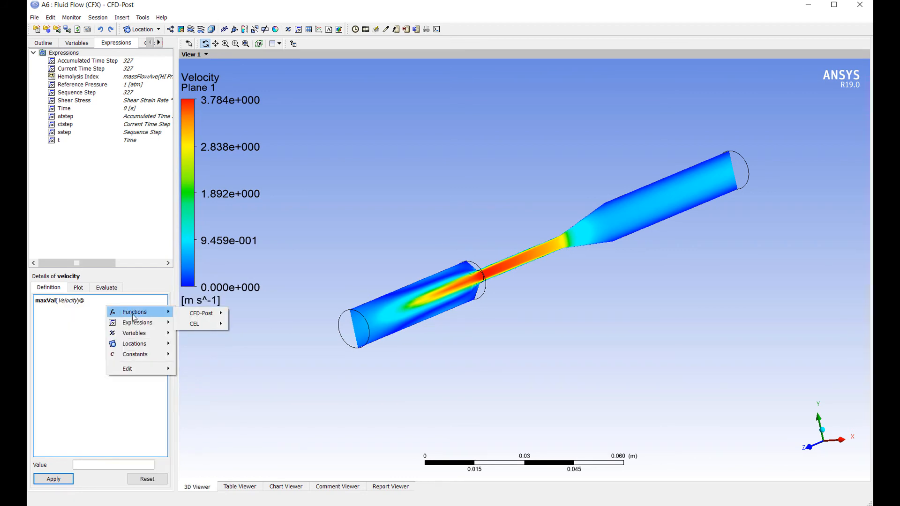
mouse_move(141, 344)
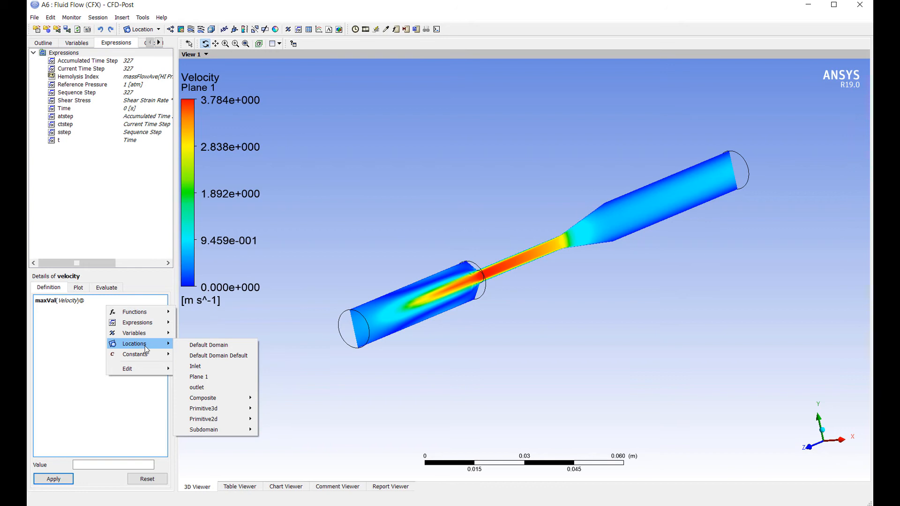
left_click(206, 343)
left_click(55, 479)
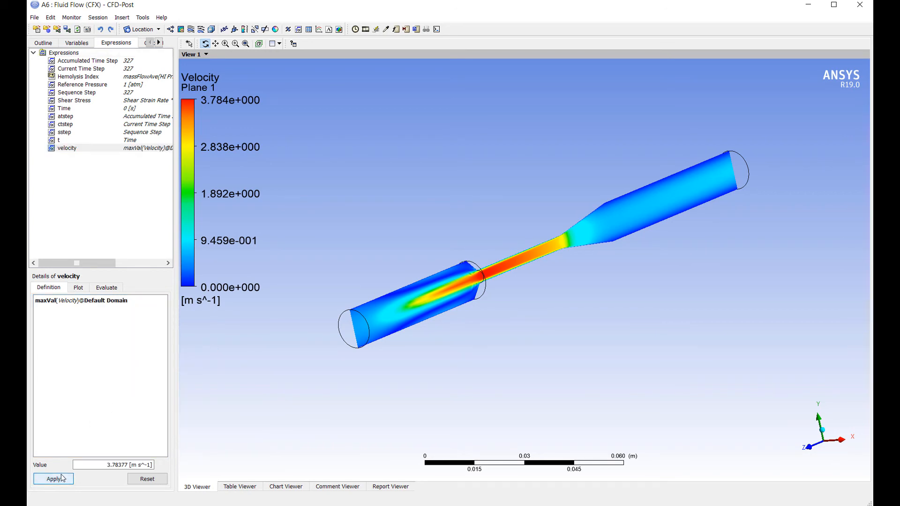
right_click(83, 150)
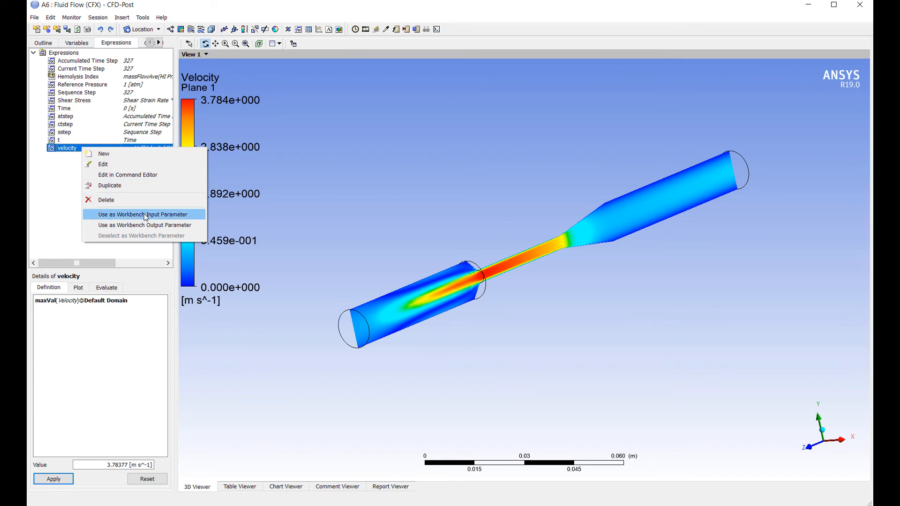
left_click(148, 226)
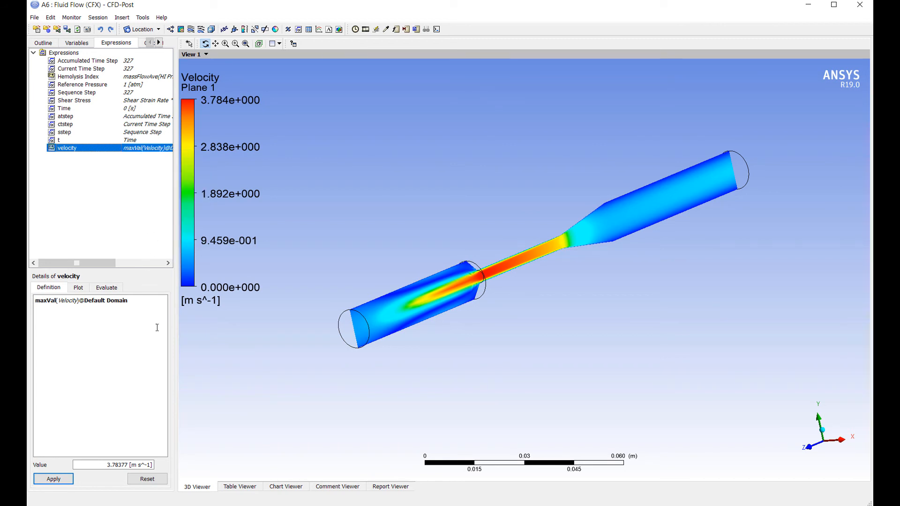
Step: Switch to CFX-Pre and copy 0.322233[m/s] from the W velocity component in the Inlet boundary details
left_click(524, 505)
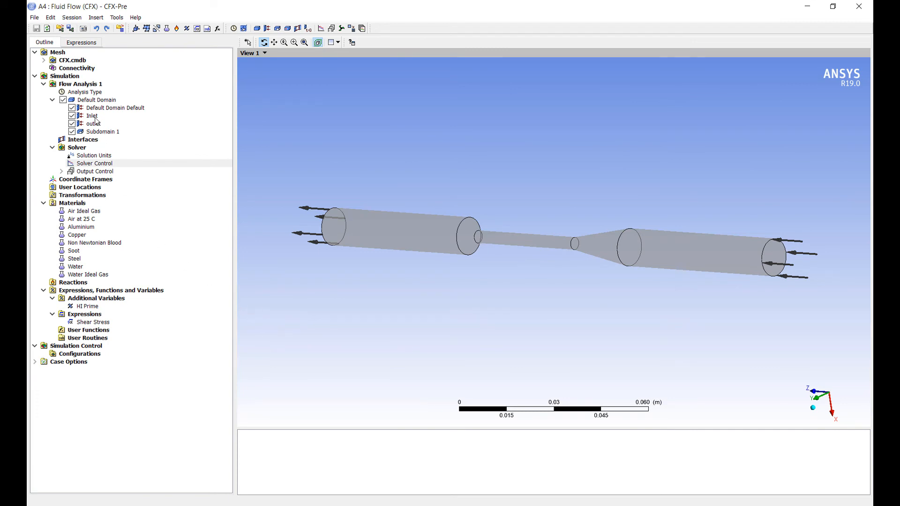
double_click(93, 116)
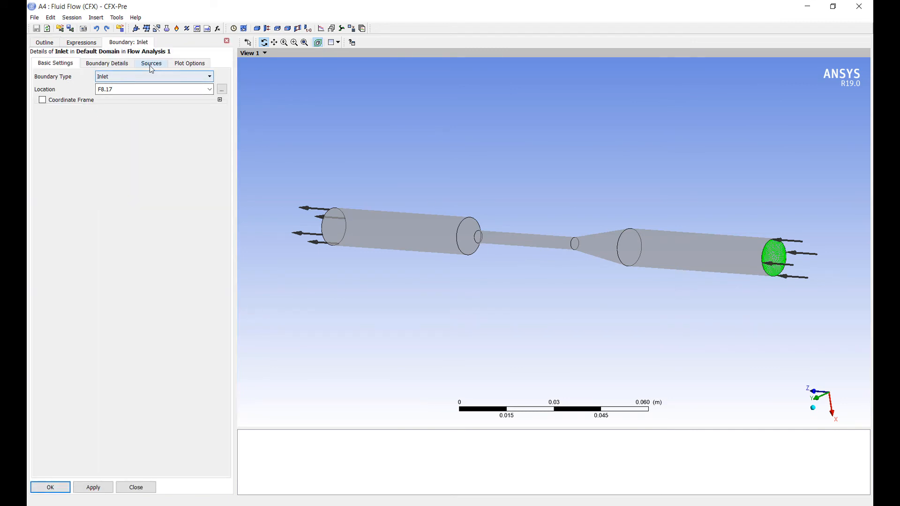
left_click(108, 63)
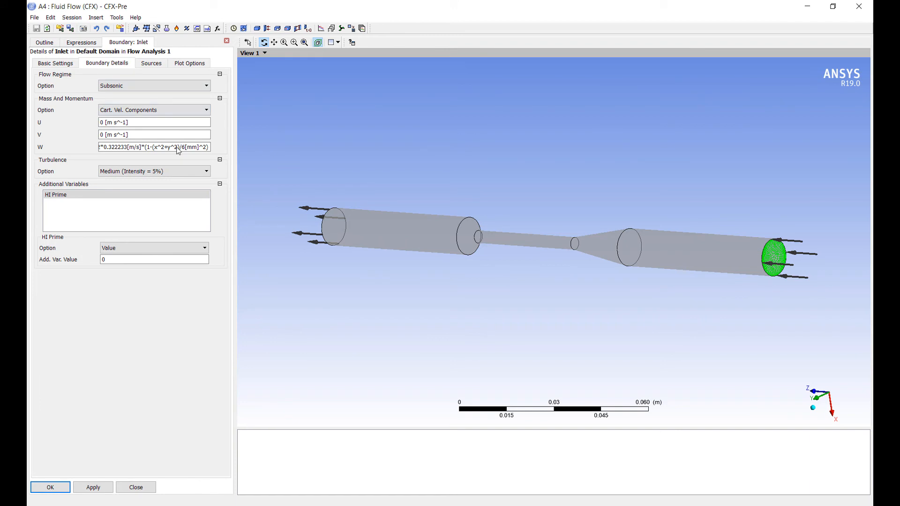
left_click(170, 147)
key("Home")
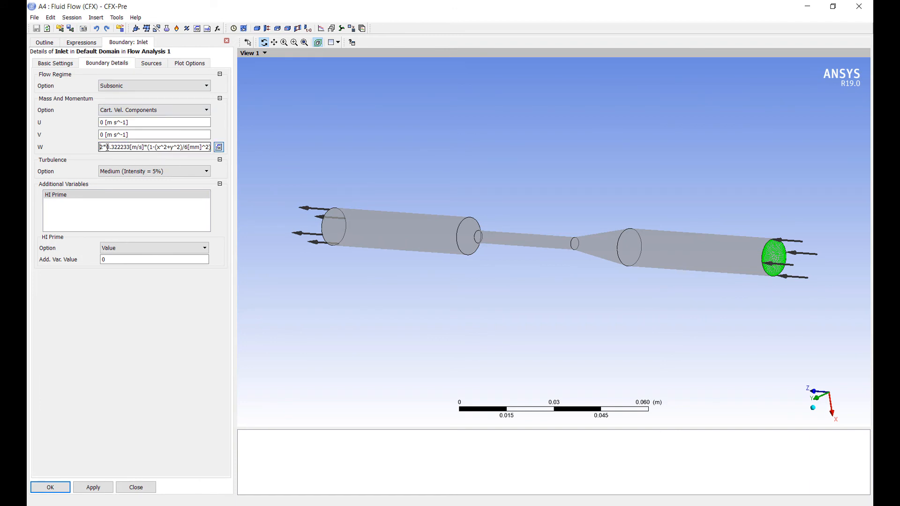
left_click_drag(107, 148, 146, 147)
key("ctrl+c")
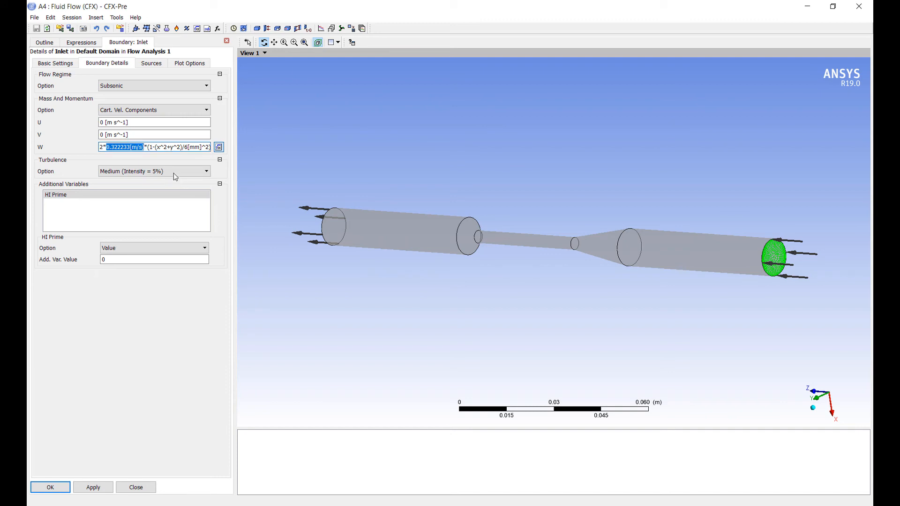
Step: Create an expression named InletVelocityAvg and paste 0.322233[m/s] as its definition
left_click(81, 41)
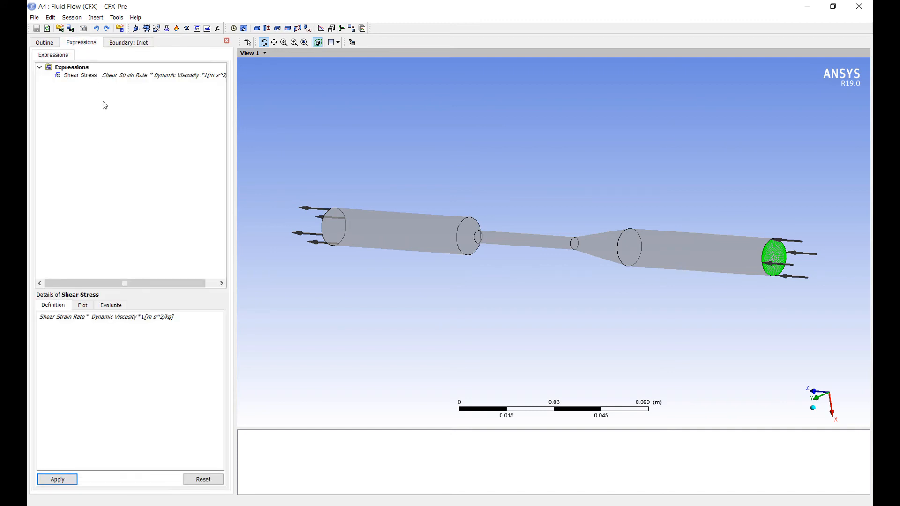
right_click(75, 69)
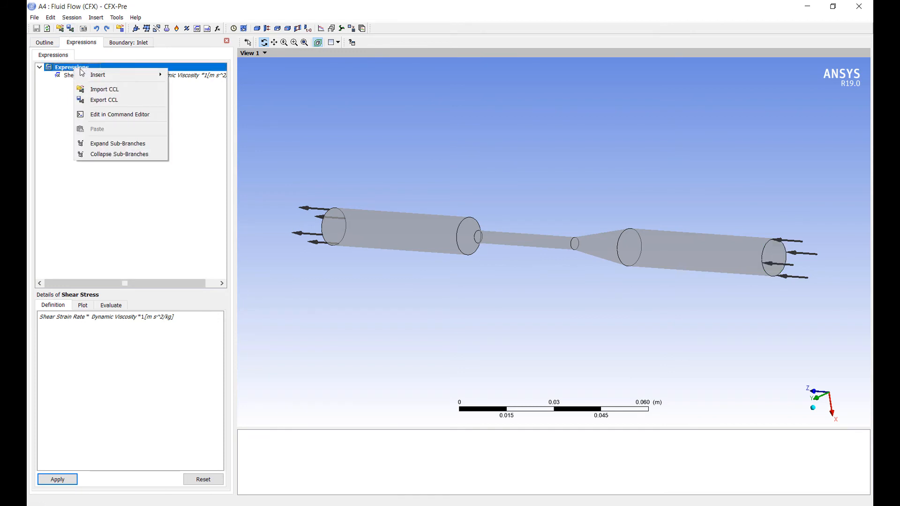
mouse_move(87, 75)
left_click(178, 82)
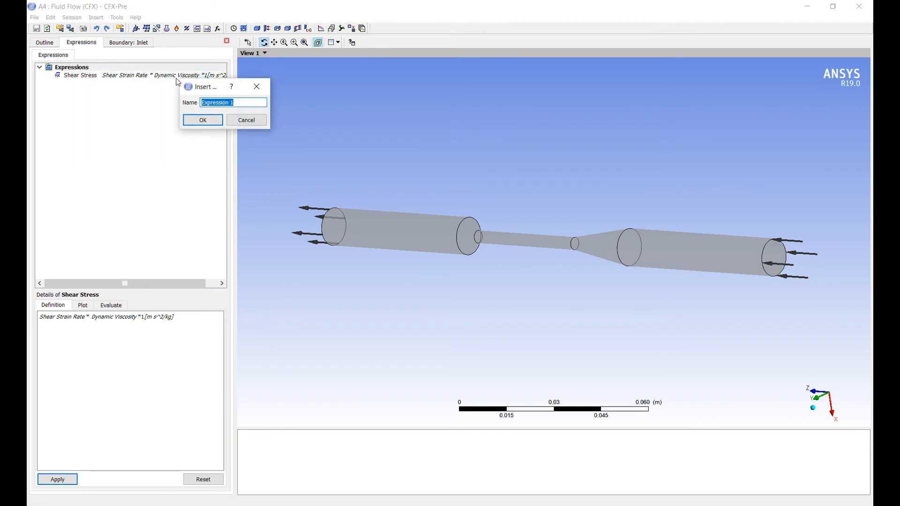
type("InletVelocityAvg")
key("Return")
key("ctrl+v")
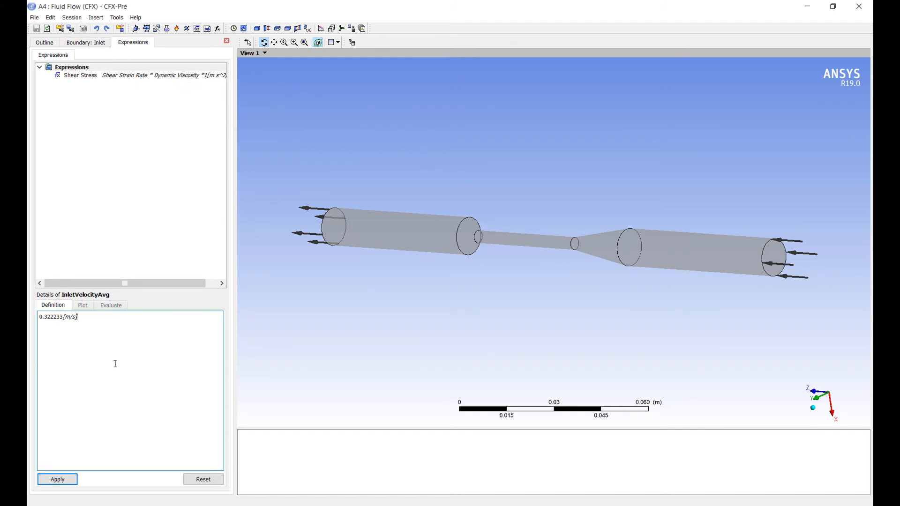
left_click(57, 479)
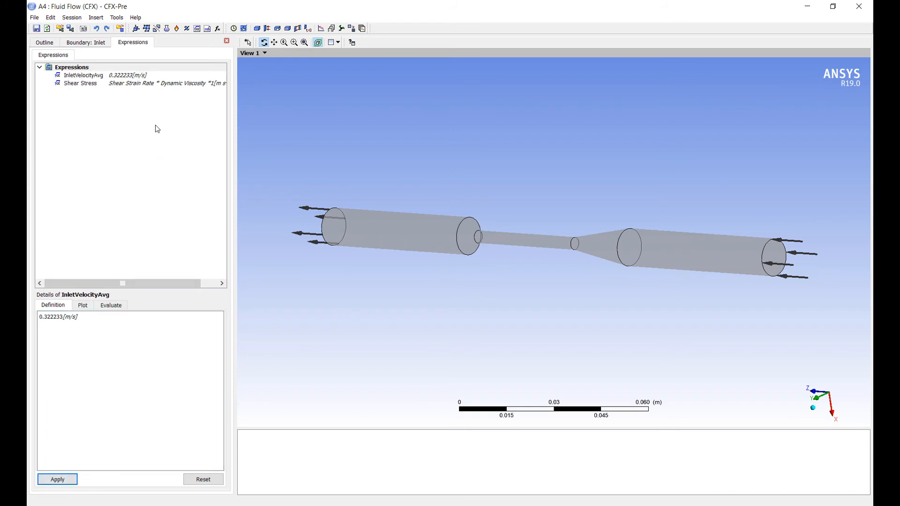
Step: Make the InletVelocityAvg expression a Workbench input parameter
left_click(85, 75)
right_click(84, 76)
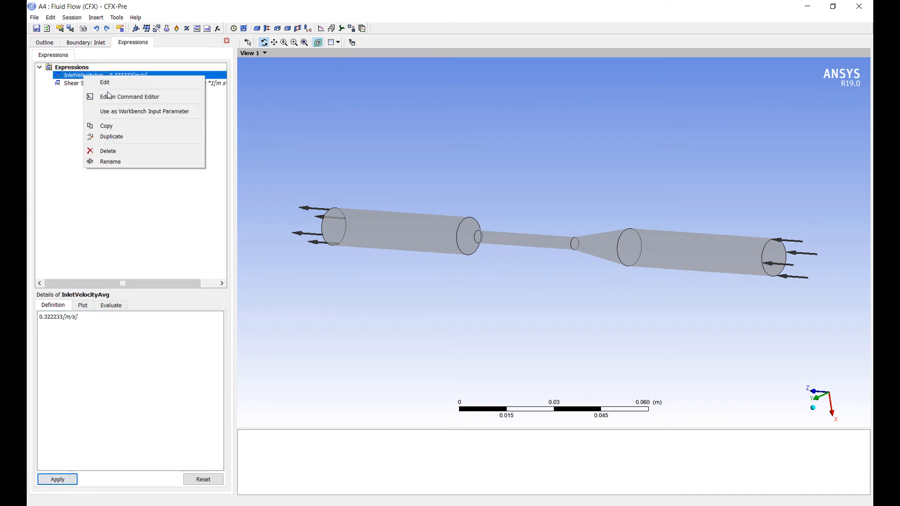
left_click(131, 111)
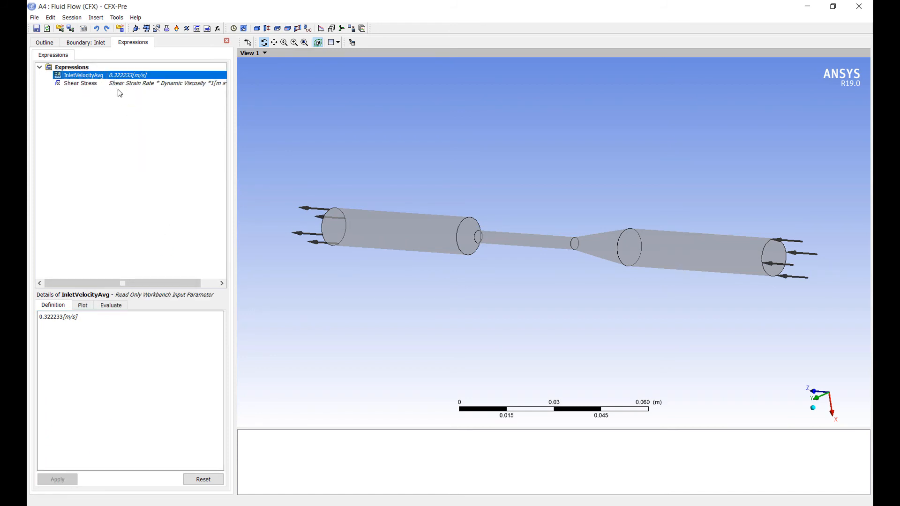
Step: Replace 0.322233[m/s] in the Inlet's W velocity component with the InletVelocityAvg expression and accept the boundary settings
left_click(88, 45)
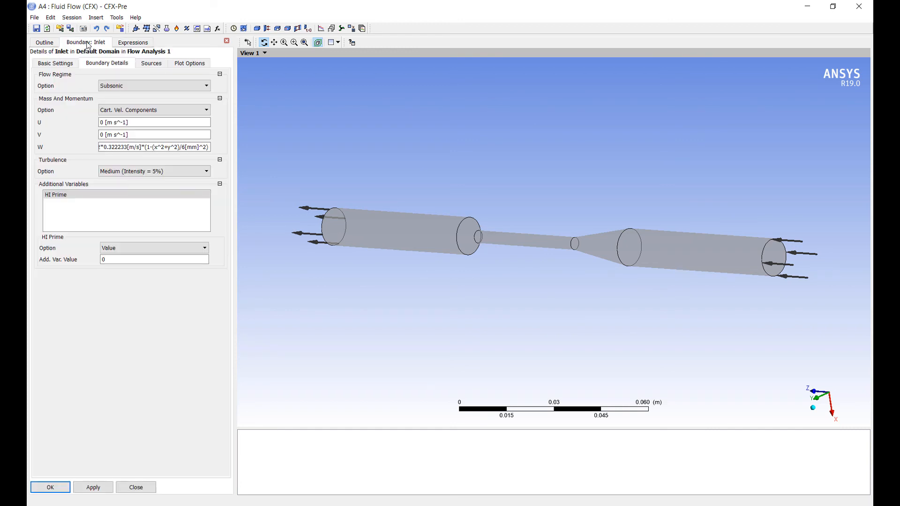
left_click(141, 148)
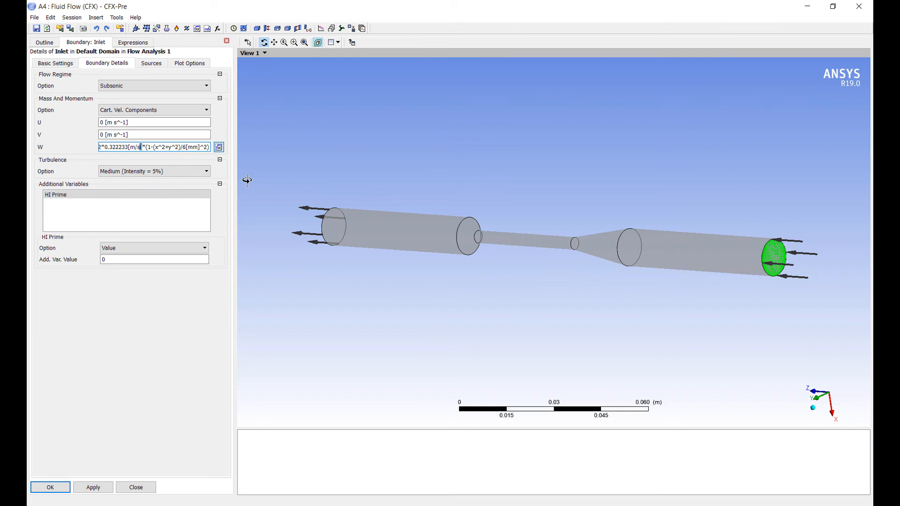
key("shift+Left")
key("shift+Left")
key("shift+Left")
key("shift+Left")
key("shift+Left")
key("shift+Left")
key("shift+Left")
key("shift+Left")
key("shift+Left")
key("shift+Left")
key("shift+Left")
key("shift+Left")
key("shift+Left")
key("BackSpace")
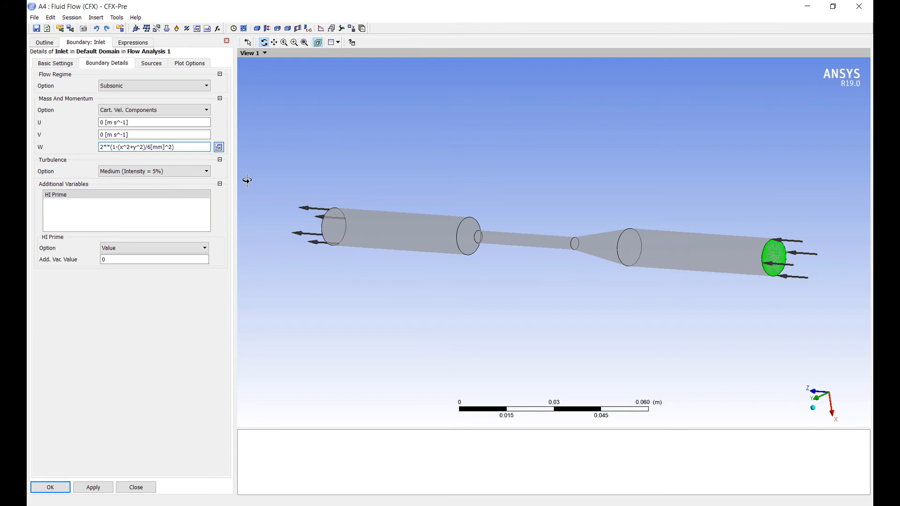
right_click(106, 145)
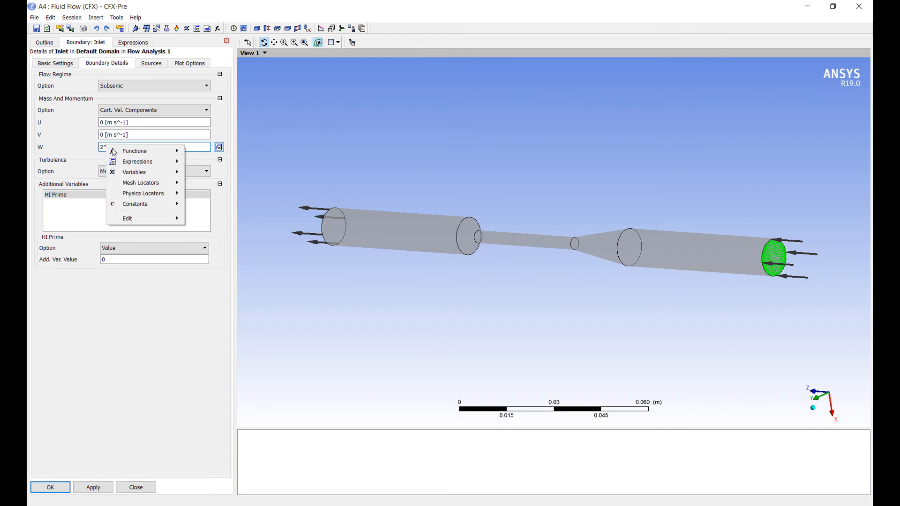
mouse_move(143, 165)
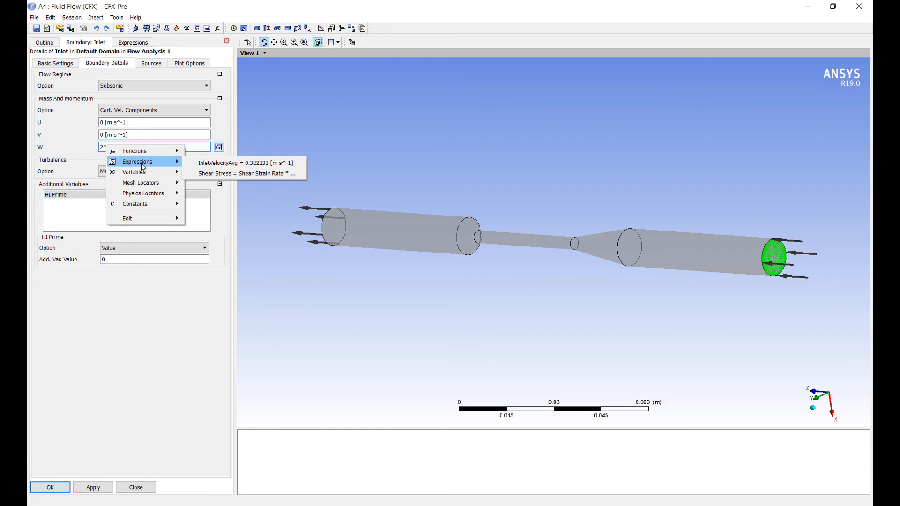
left_click(225, 164)
left_click(51, 488)
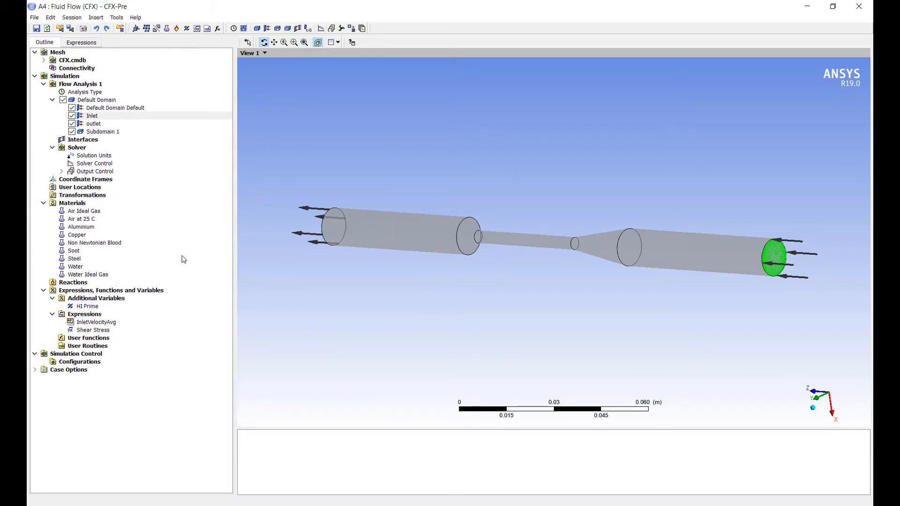
Step: Open the Solver Control details in CFX-Pre, check the Timescale Factor and accept the settings
double_click(94, 164)
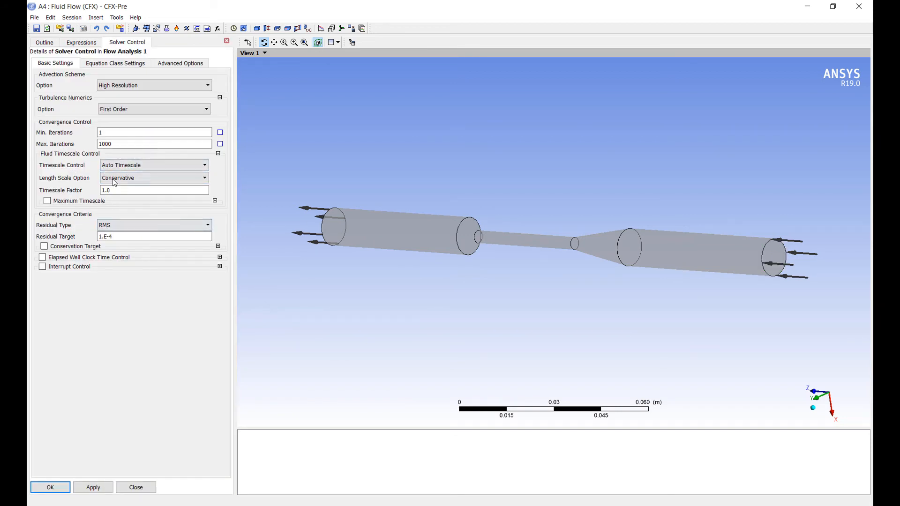
left_click(123, 192)
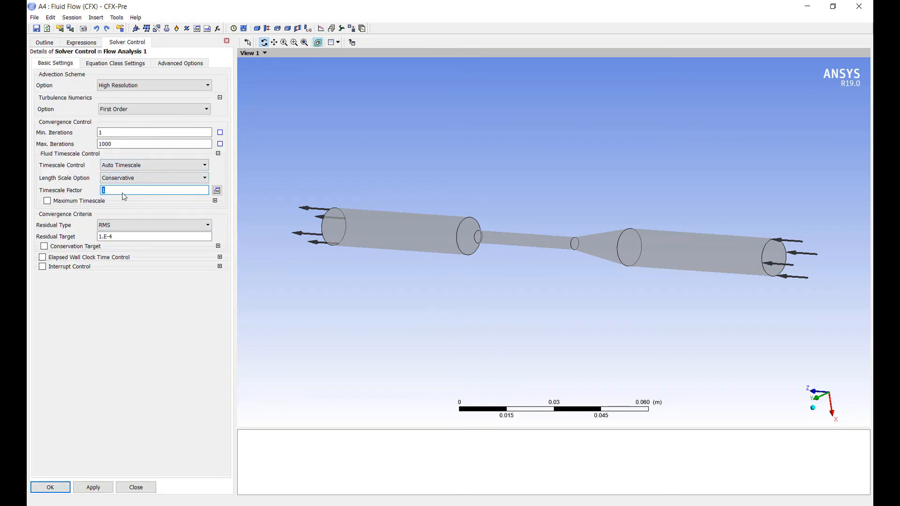
left_click(51, 488)
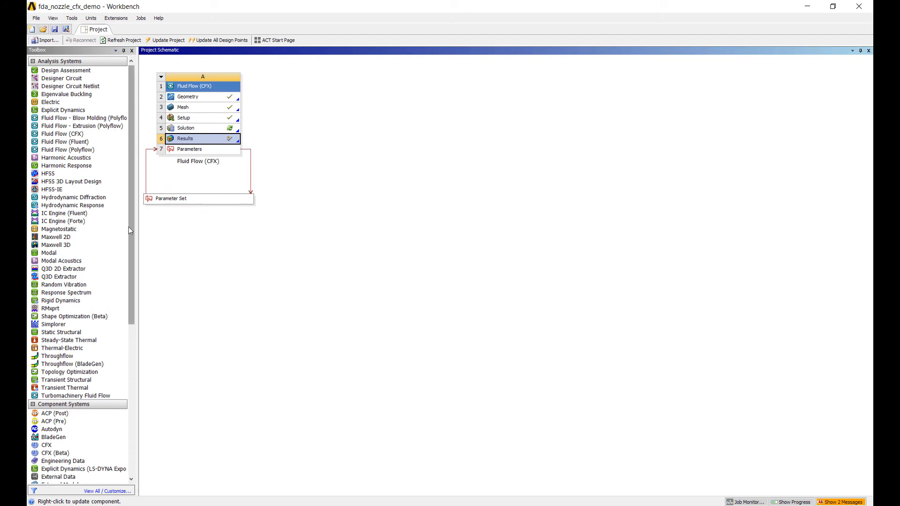
Step: In Workbench, add a Response Surface Optimization system to the Parameter Set and open its Design of Experiments
scroll(114, 398, "down", 10)
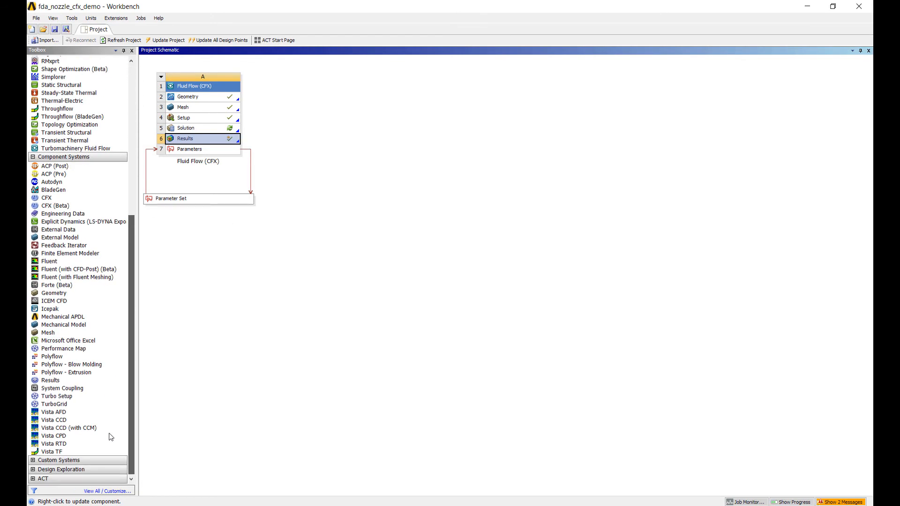
left_click(34, 470)
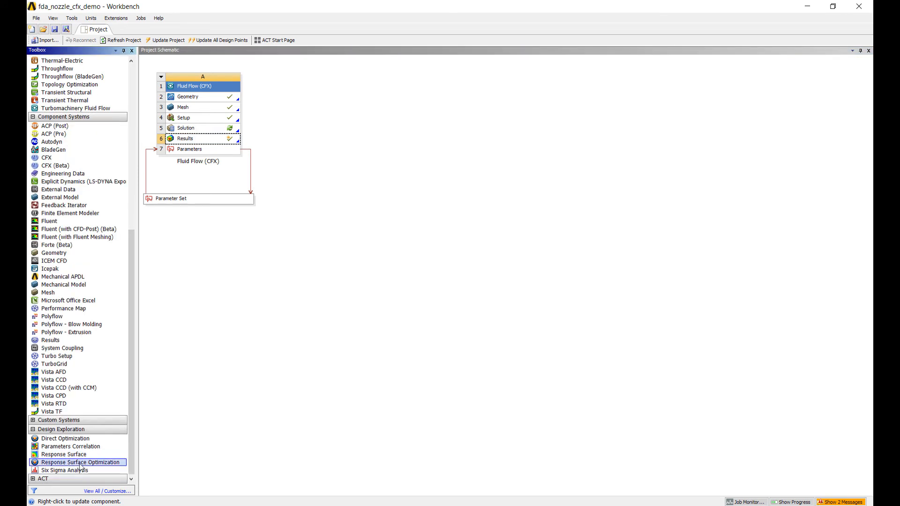
left_click_drag(80, 466, 221, 210)
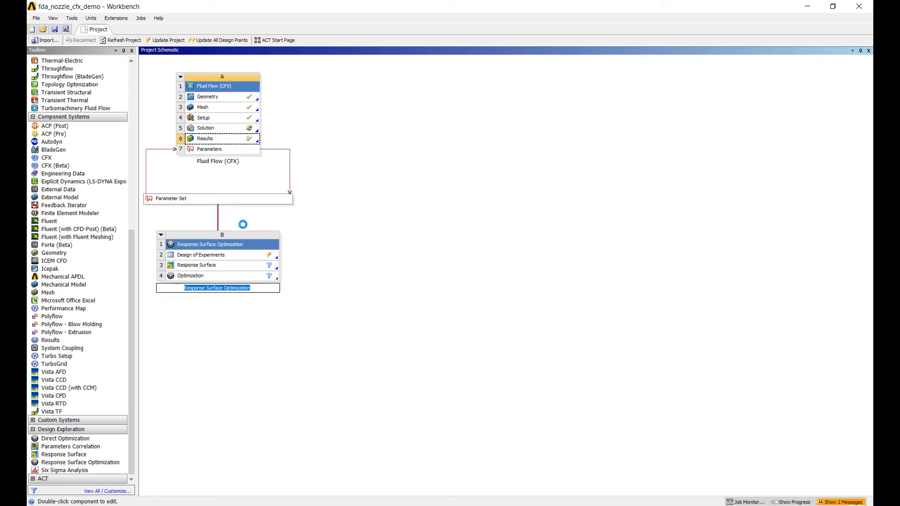
double_click(233, 255)
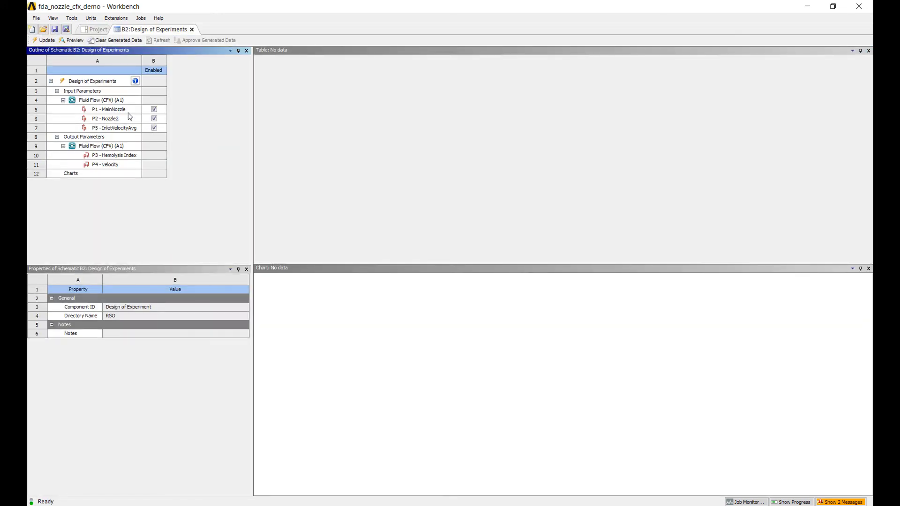
Step: Check the MainNozzle and Nozzle2 ranges, and set InletVelocityAvg's lower bound to 0.3 and upper bound to 0.4 m/s
left_click(127, 113)
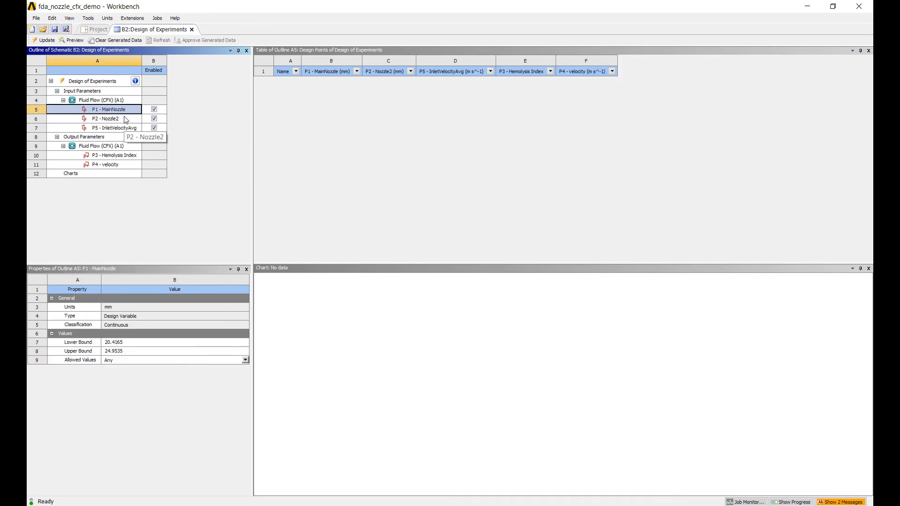
left_click(126, 121)
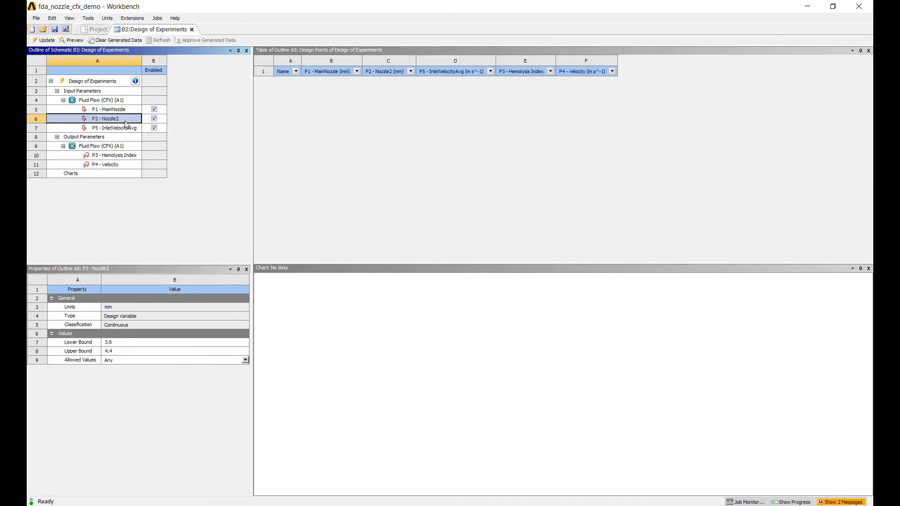
left_click(128, 111)
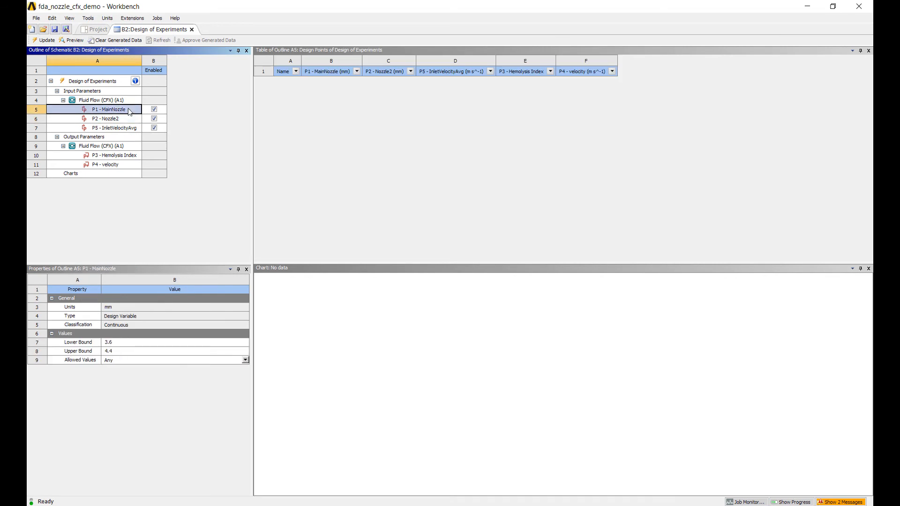
left_click(131, 131)
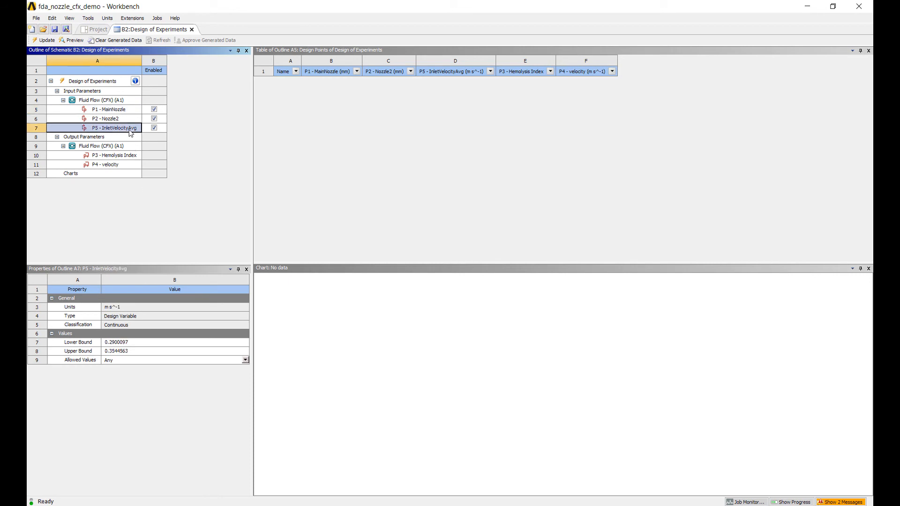
left_click(146, 345)
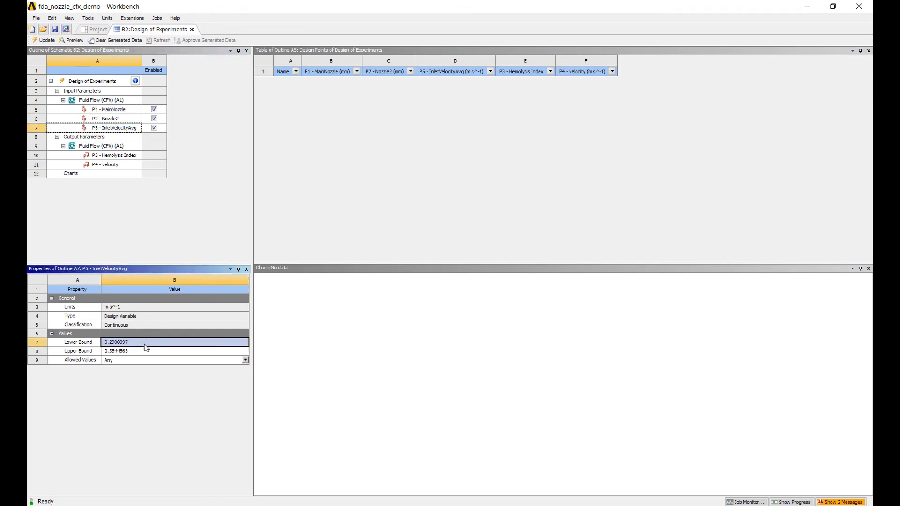
type("0.3")
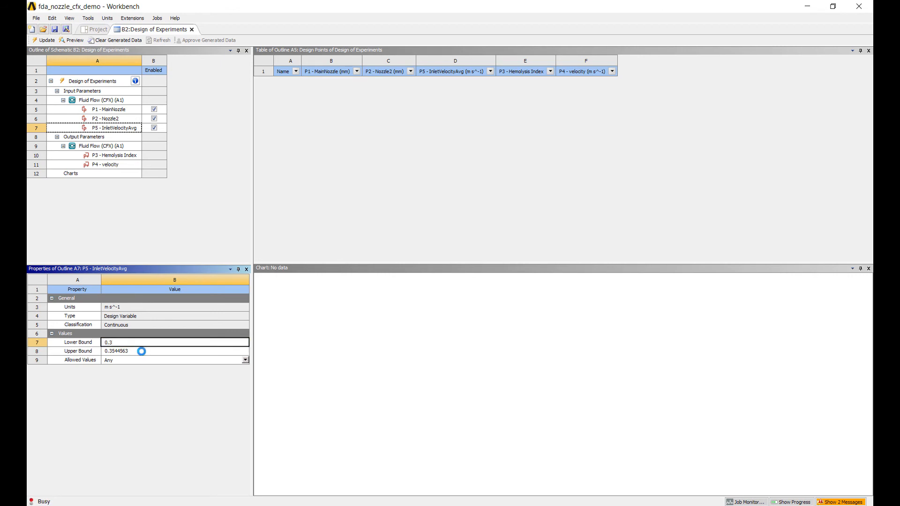
left_click(141, 352)
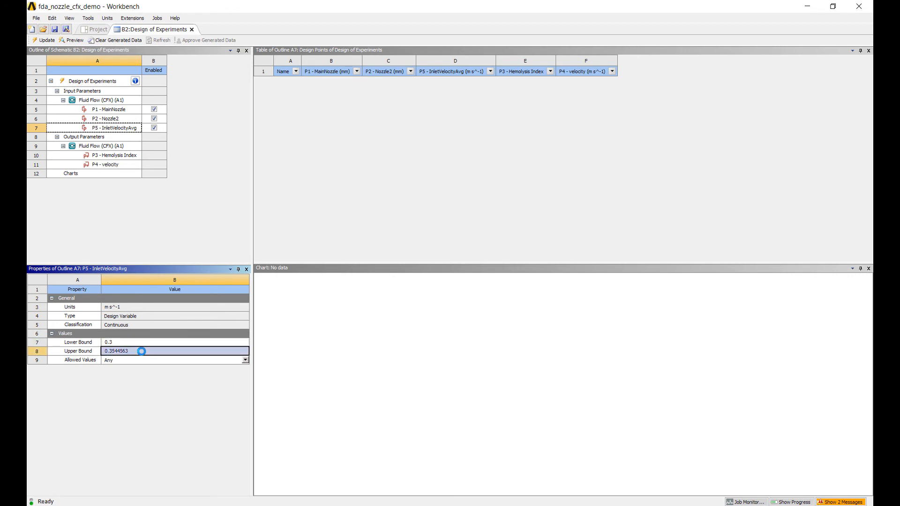
type("0.4")
Step: Set the MainNozzle parameter's lower bound to 20 mm and upper bound to 30 mm
left_click(113, 109)
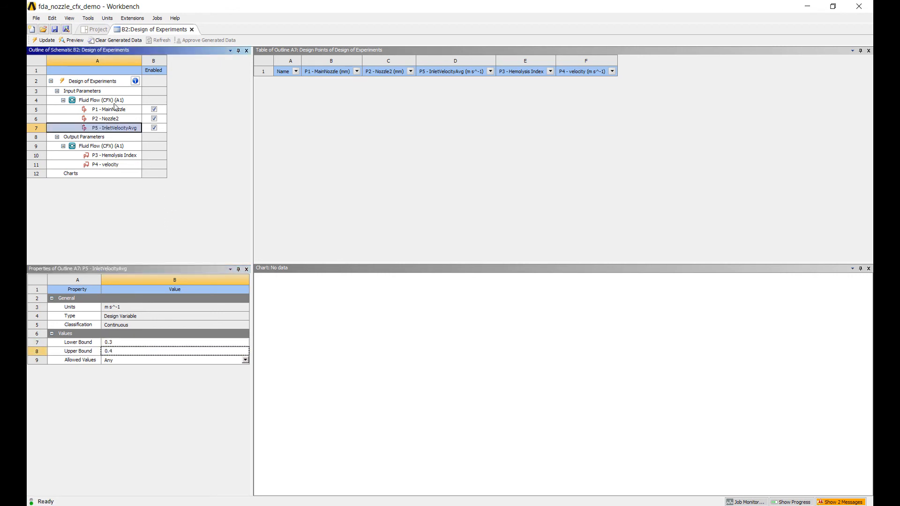
left_click(133, 343)
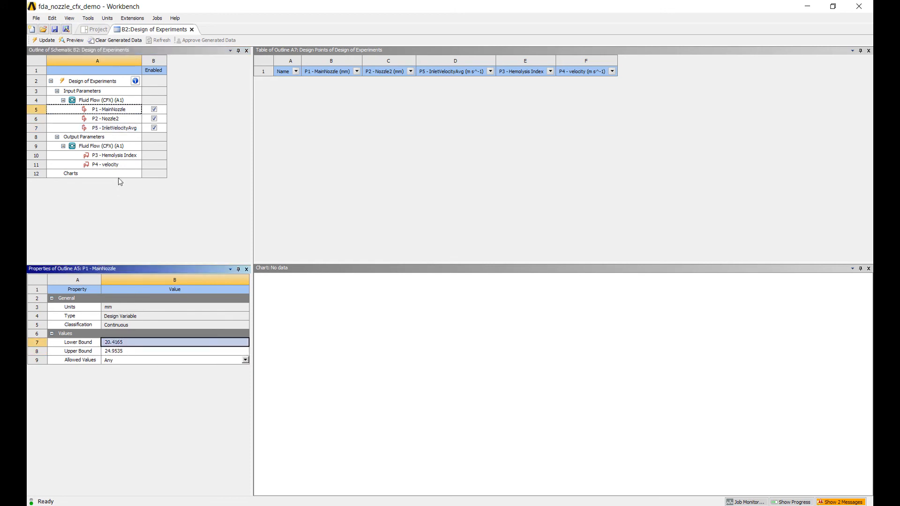
type("15")
left_click(131, 351)
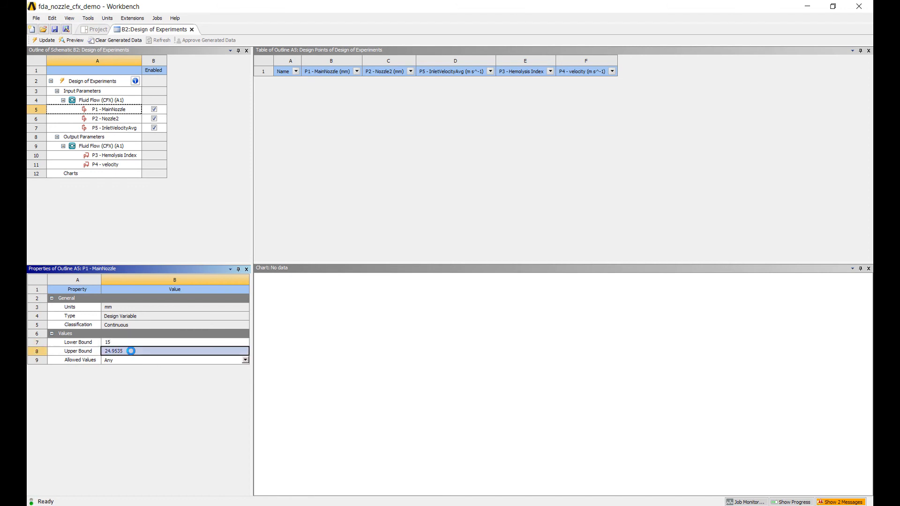
type("2")
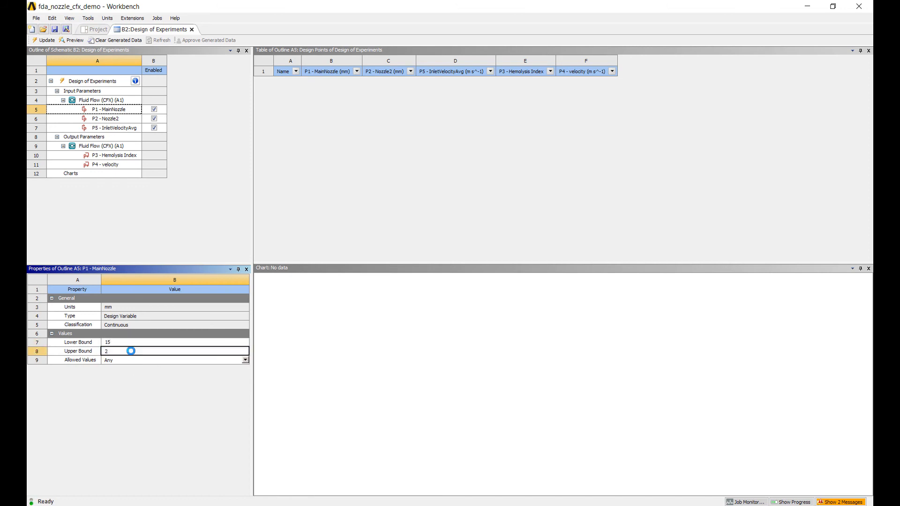
type("0")
left_click(130, 342)
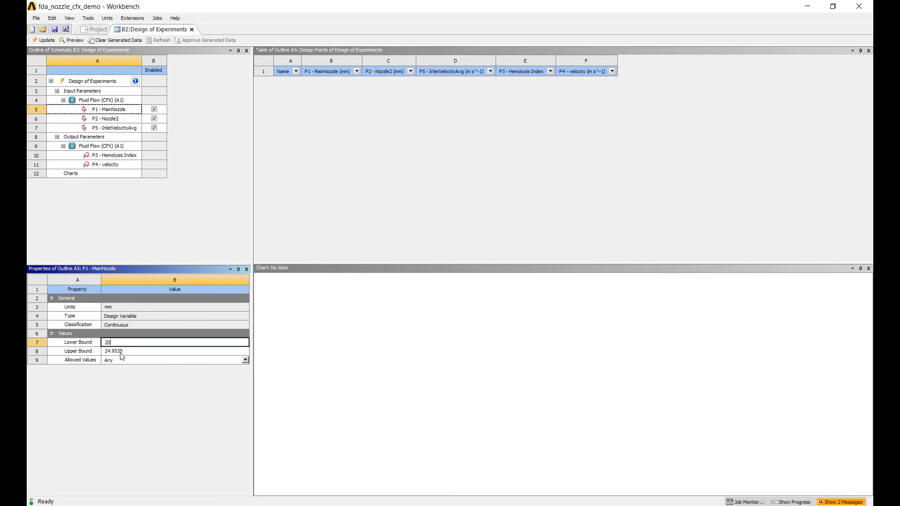
left_click(121, 352)
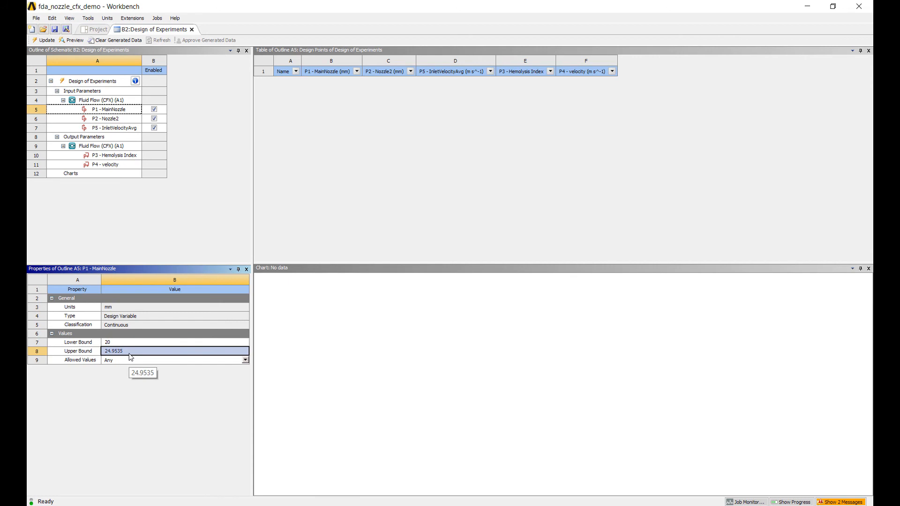
Step: Set the Nozzle2 parameter's lower bound to 5 mm and upper bound to 10 mm
left_click(117, 120)
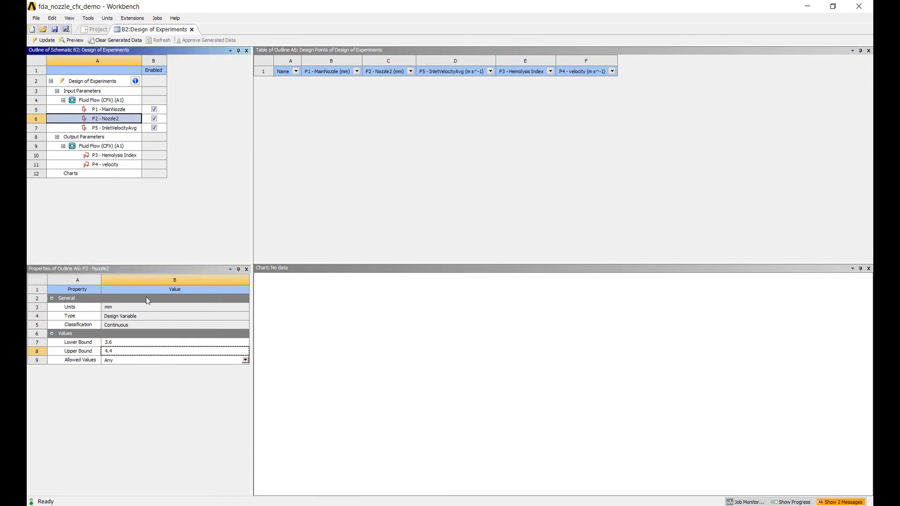
left_click(141, 344)
left_click(141, 344)
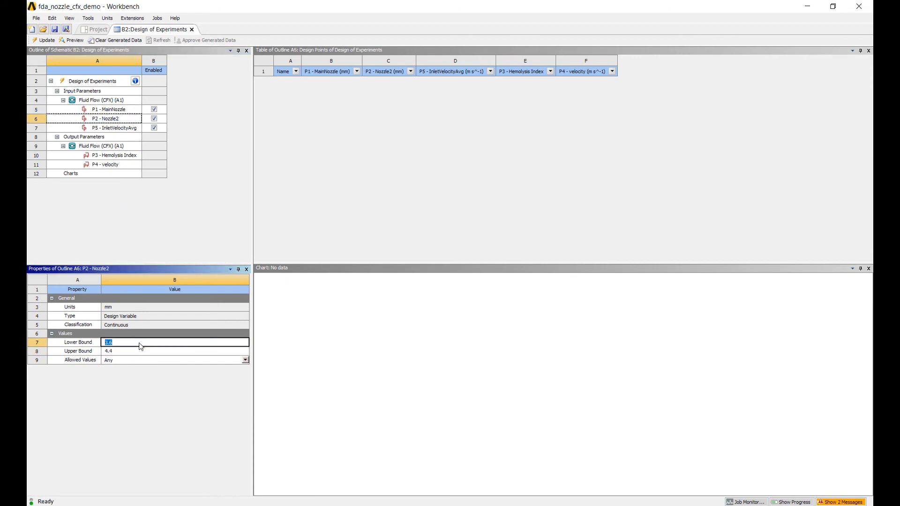
left_click(133, 356)
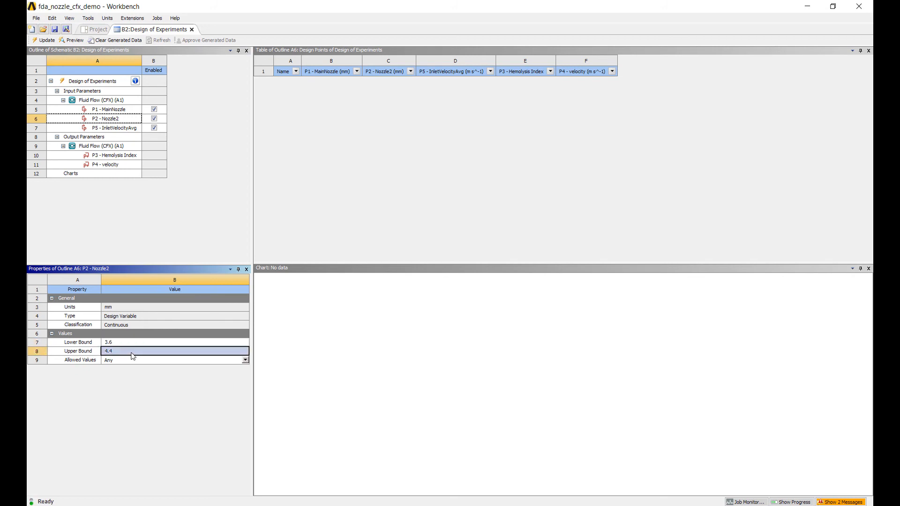
left_click(131, 355)
type("10")
left_click(128, 344)
left_click(128, 343)
type("5")
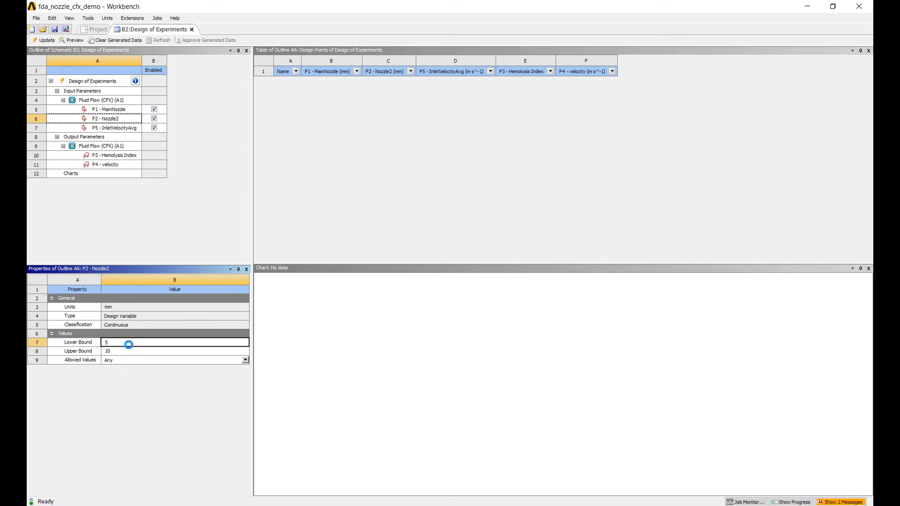
key("Return")
Step: Preview the design points of the Design of Experiments and update them to compute the output parameters
left_click(74, 41)
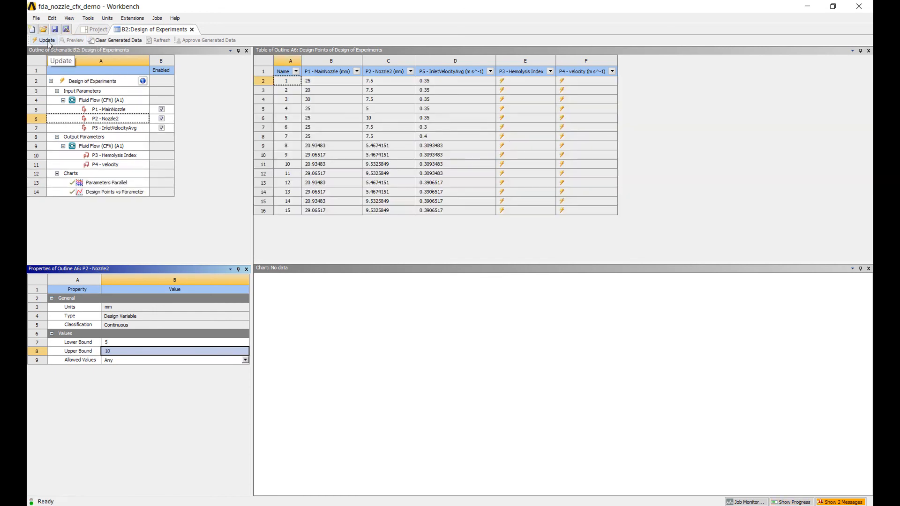
left_click(47, 41)
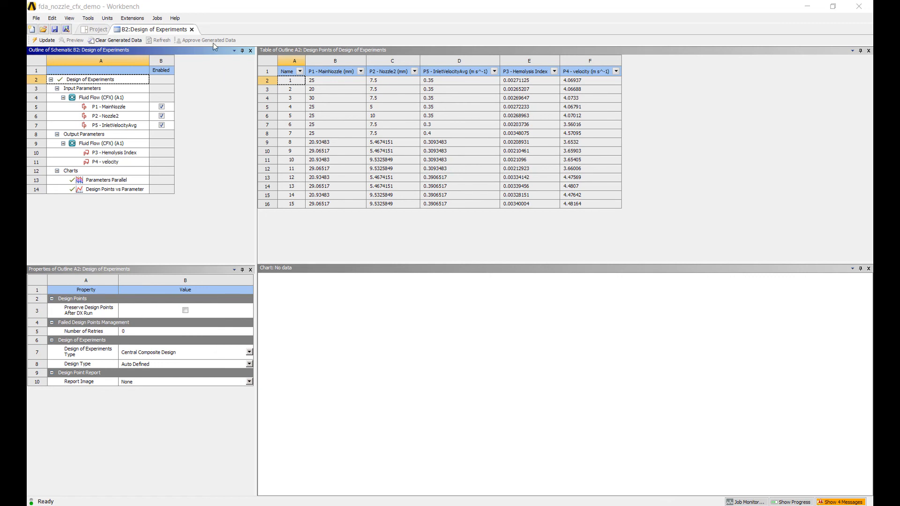
Step: Open the Response Surface component of the optimization system and update it with the Genetic Aggregation type
left_click(97, 31)
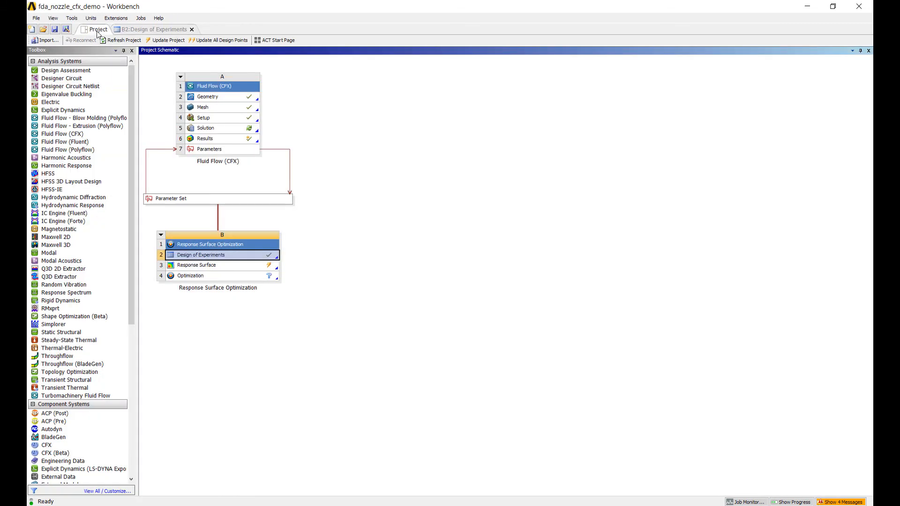
double_click(237, 271)
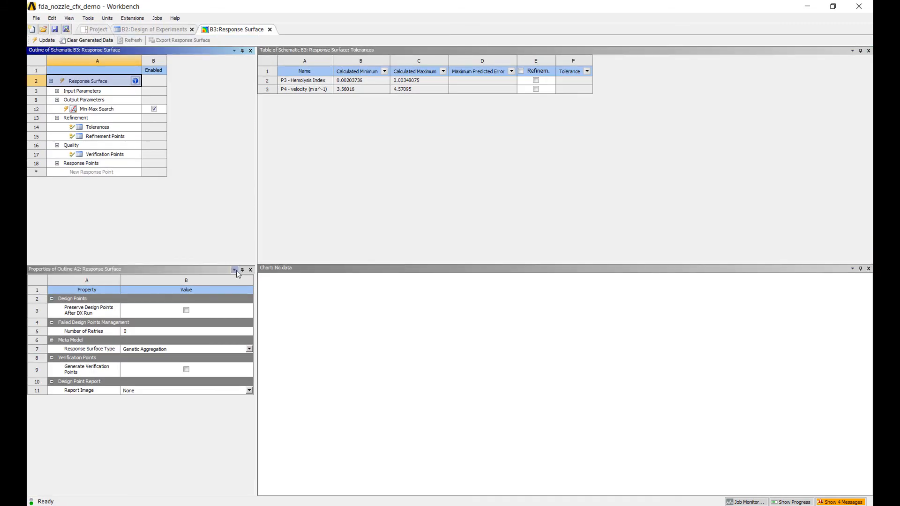
left_click(43, 40)
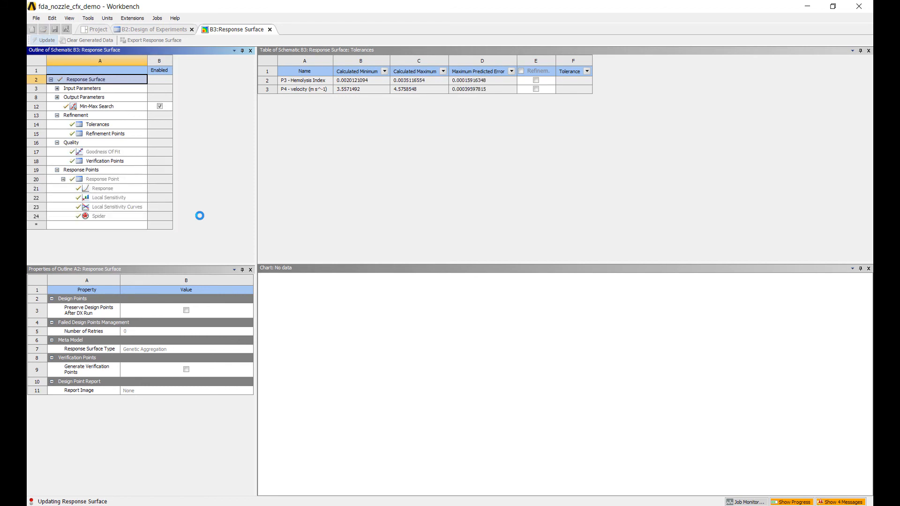
Step: Examine the response surface's Goodness Of Fit and Local Sensitivity charts
left_click(115, 153)
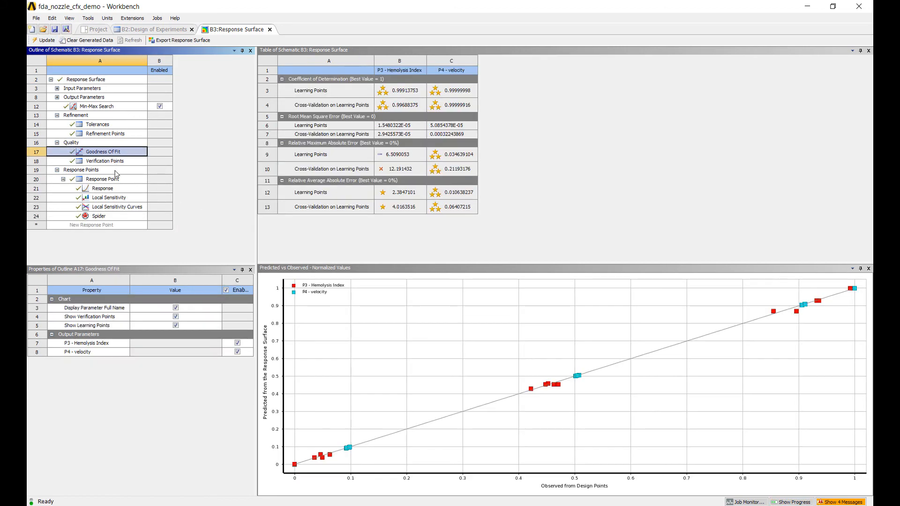
left_click(109, 198)
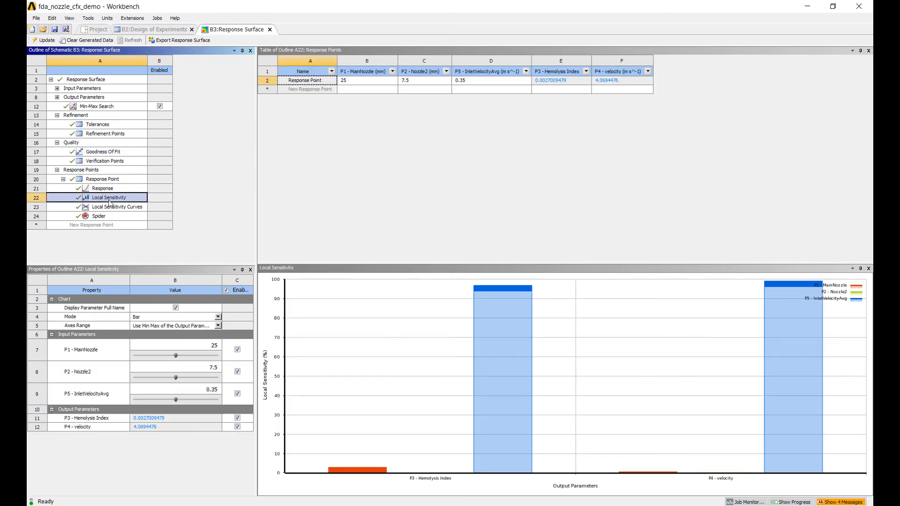
Step: Display the Hemolysis Index response chart in 3D mode, inspect the surface and return to the project schematic
left_click(104, 189)
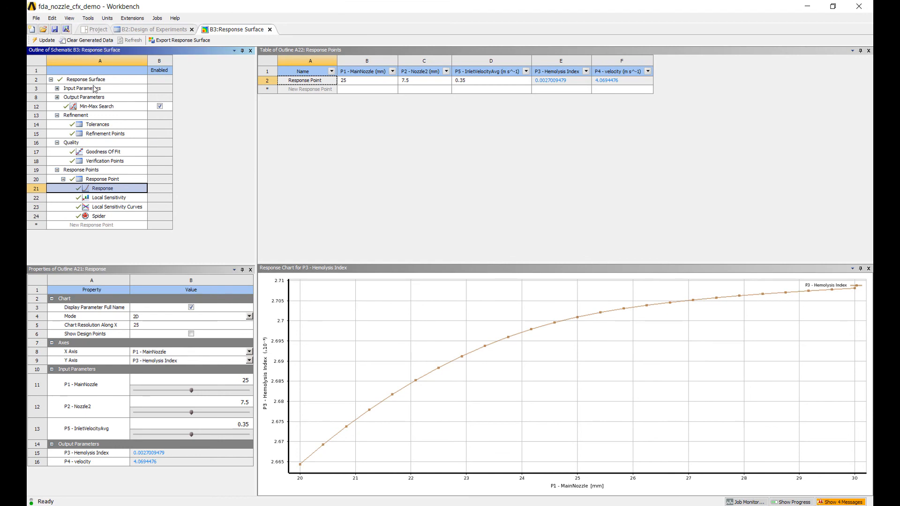
left_click(250, 318)
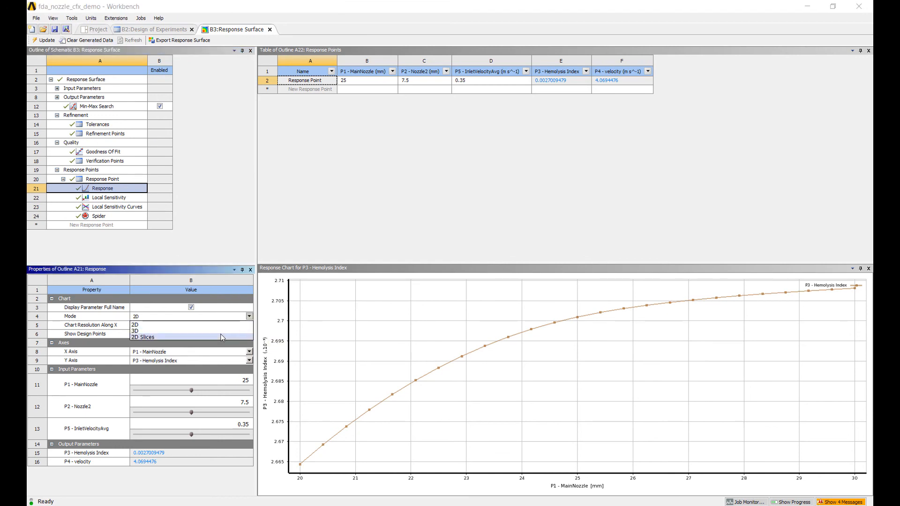
left_click(155, 336)
left_click_drag(546, 350, 461, 375)
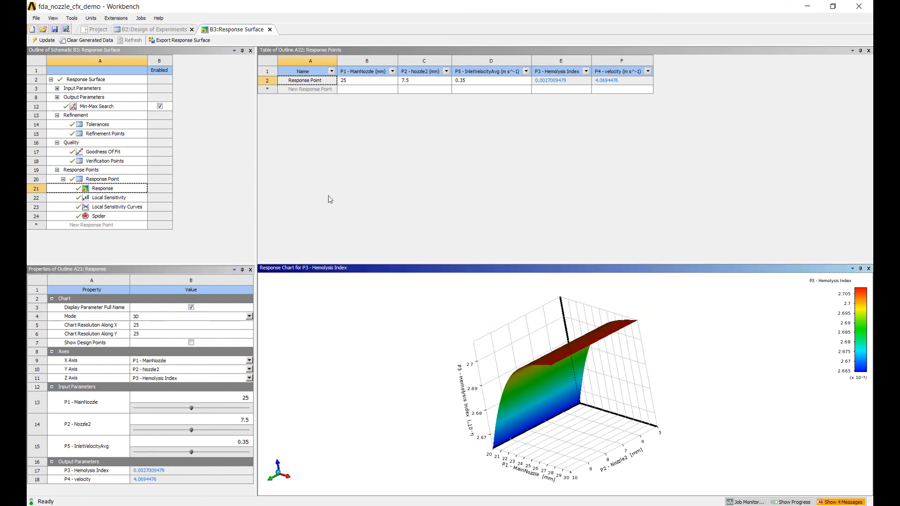
left_click(99, 29)
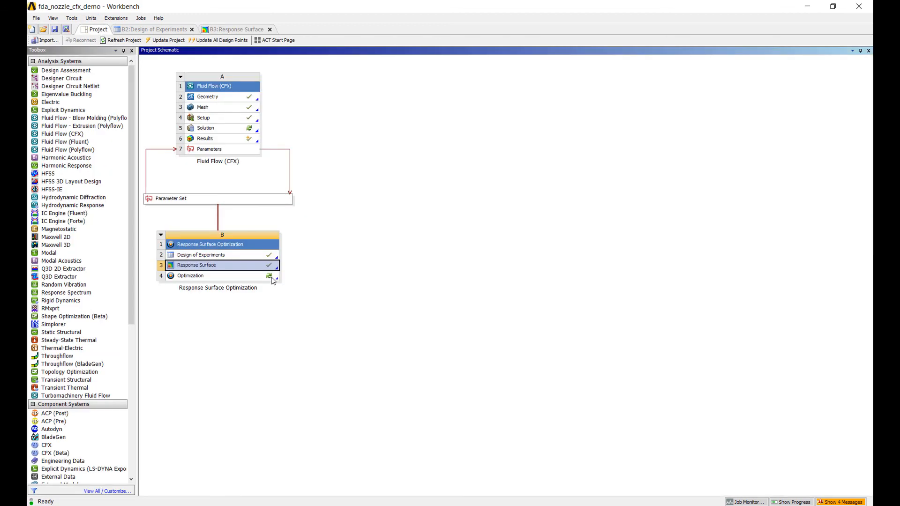
Step: Open the Optimization component, check the objectives minimizing P3 - Hemolysis Index and maximizing P5 - InletVelocityAvg, and update the optimization
double_click(254, 277)
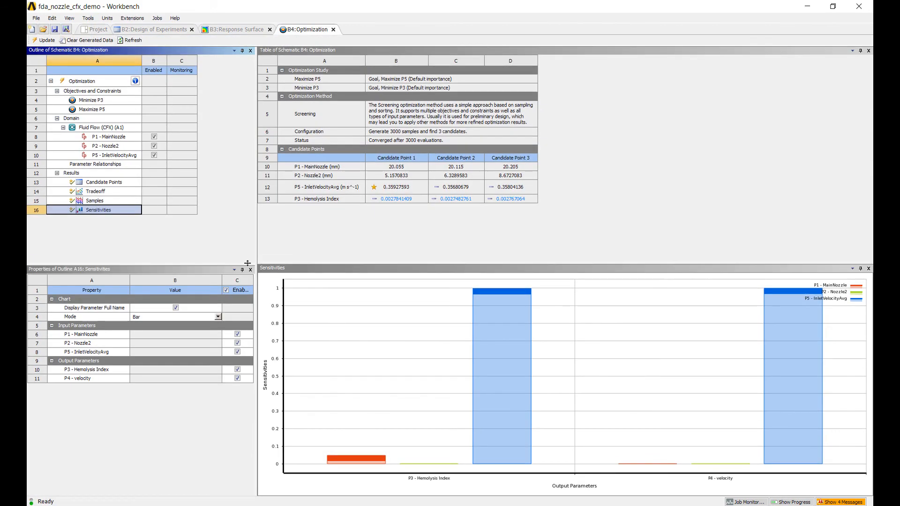
left_click(86, 81)
left_click(100, 100)
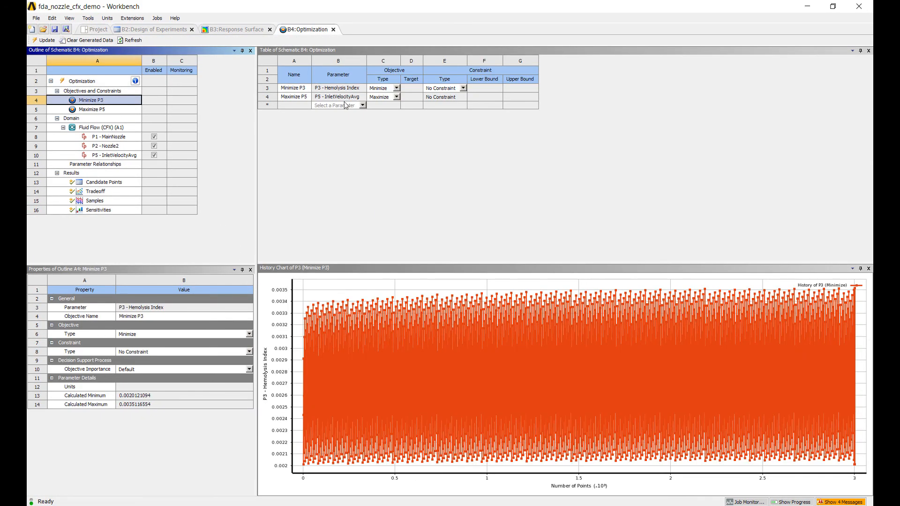
left_click(353, 90)
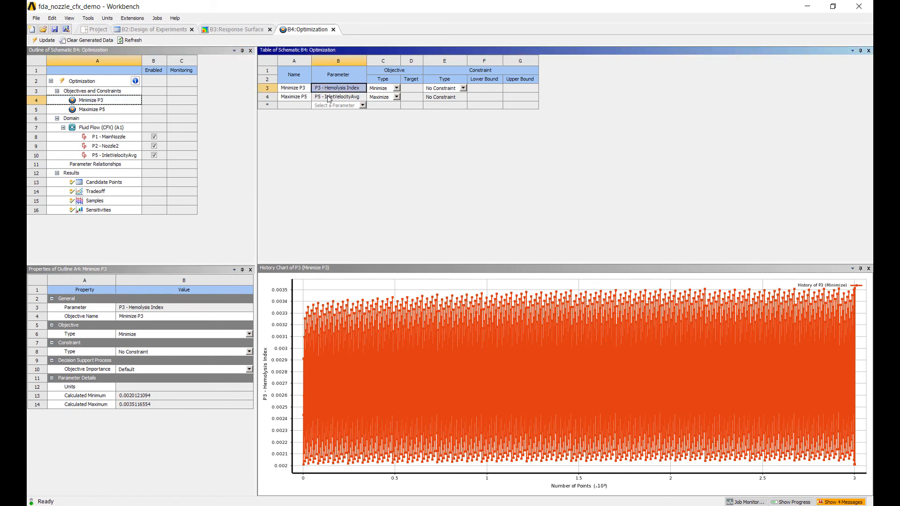
left_click(334, 97)
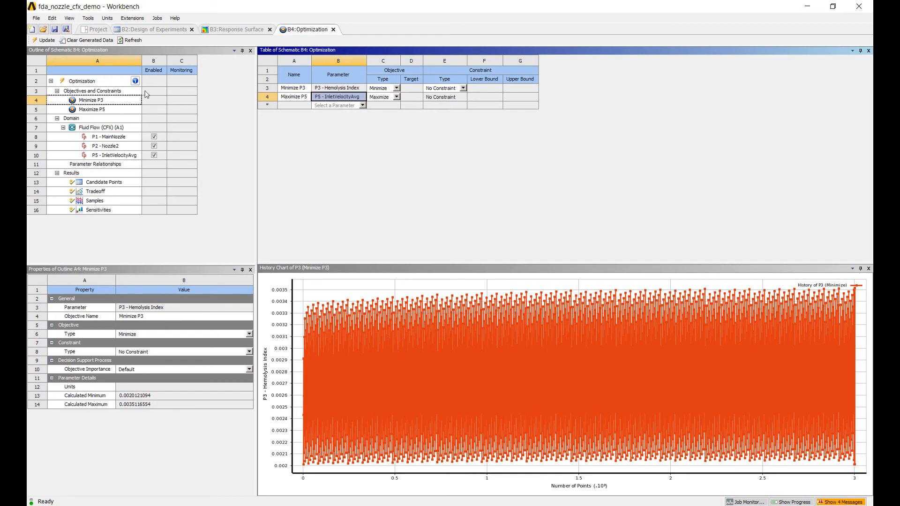
left_click(44, 40)
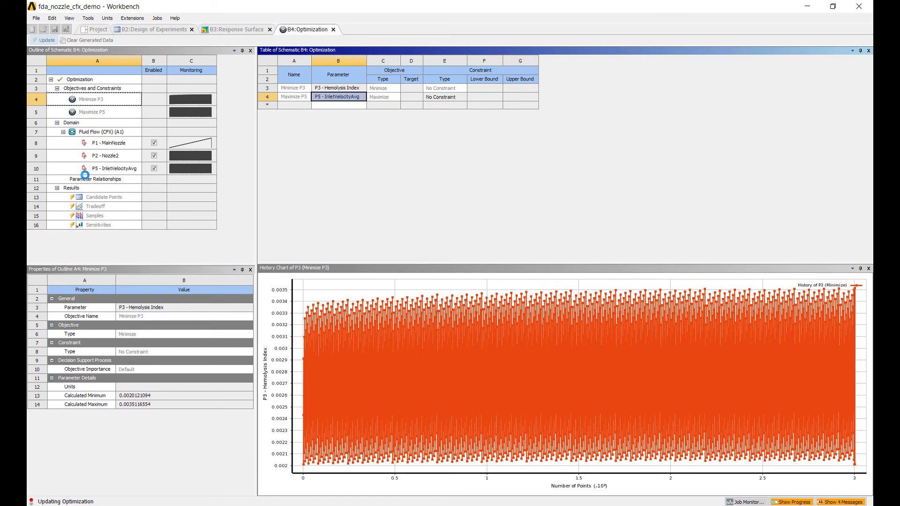
Step: Review the optimization's candidate points, Tradeoff chart and Sensitivities chart, enlarging the chart area to inspect individual points and bars
left_click(107, 198)
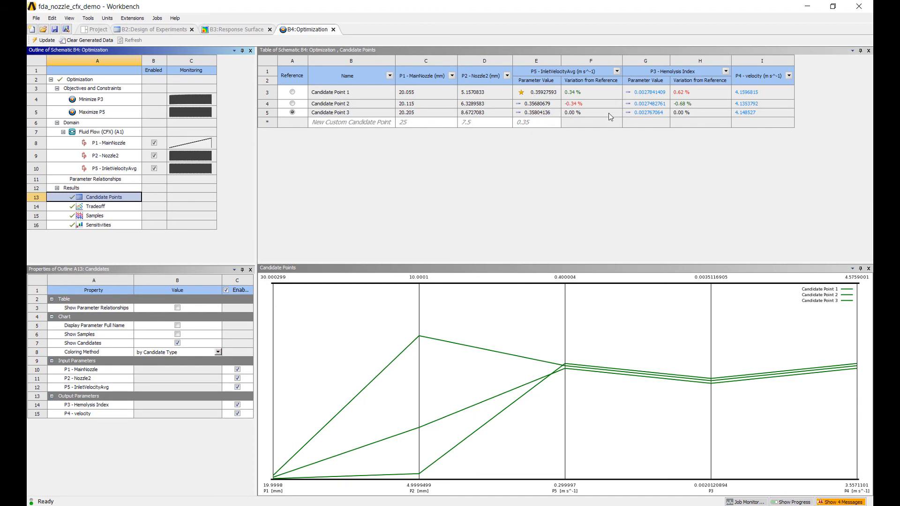
left_click(125, 210)
left_click_drag(438, 262, 440, 164)
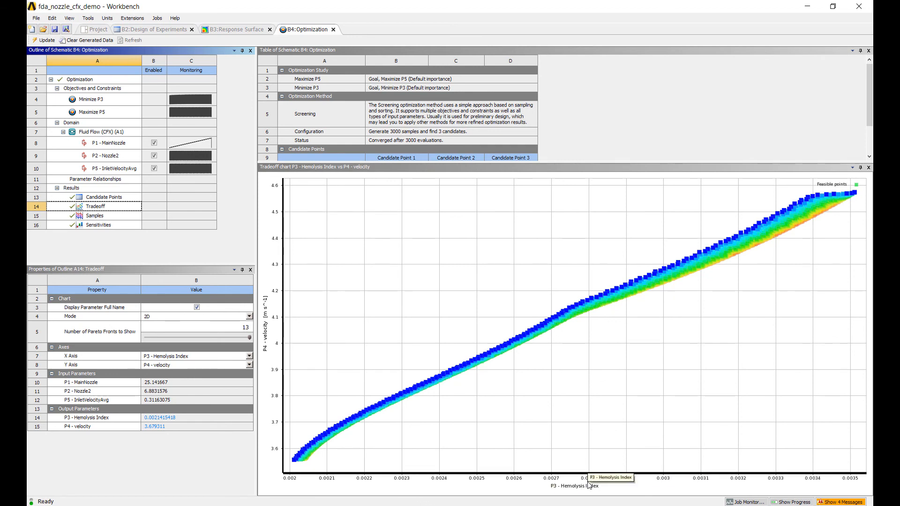
mouse_move(514, 341)
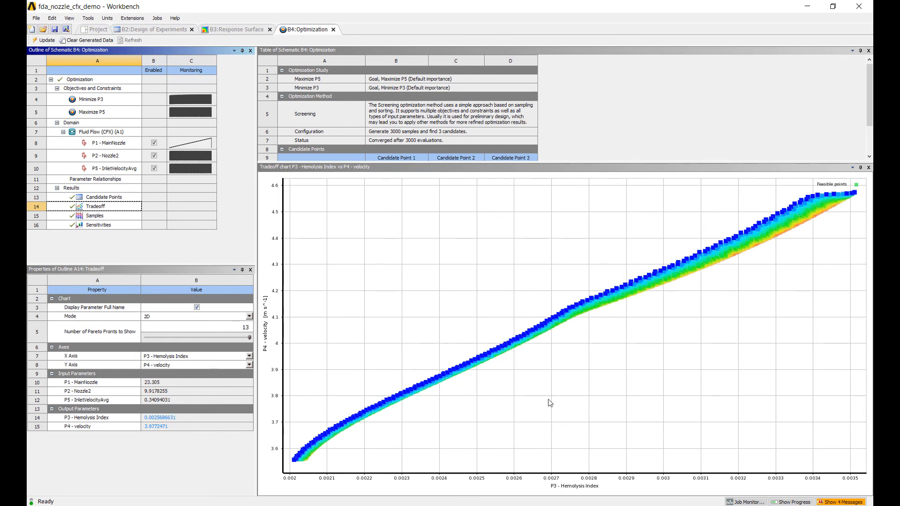
mouse_move(551, 330)
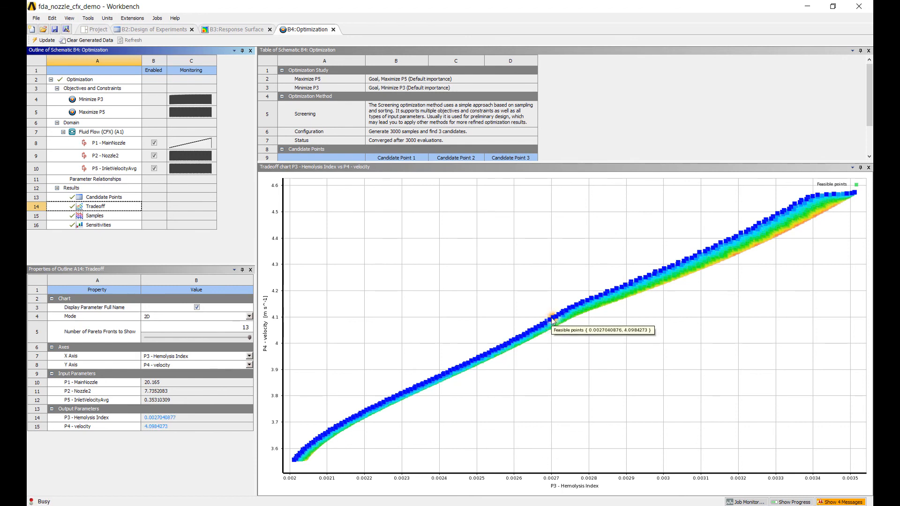
left_click(120, 226)
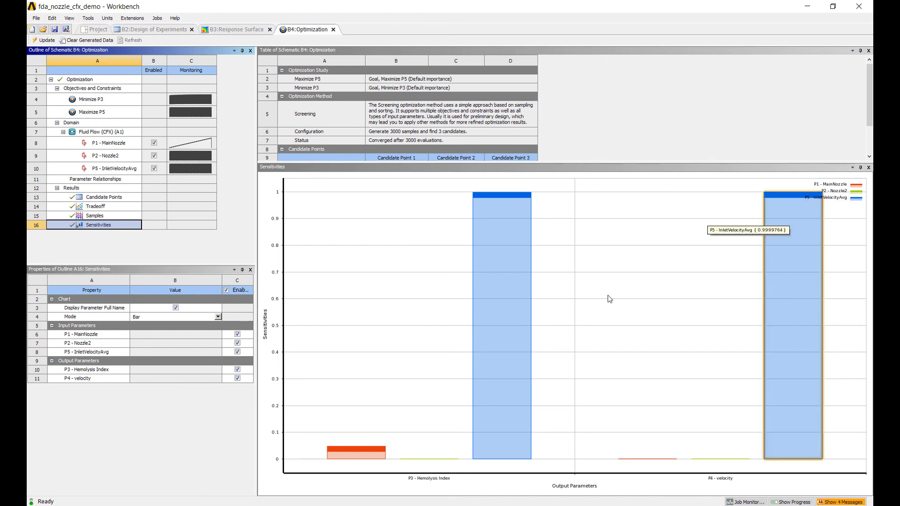
mouse_move(370, 461)
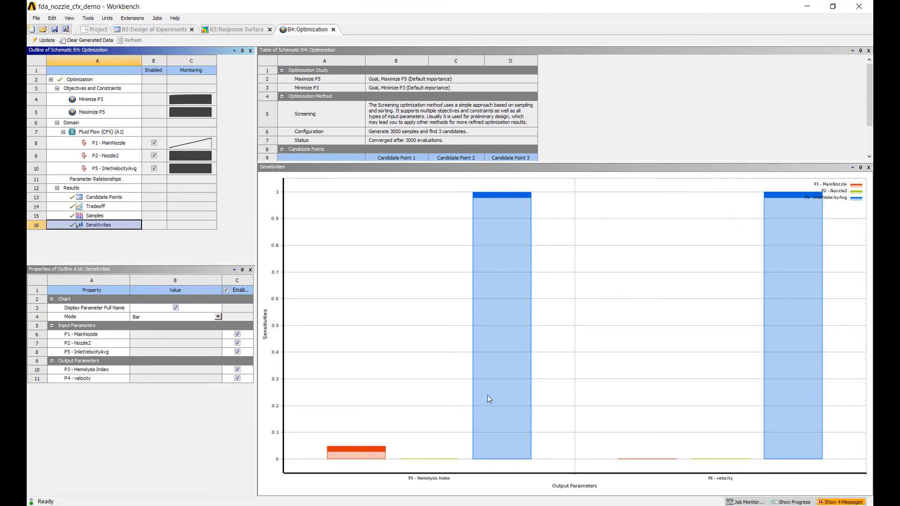
Step: Show the Samples chart and filter it to a P3 - Hemolysis Index maximum of about 0.00239 and a P5 - InletVelocityAvg minimum of about 0.329 m/s
left_click(126, 216)
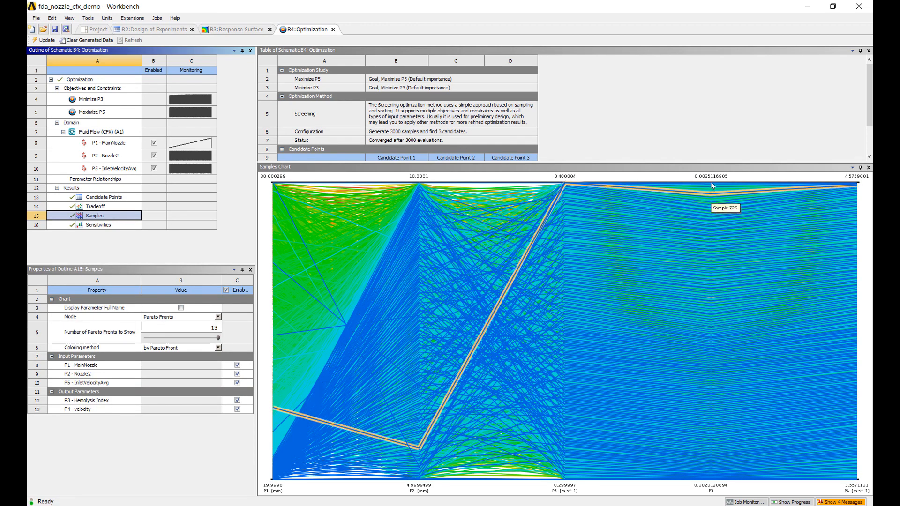
left_click_drag(711, 184, 705, 404)
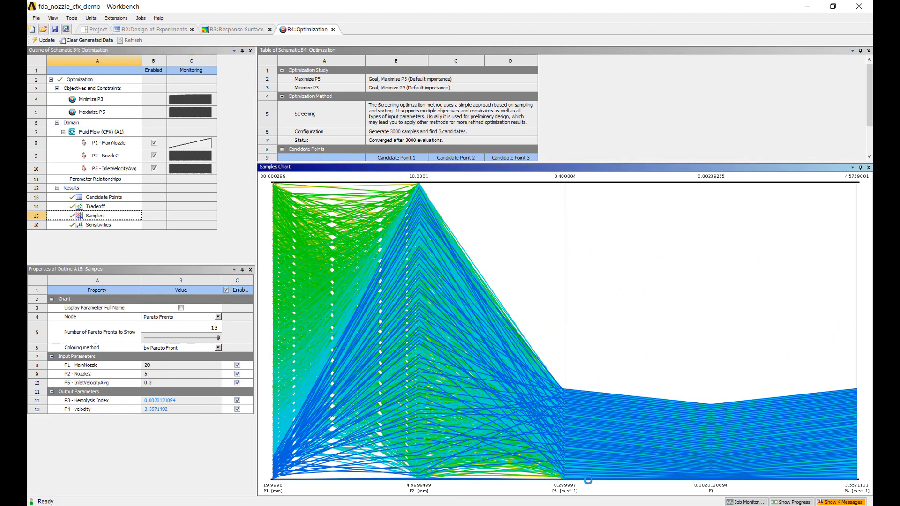
left_click_drag(565, 479, 569, 400)
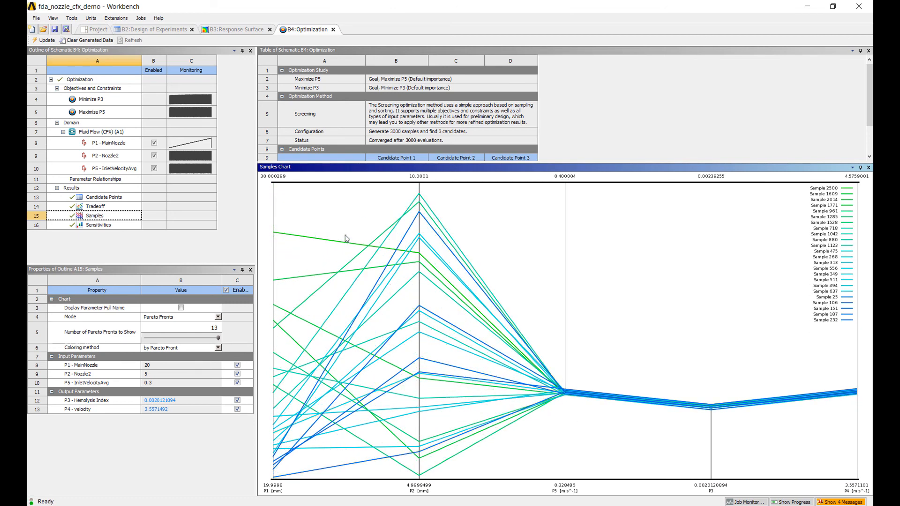